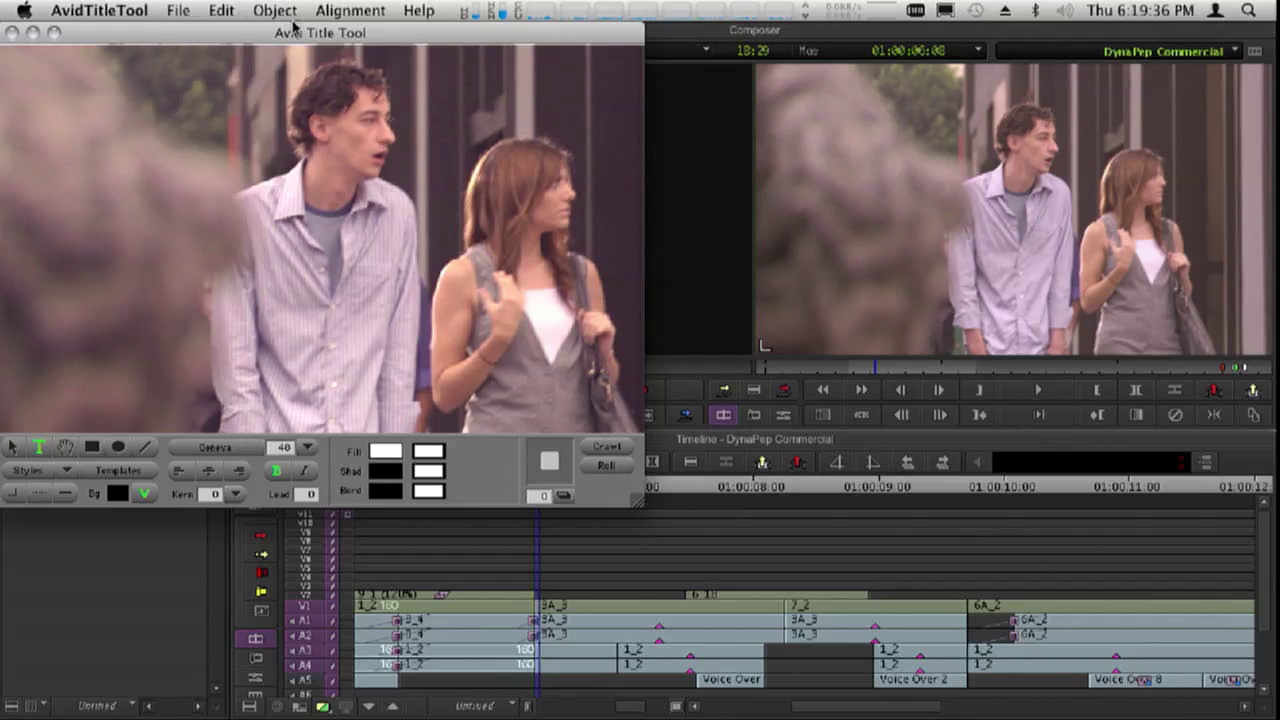
- Close the open Title Tool window and create a new title in Marquee with the Persist option off
left_click_drag(295, 41, 447, 54)
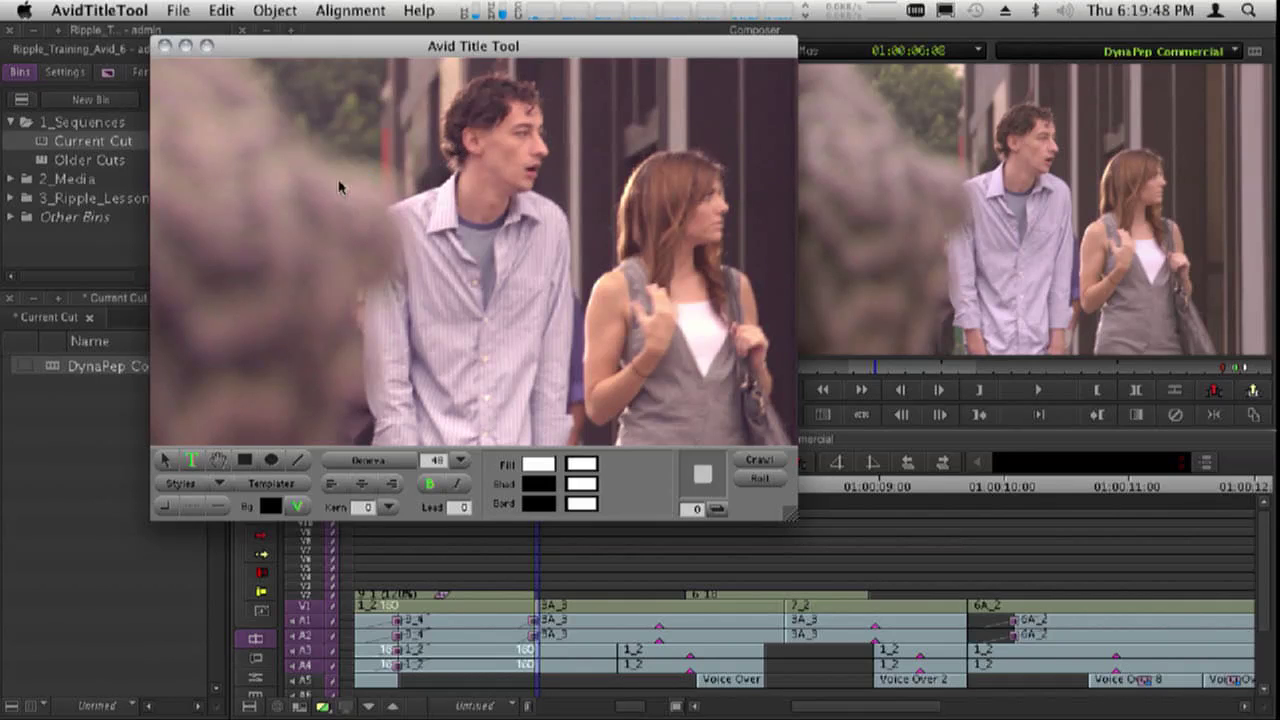
left_click(166, 47)
left_click(548, 10)
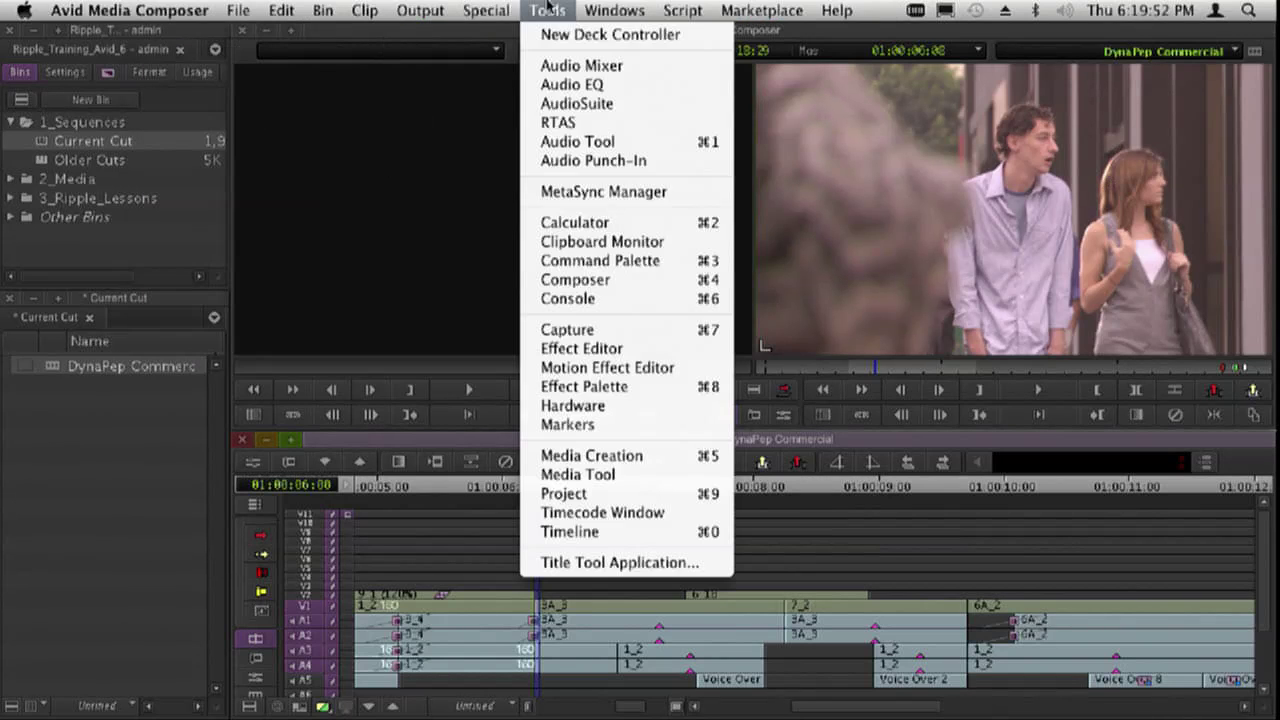
left_click(666, 566)
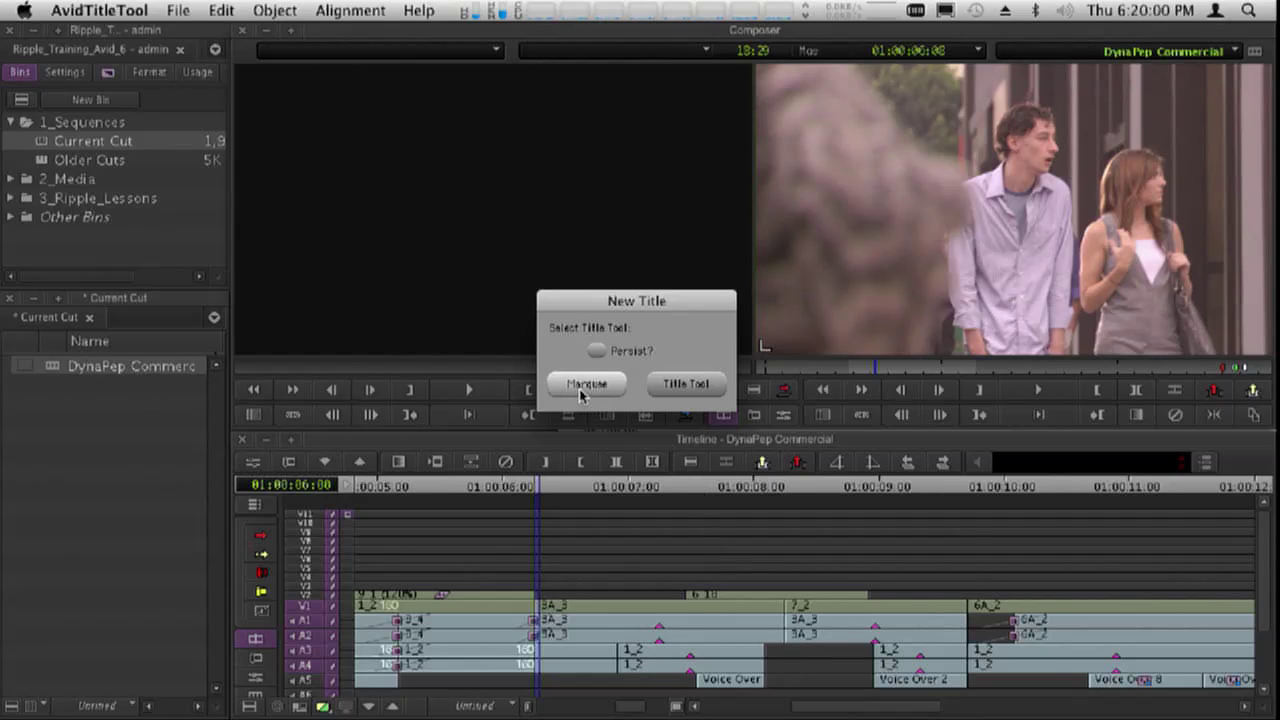
left_click(597, 353)
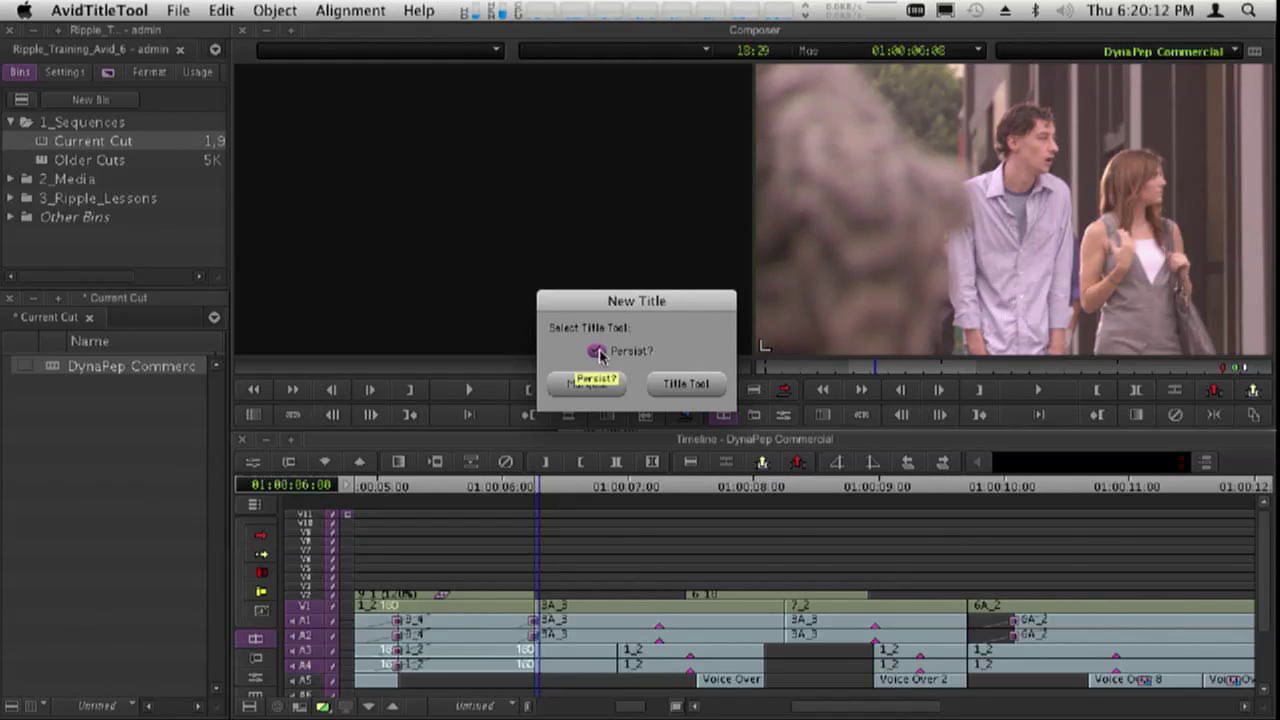
left_click(597, 352)
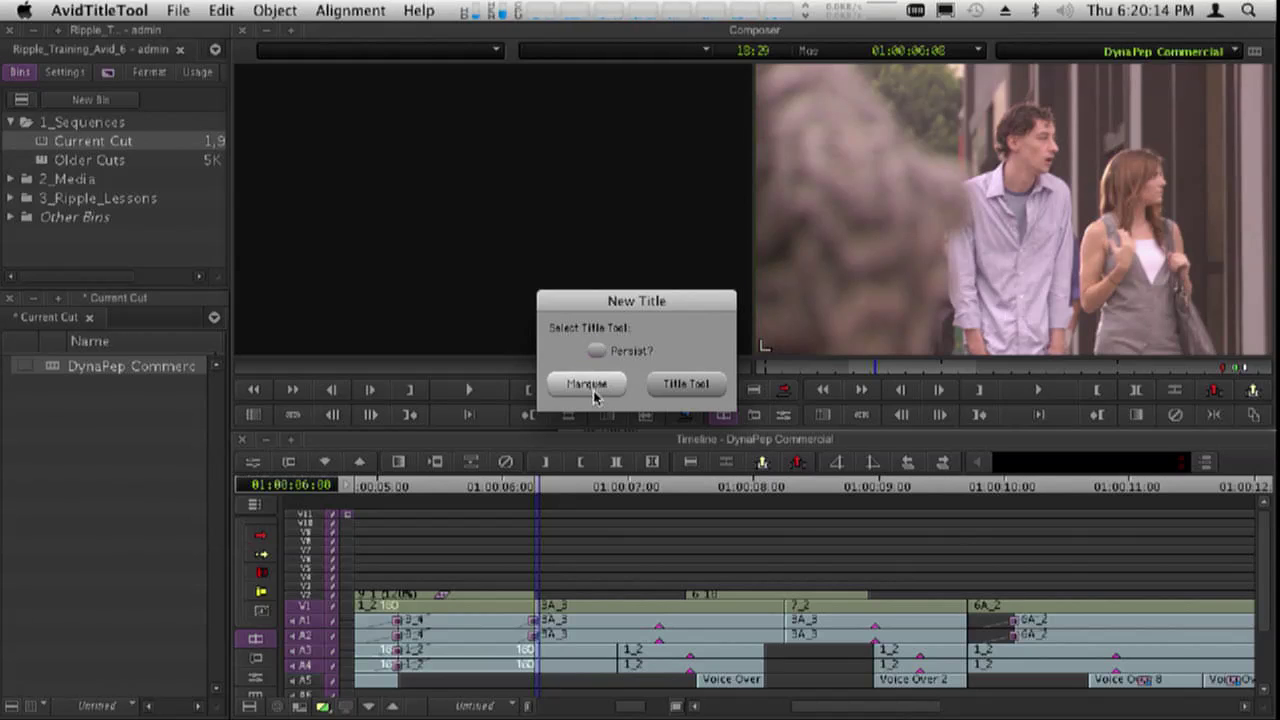
left_click(597, 388)
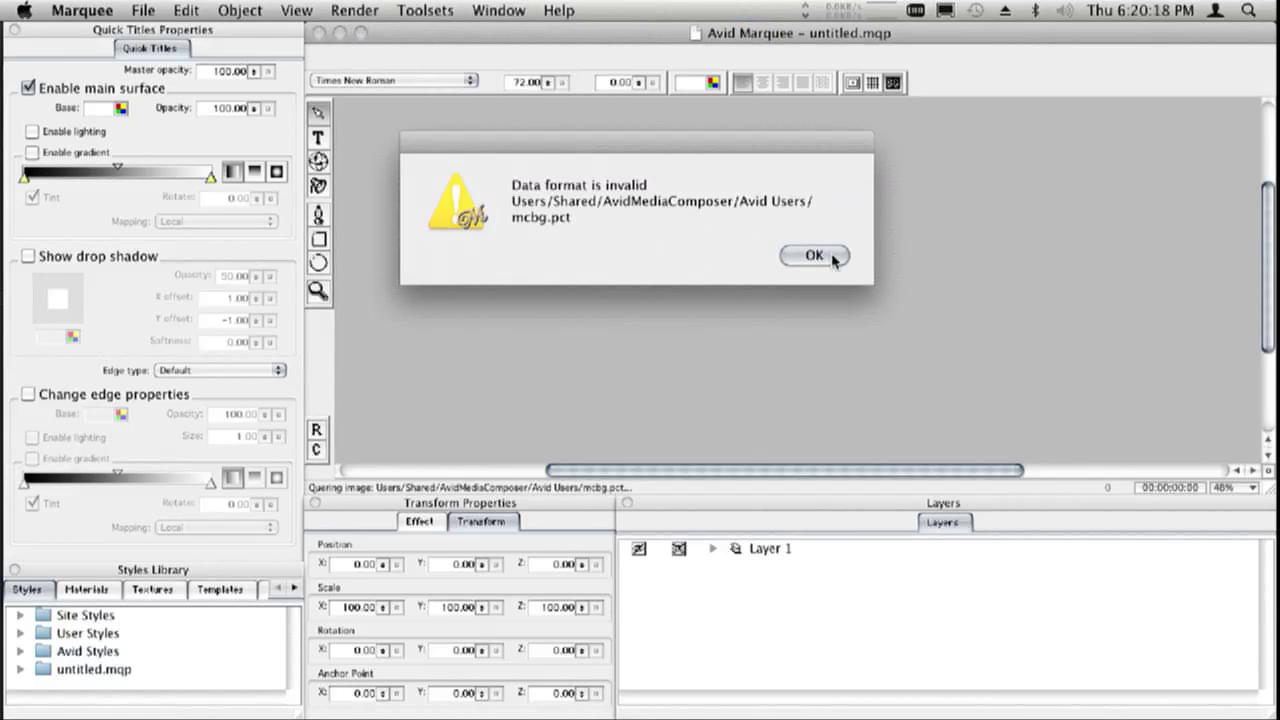
left_click(814, 255)
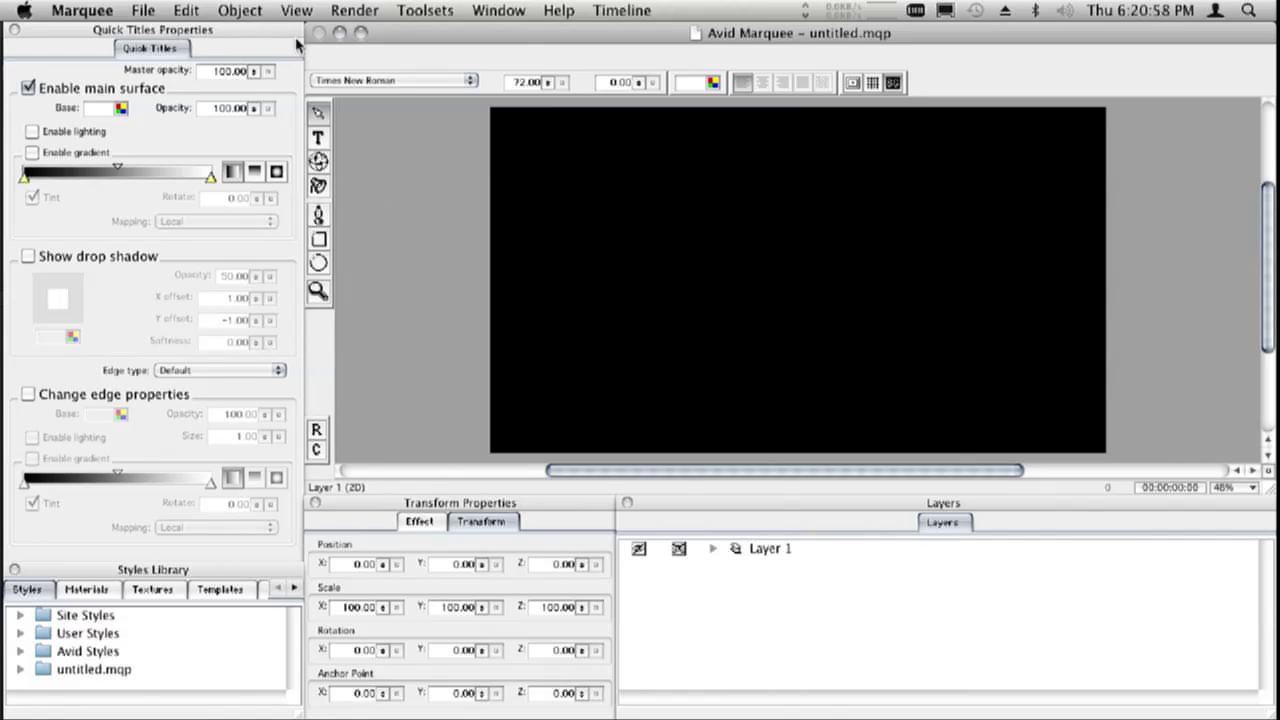
- Switch back to Media Composer and park the timeline playhead at 01:00:06:15
key("super+Tab")
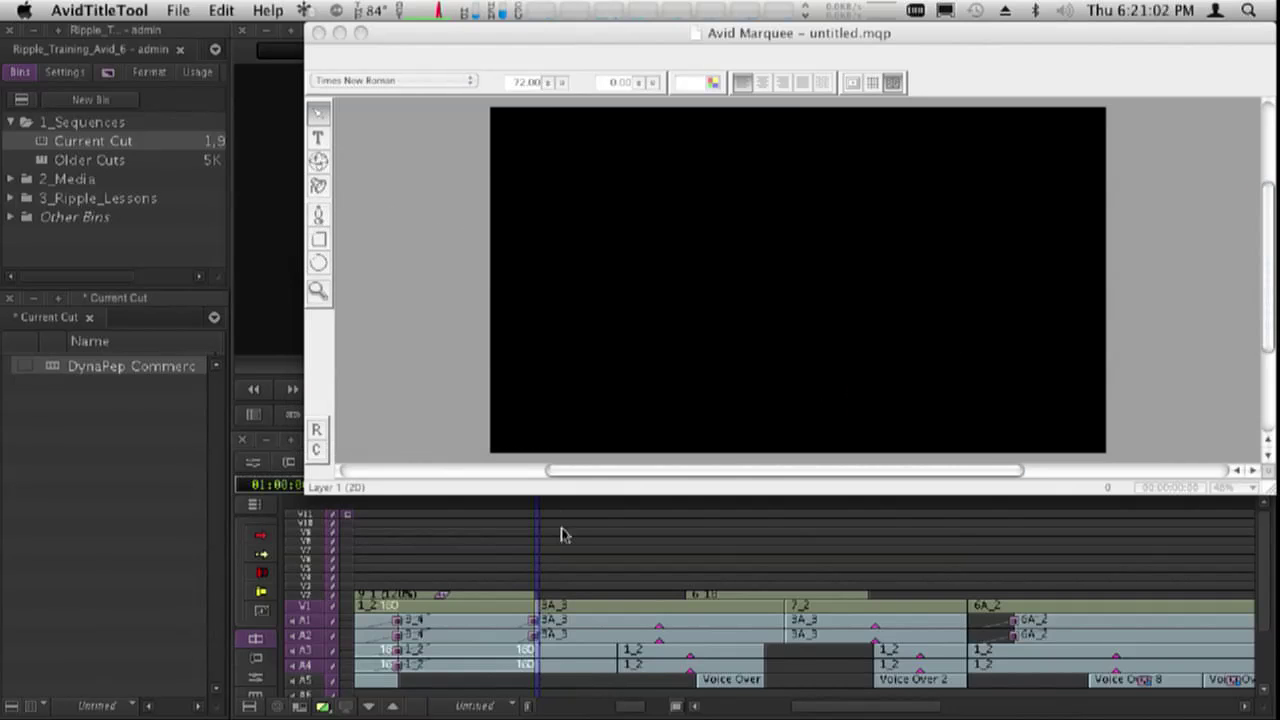
left_click(570, 570)
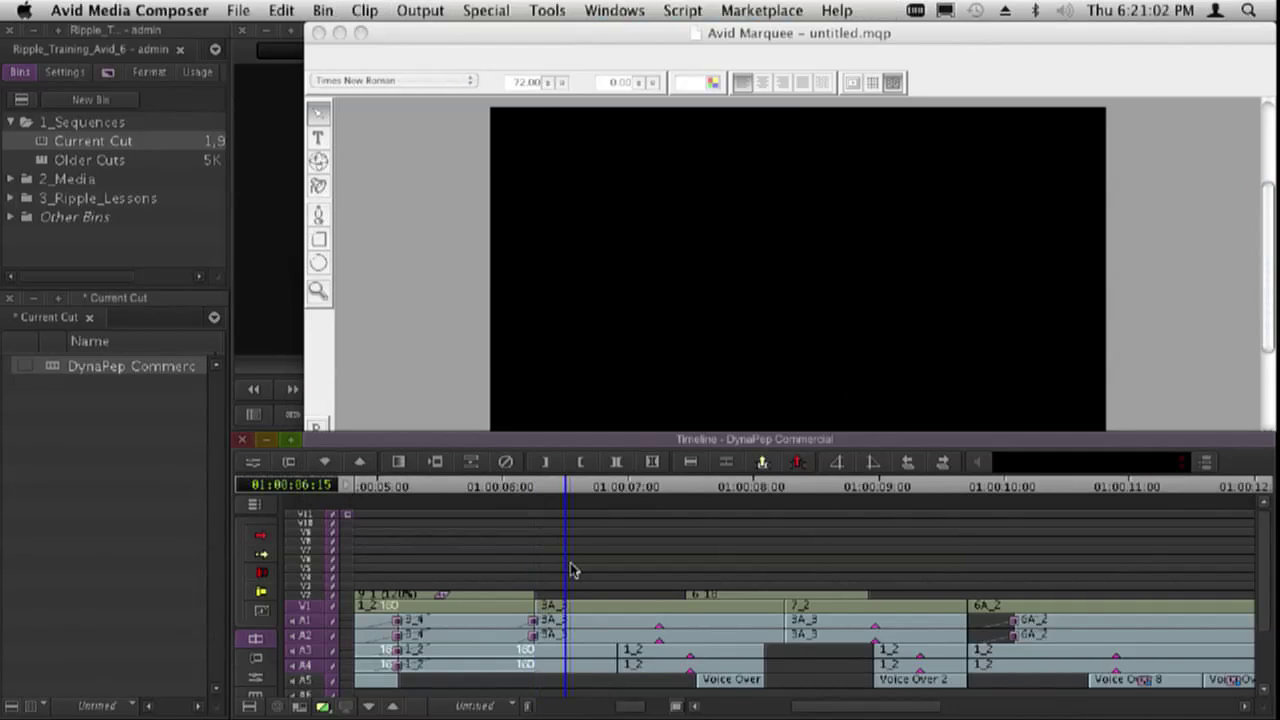
left_click(251, 167)
- Try to start a new title in the Title Tool while Marquee is still running
left_click(555, 10)
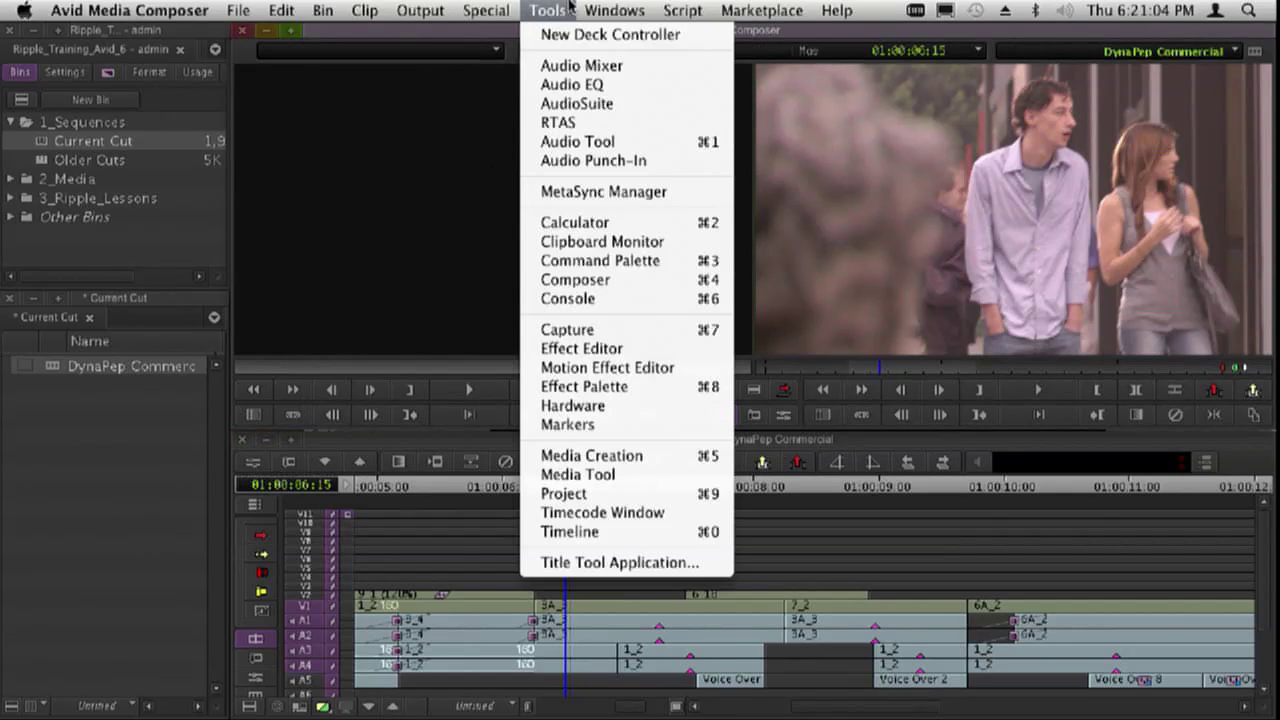
left_click(624, 563)
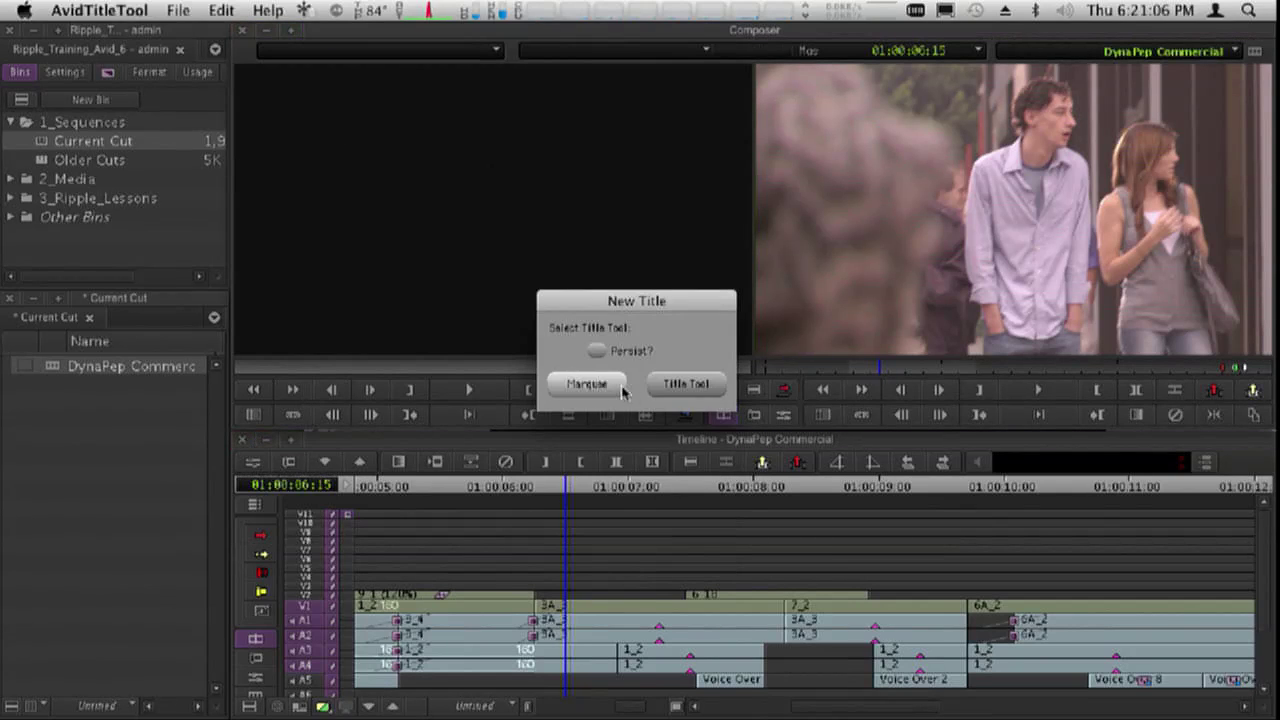
left_click(686, 384)
left_click(650, 382)
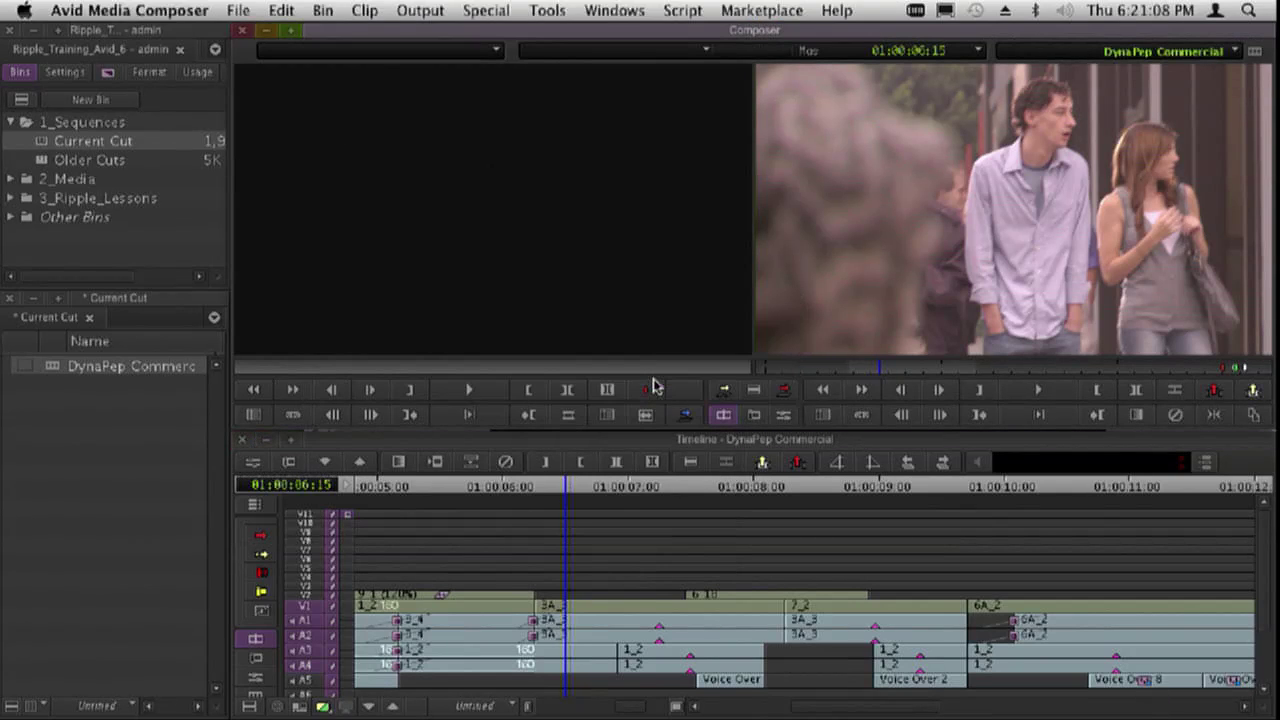
- Quit Marquee and return to Media Composer
key("super+Tab")
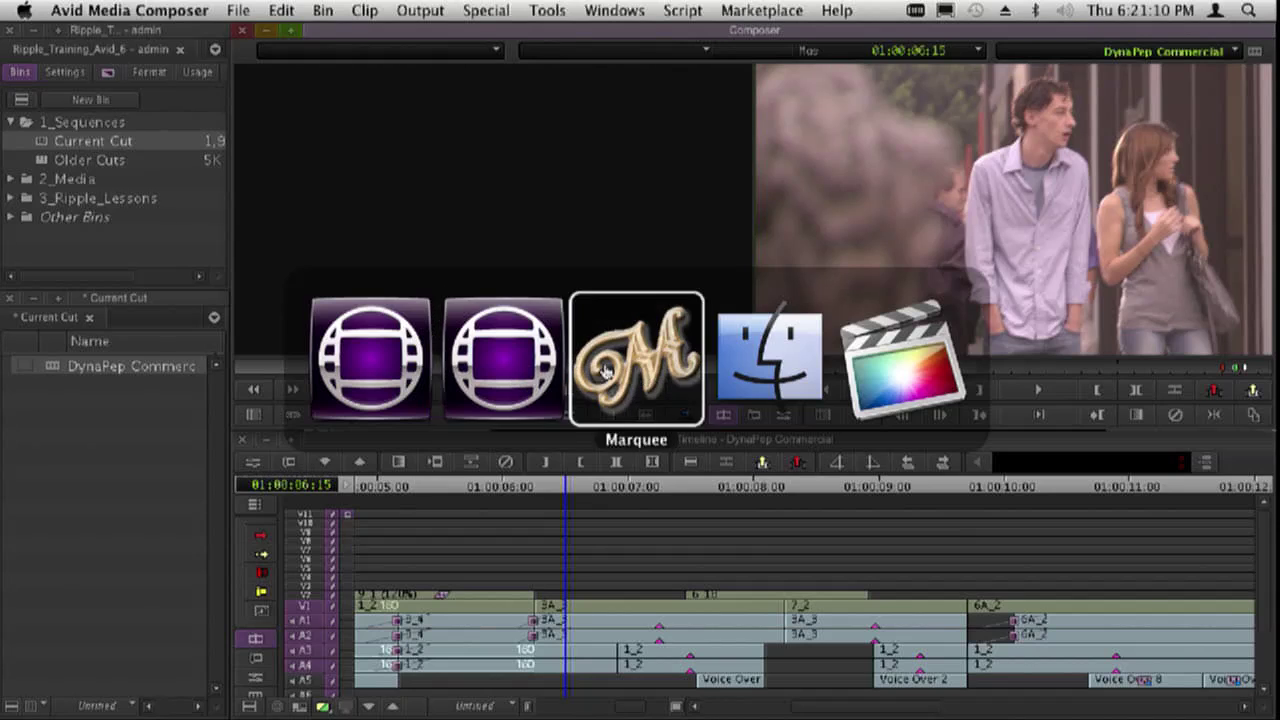
left_click(604, 370)
key("super+q")
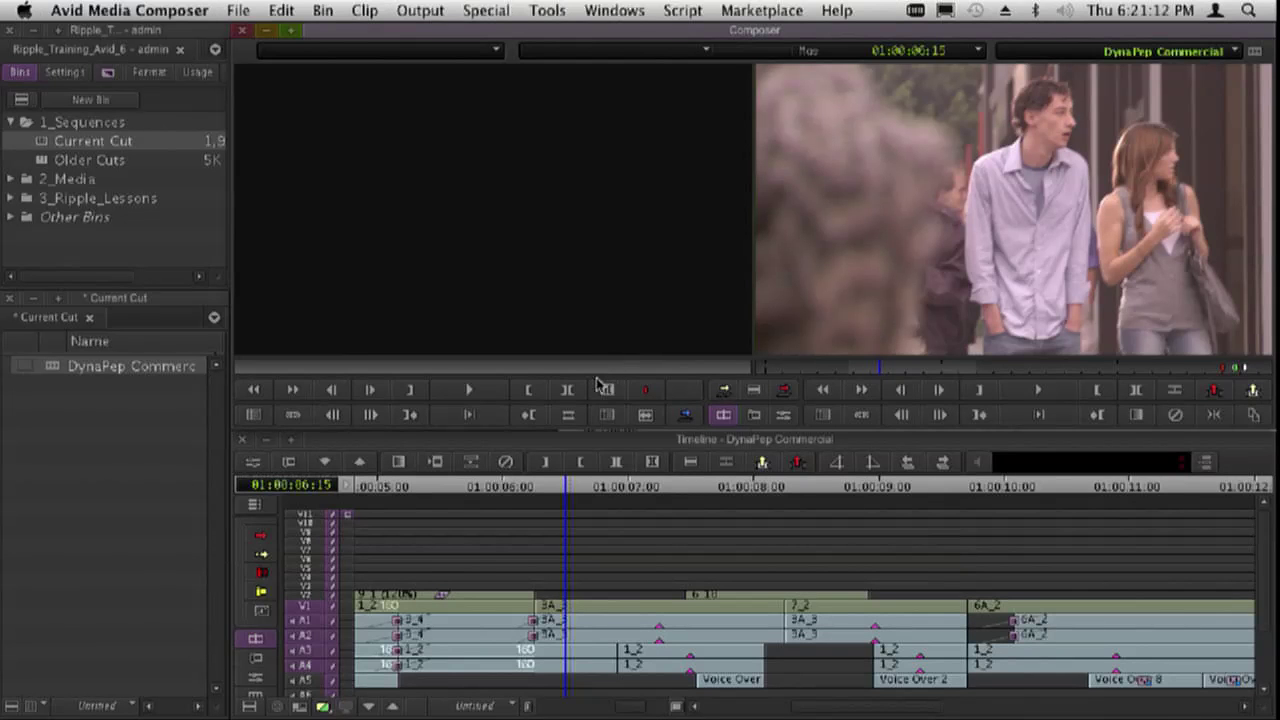
key("super+Tab")
left_click(532, 355)
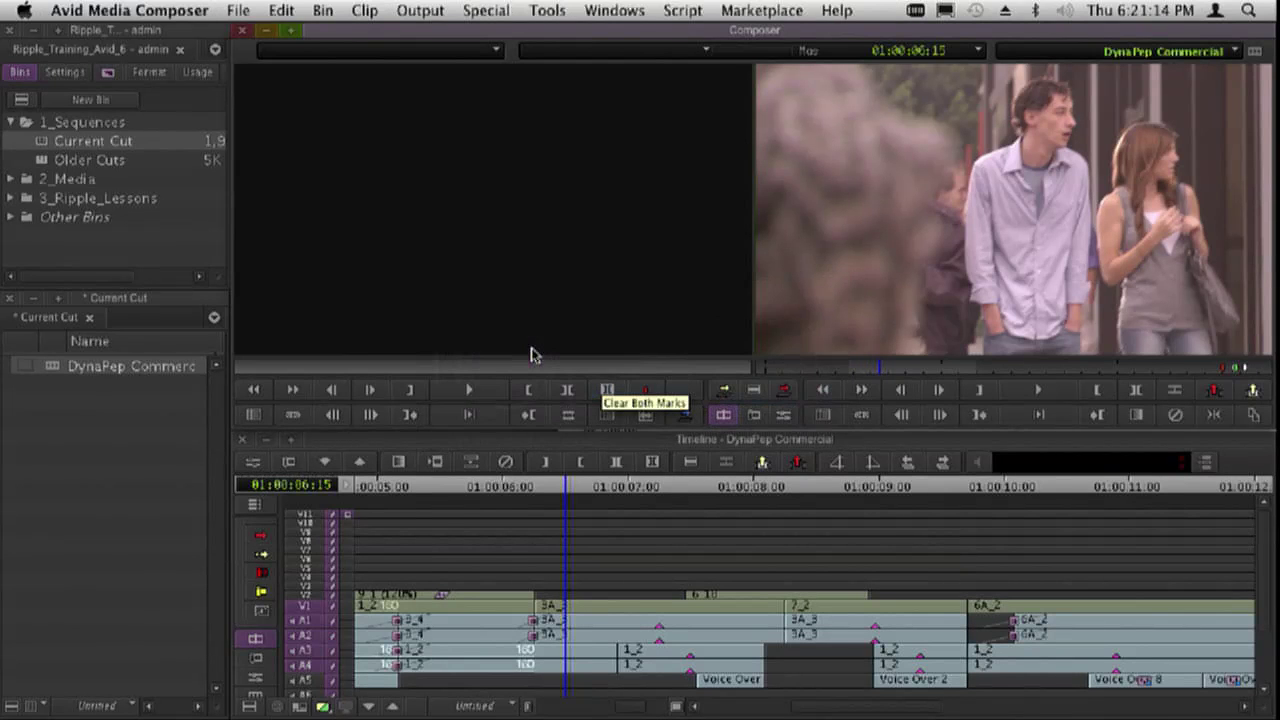
- Create a new title with the Title Tool over the current sequence frame
left_click(547, 10)
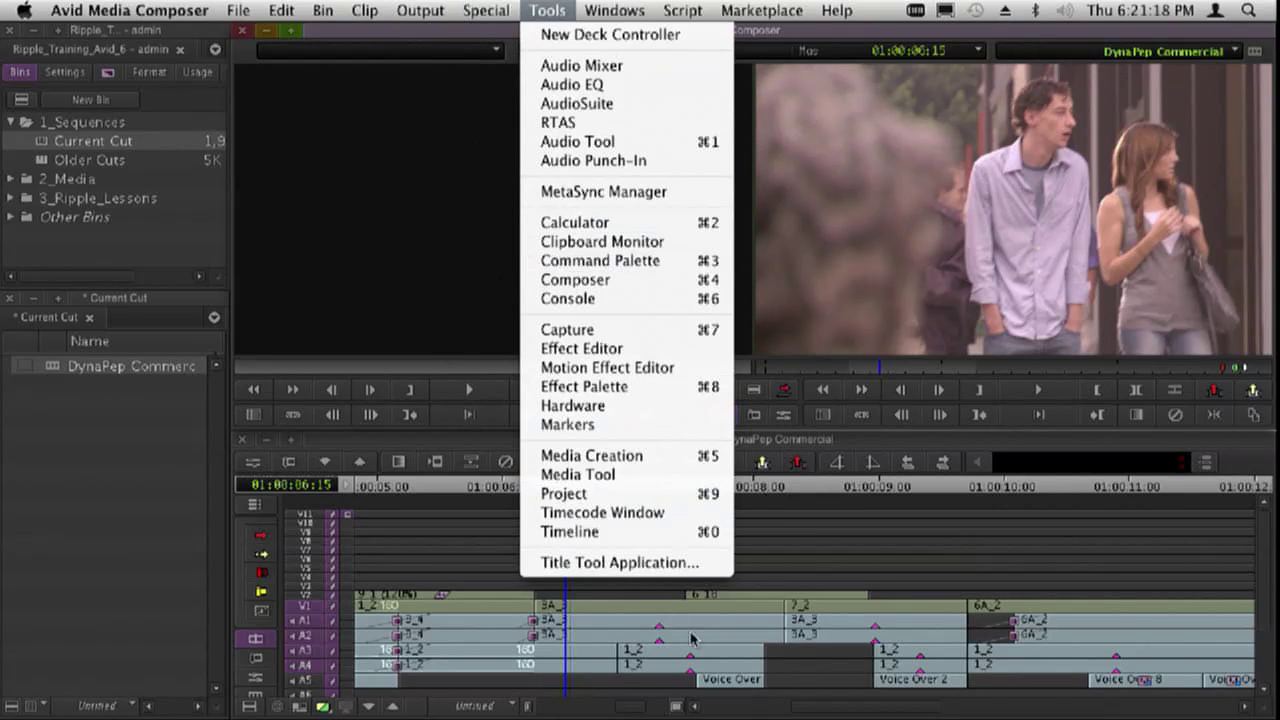
left_click(682, 564)
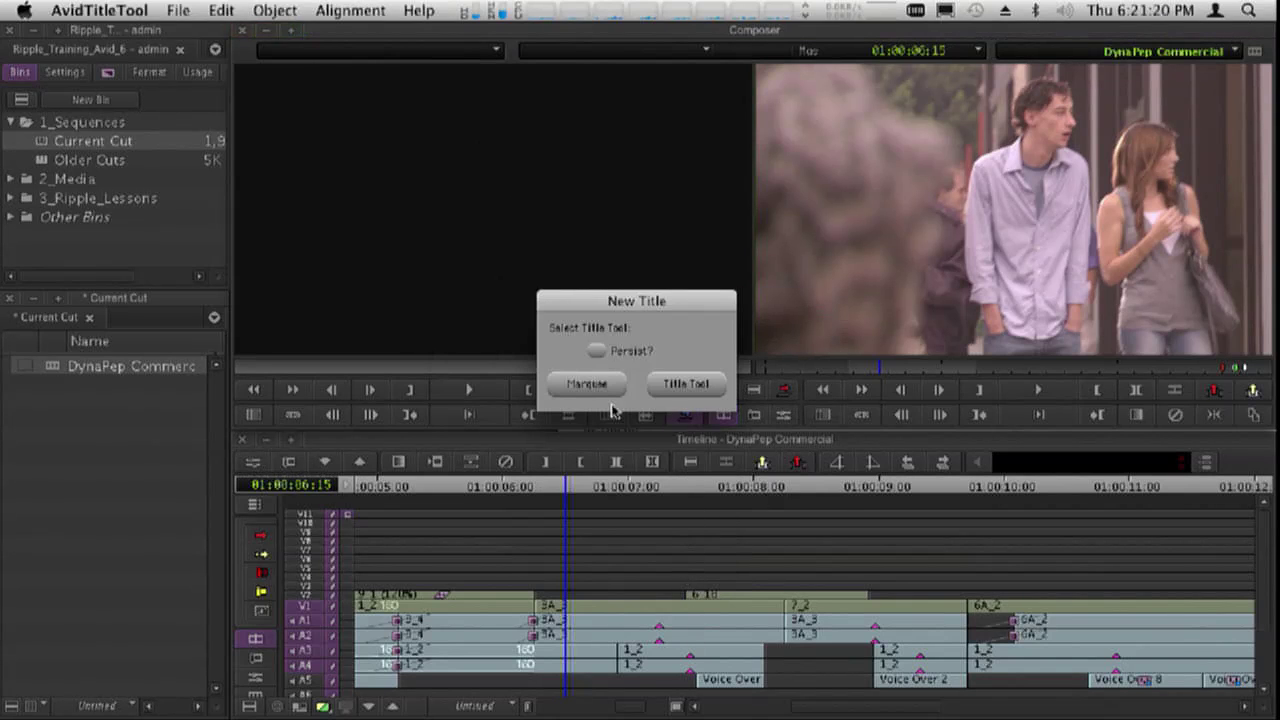
left_click(687, 390)
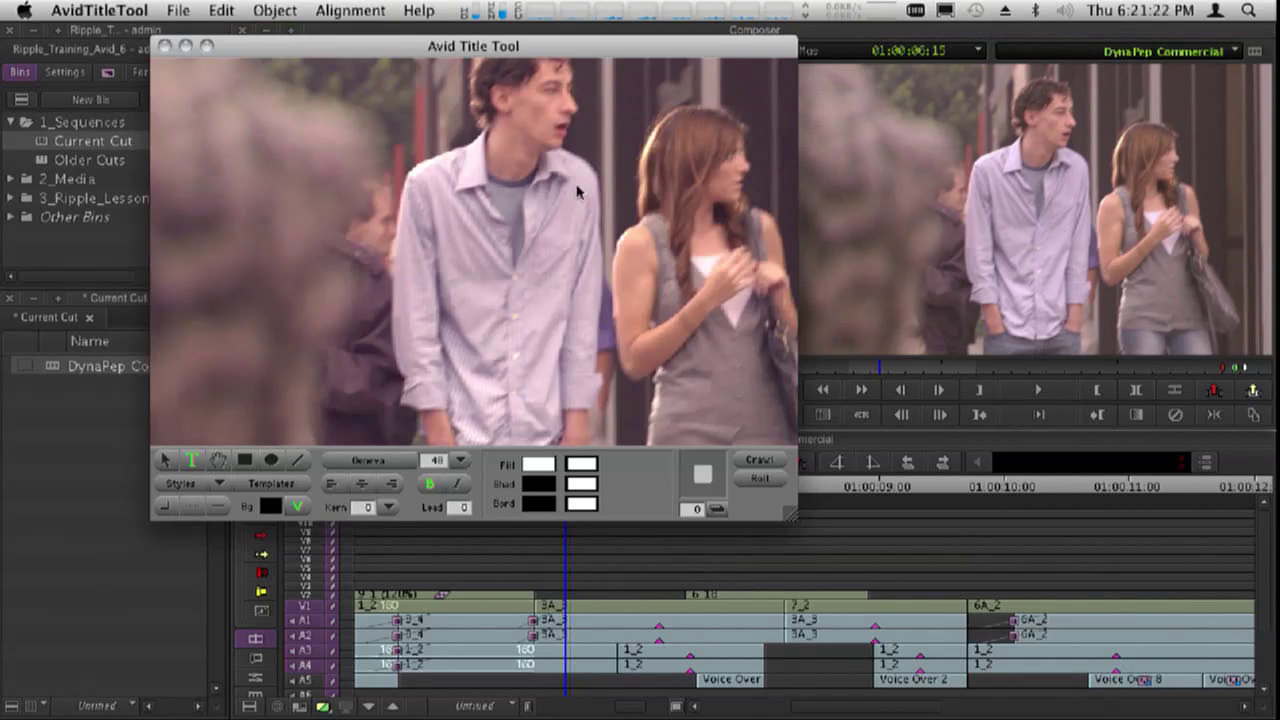
- Toggle the title's video background off and on, and scrub the sequence to 01:00:10:06 to compare the frames
left_click(296, 507)
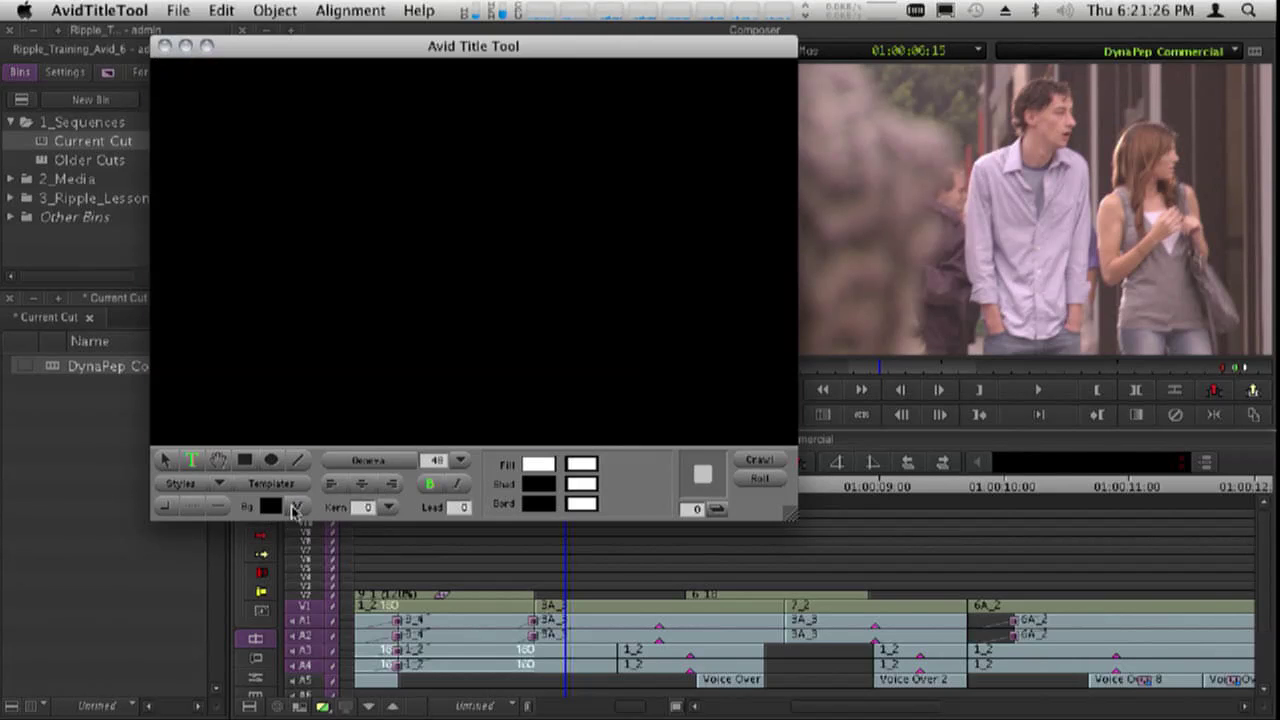
left_click(296, 507)
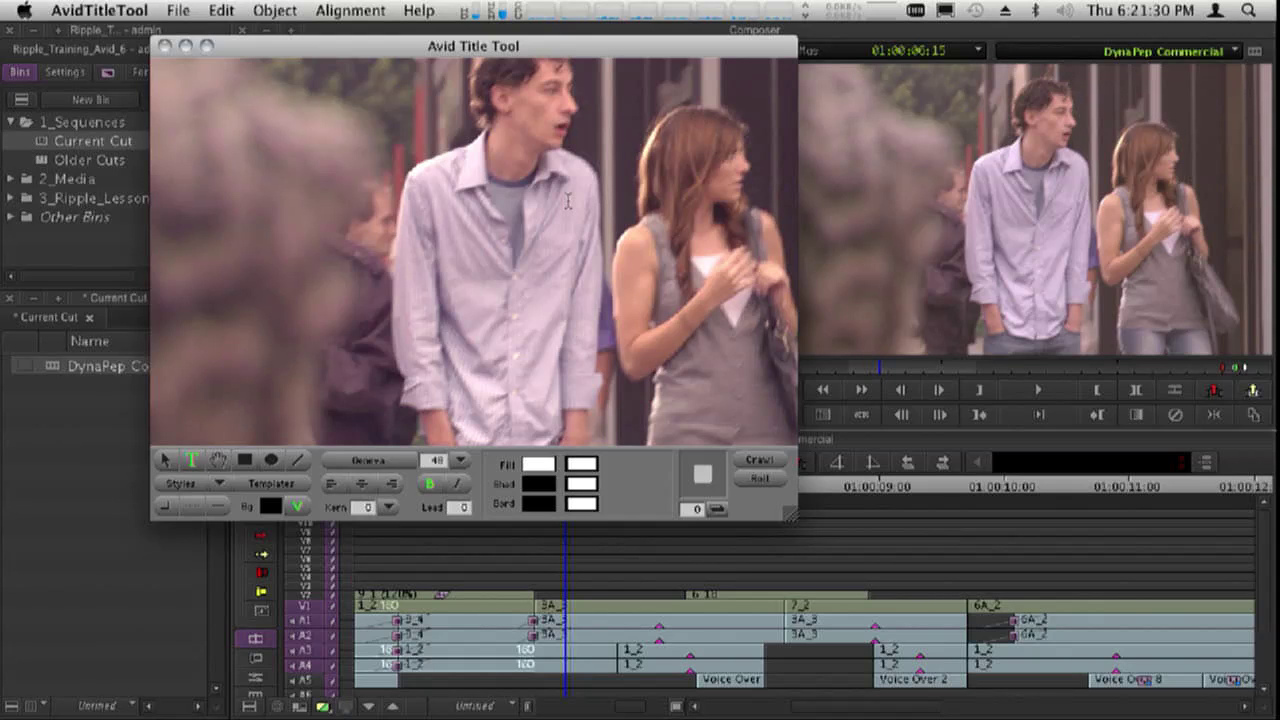
left_click_drag(918, 628, 1035, 637)
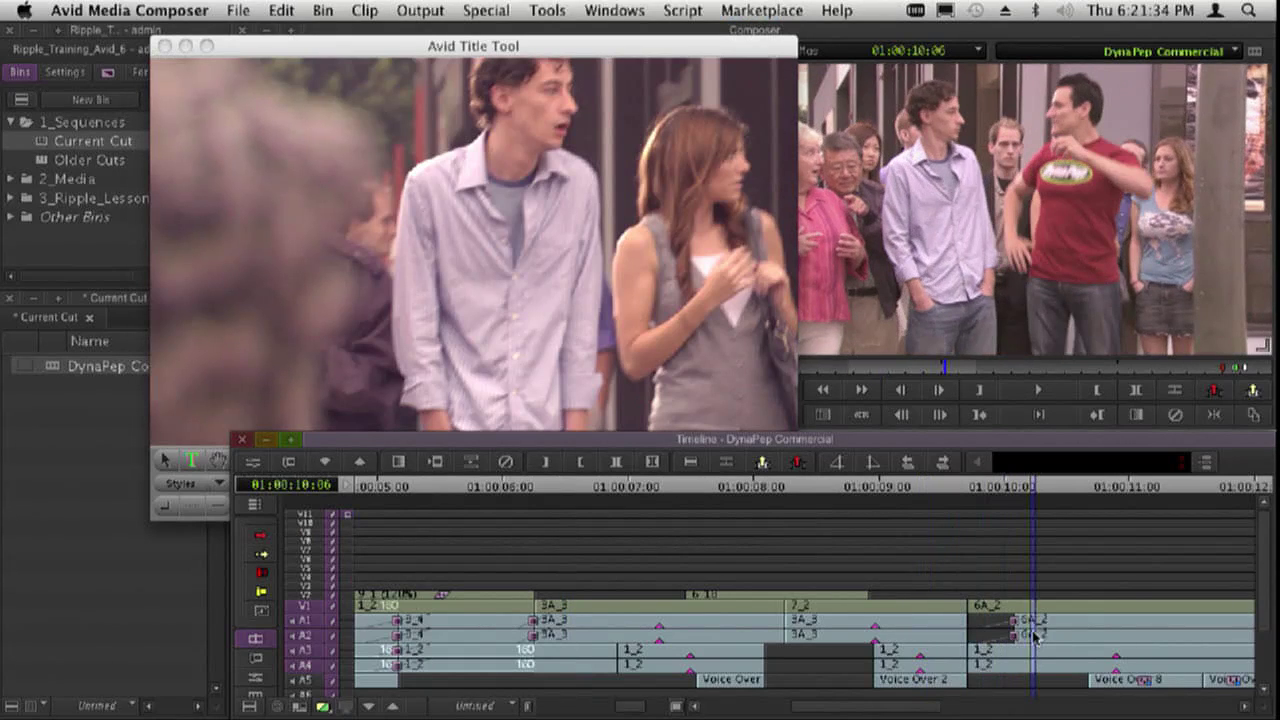
left_click(452, 249)
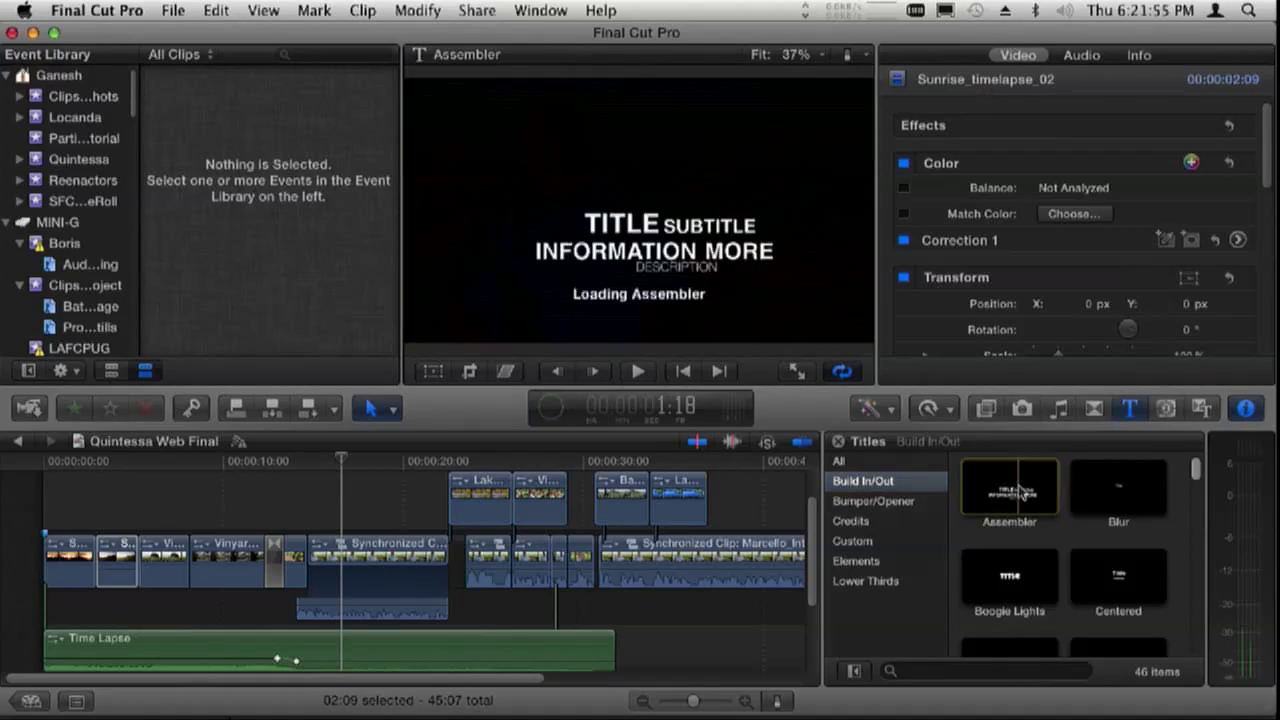
- Connect the Assembler title above the vineyard clip at about 8 seconds and play that section
left_click(1022, 494)
left_click_drag(1022, 494, 205, 518)
left_click(247, 460)
key("space")
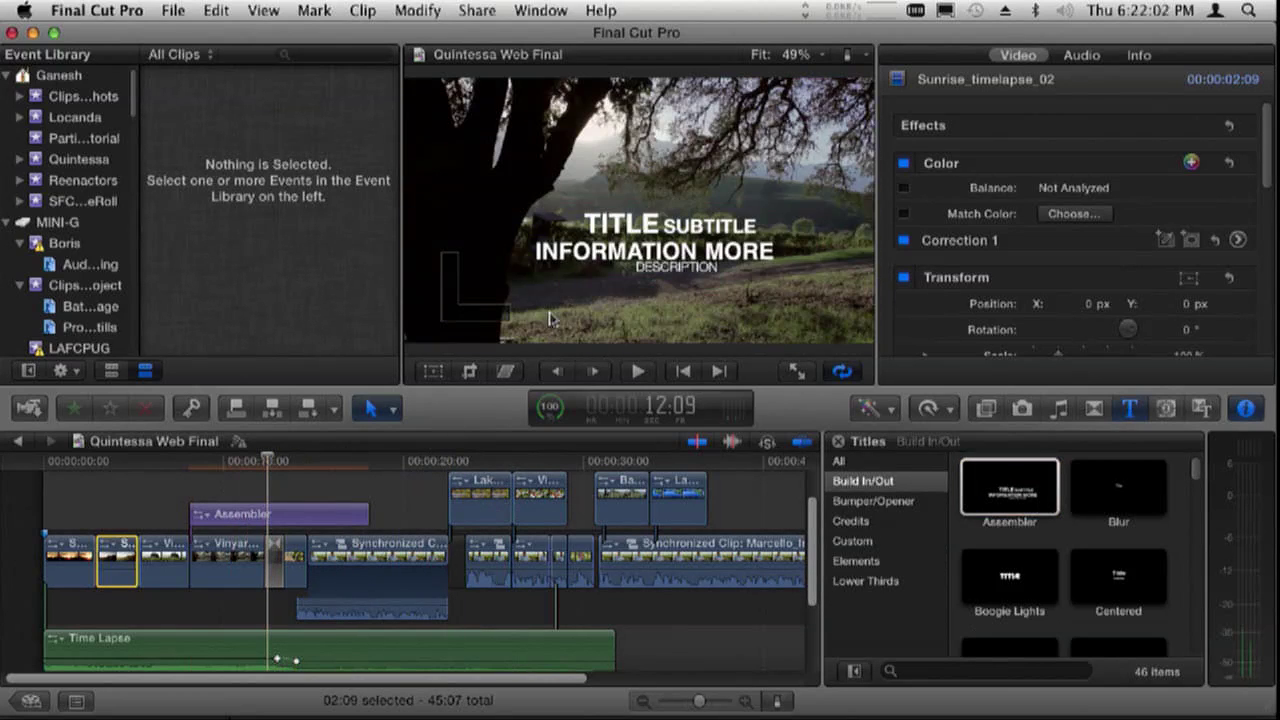
- Select the Assembler title's text directly in the viewer for editing
left_click(648, 224)
double_click(620, 247)
left_click(621, 237)
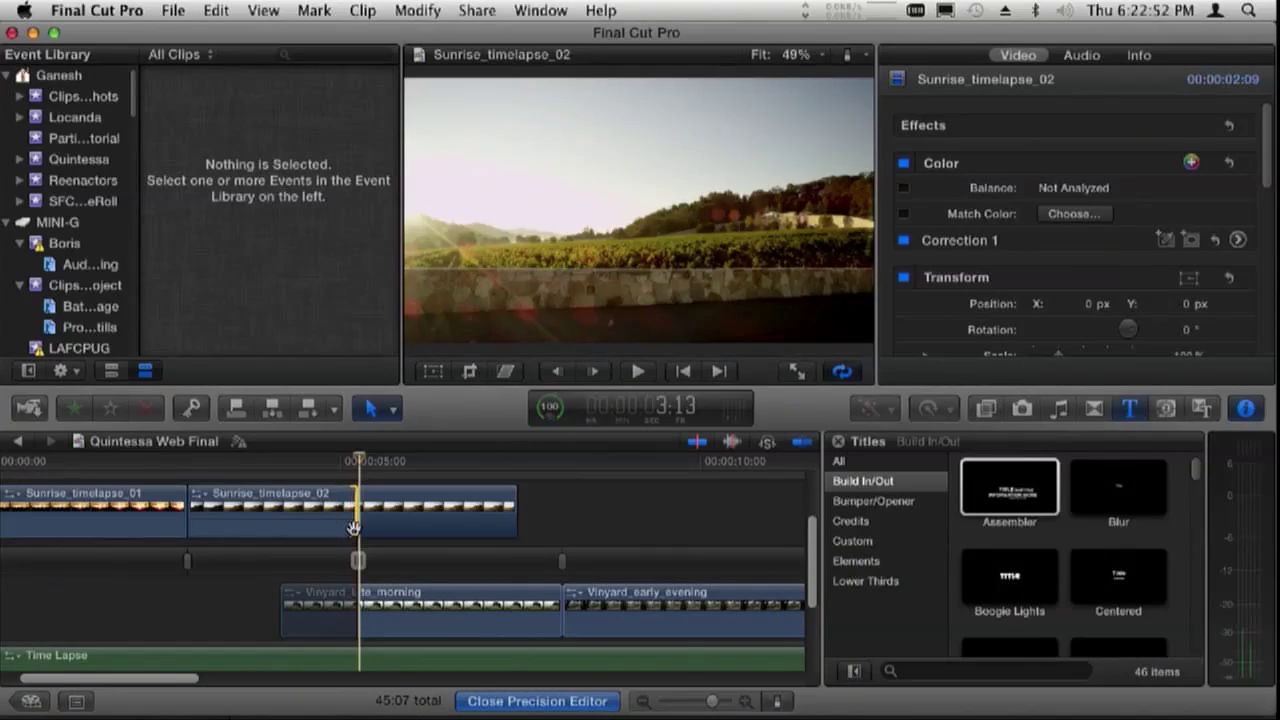
- In the Precision Editor, trim the end of Sunrise_timelapse_02 to 2:08 and extend the start of Vinyard_late_morning to 3:04
left_click_drag(354, 527, 349, 515)
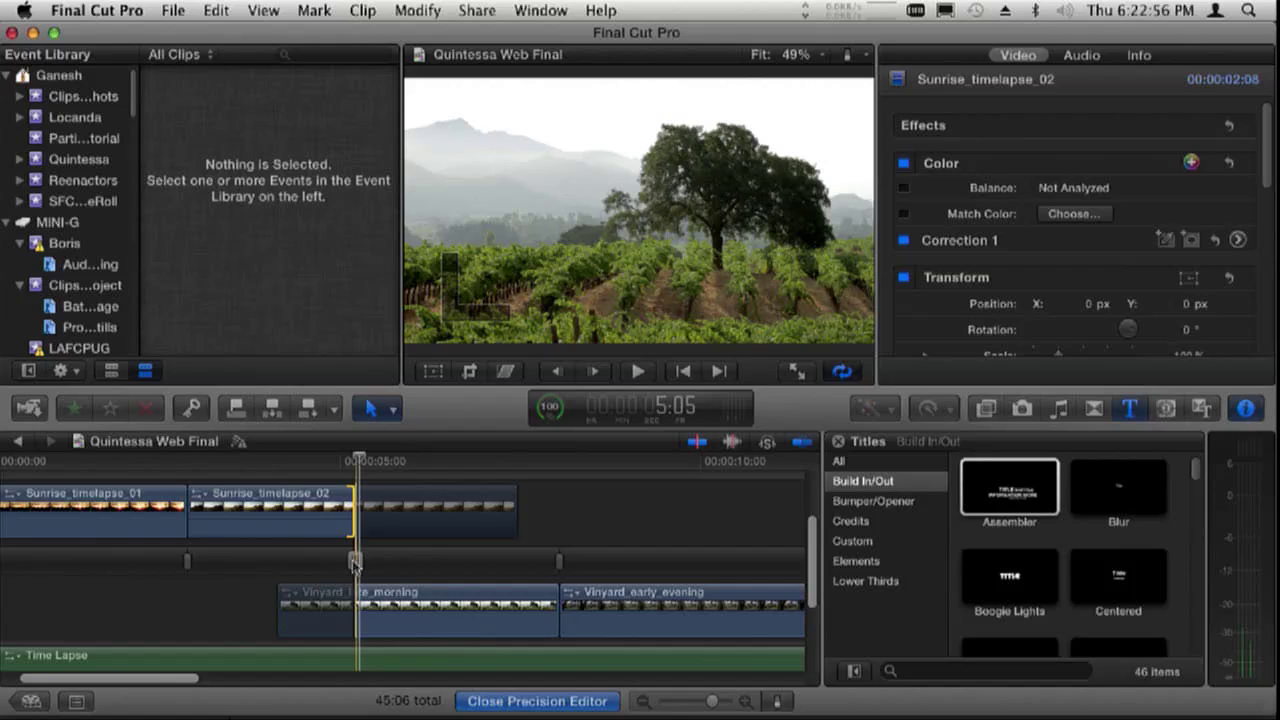
left_click(349, 520)
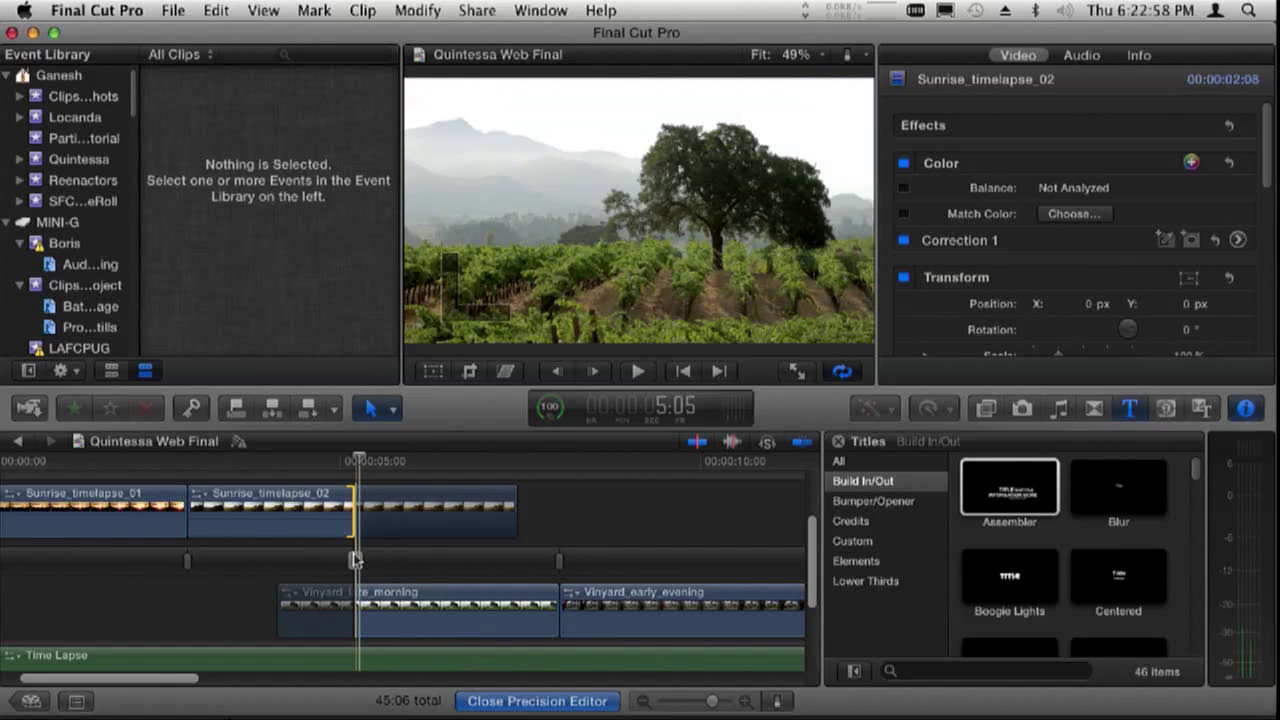
left_click(355, 561)
left_click_drag(356, 561, 338, 566)
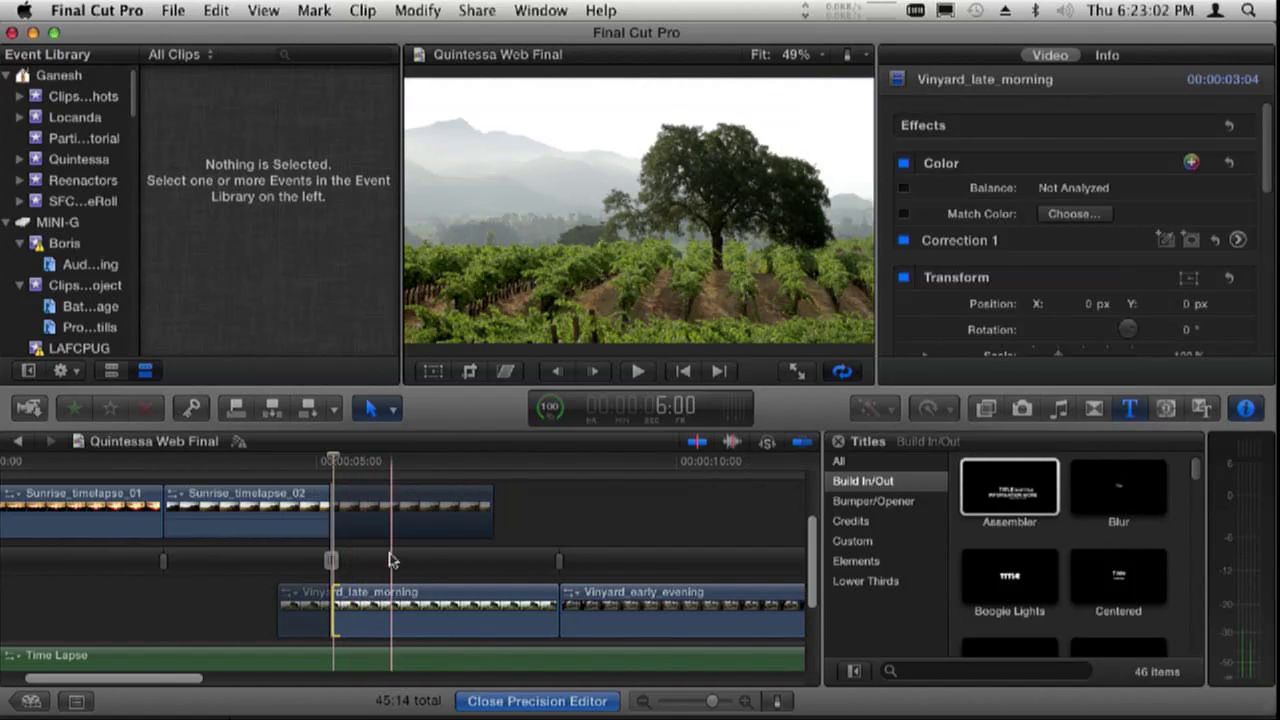
- Close the Precision Editor and check the Sunrise_timelapse_02 clip in the regular timeline
left_click(331, 472)
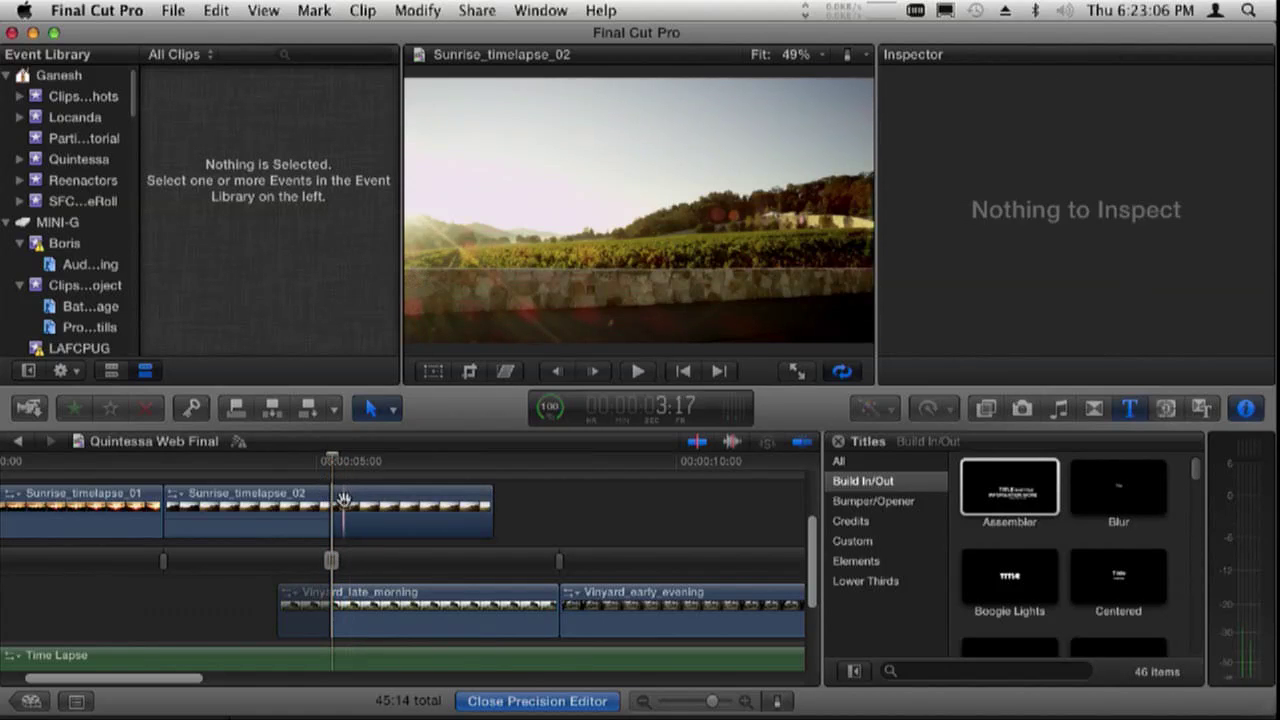
key("Escape")
left_click(278, 562)
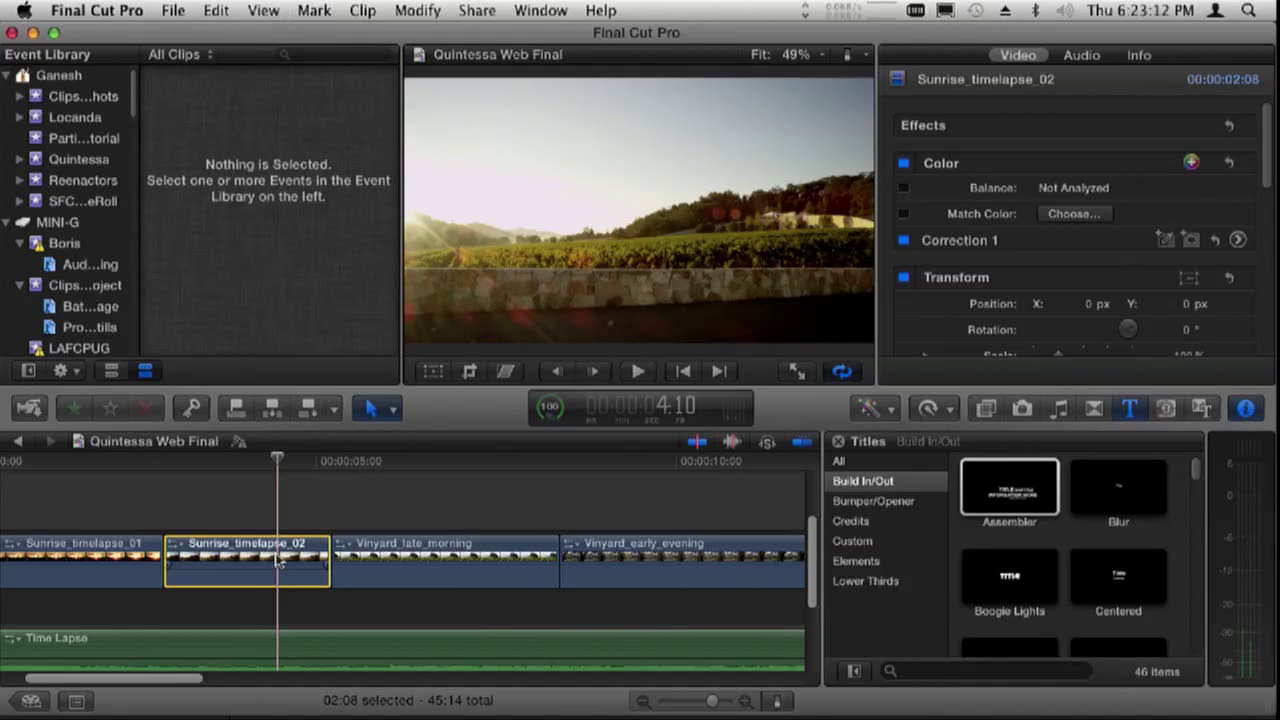
left_click(306, 519)
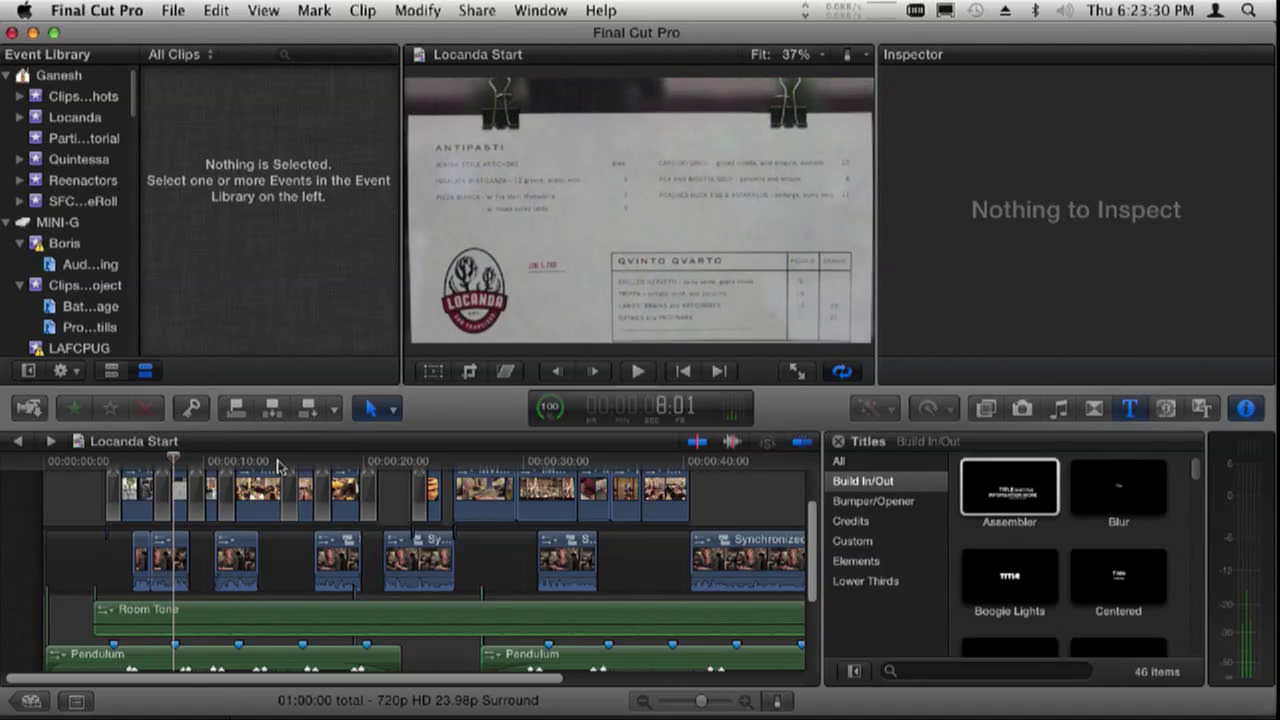
- Return to the Quintessa Web Final timeline and trim the end of Sunrise_timelapse_02 to 2:04 during playback
left_click(48, 442)
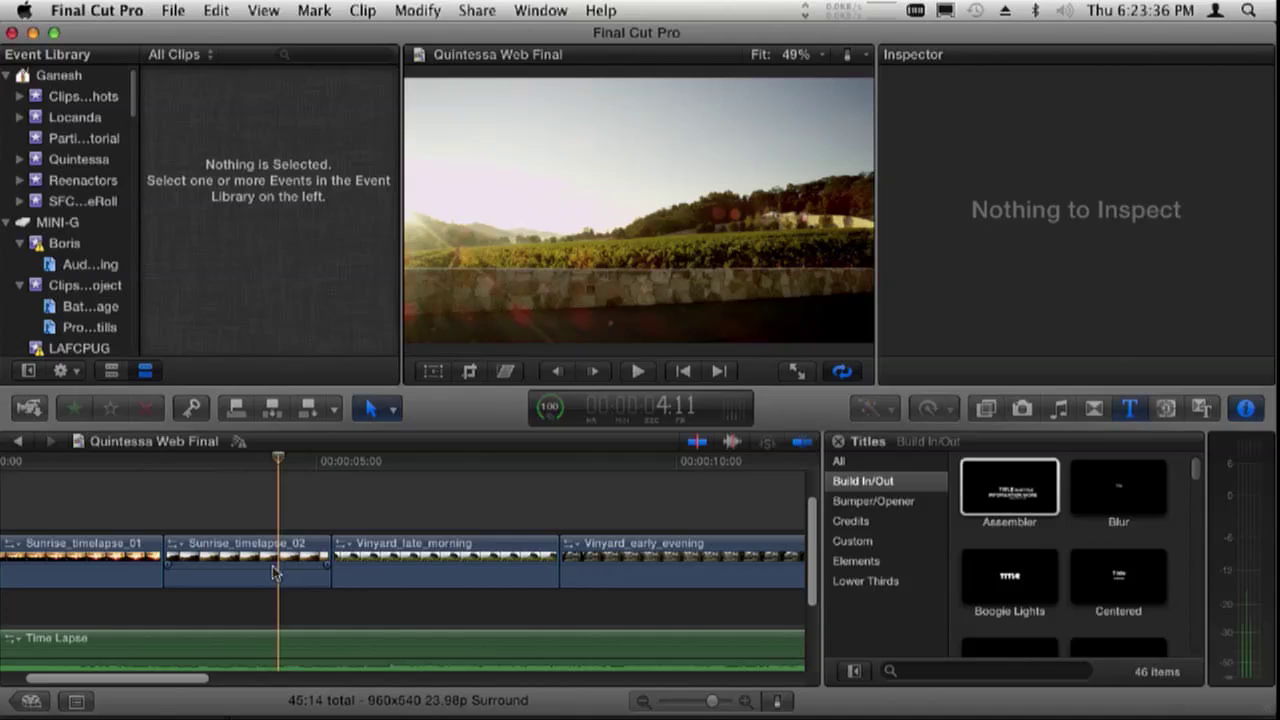
left_click(235, 573)
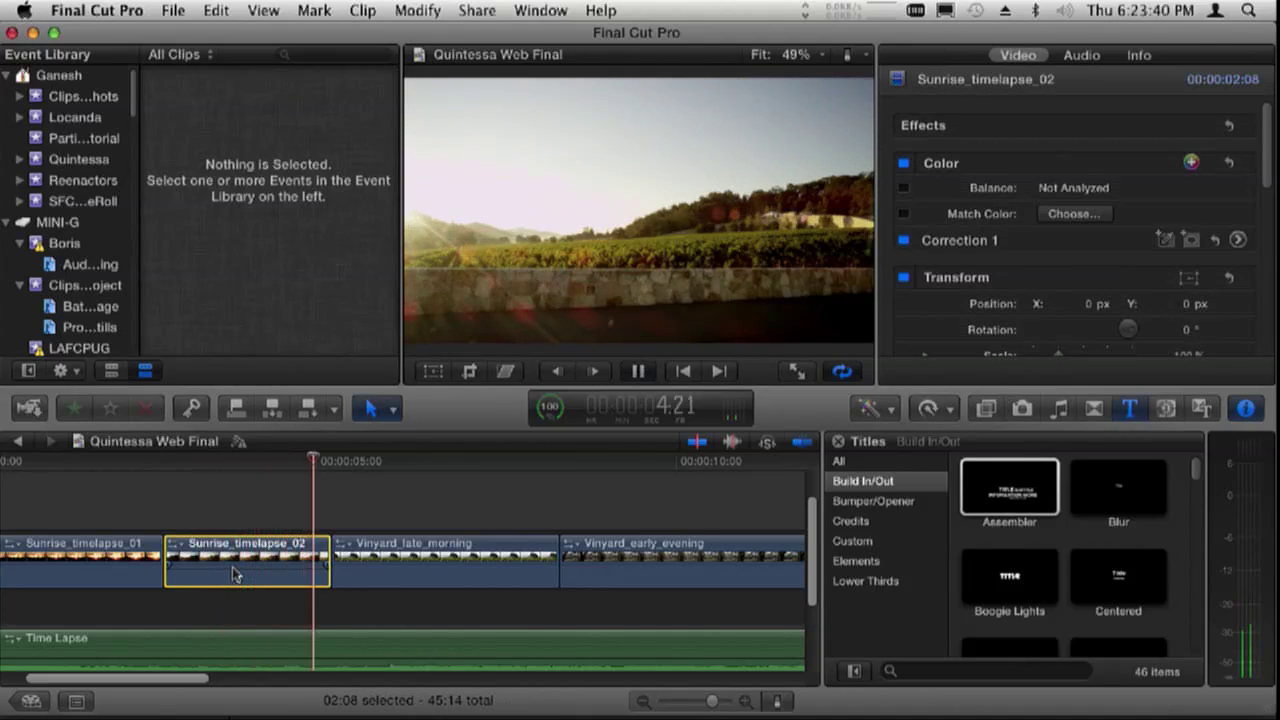
key("super+z")
key("space")
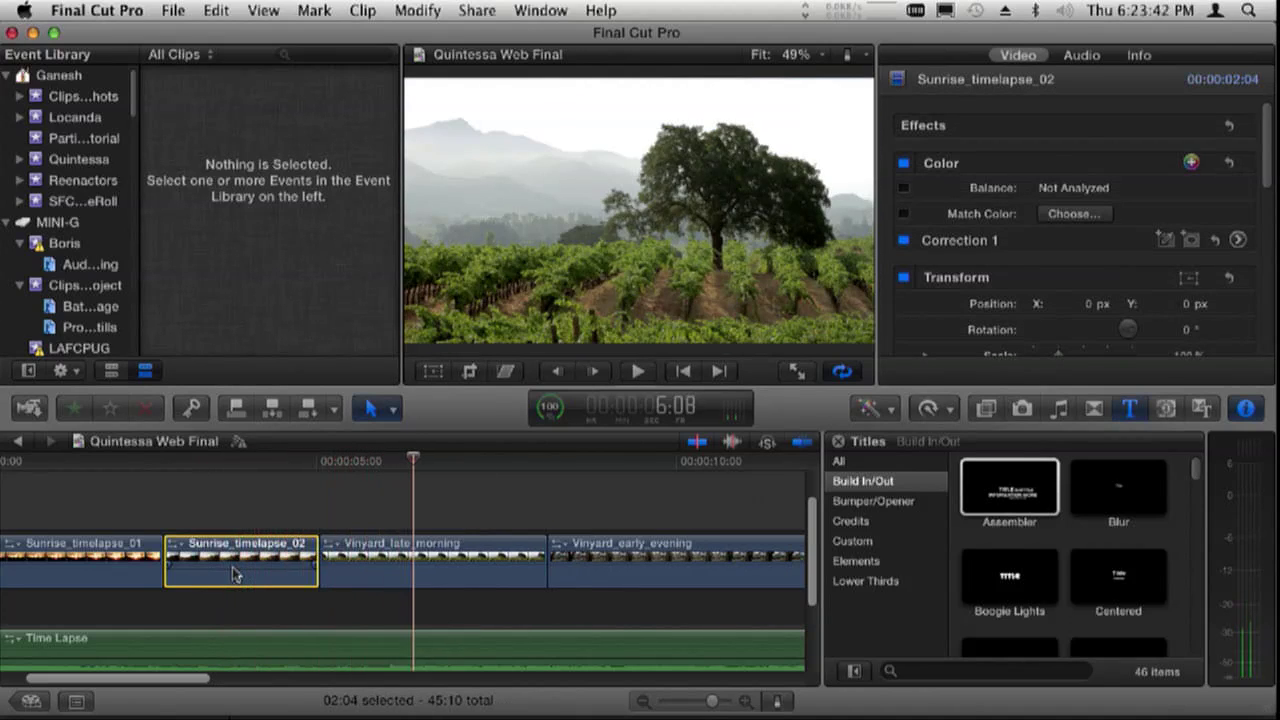
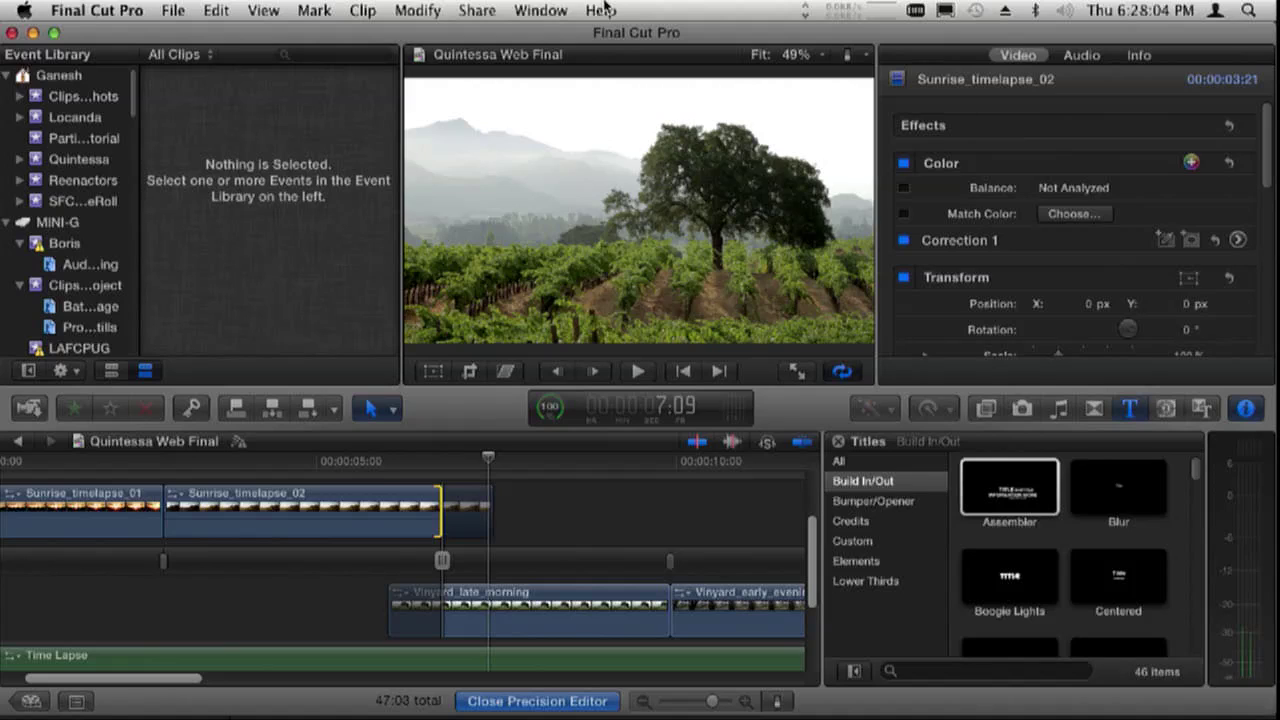
- Search the Help commands for "loop" and toggle Loop Playback off
left_click(603, 11)
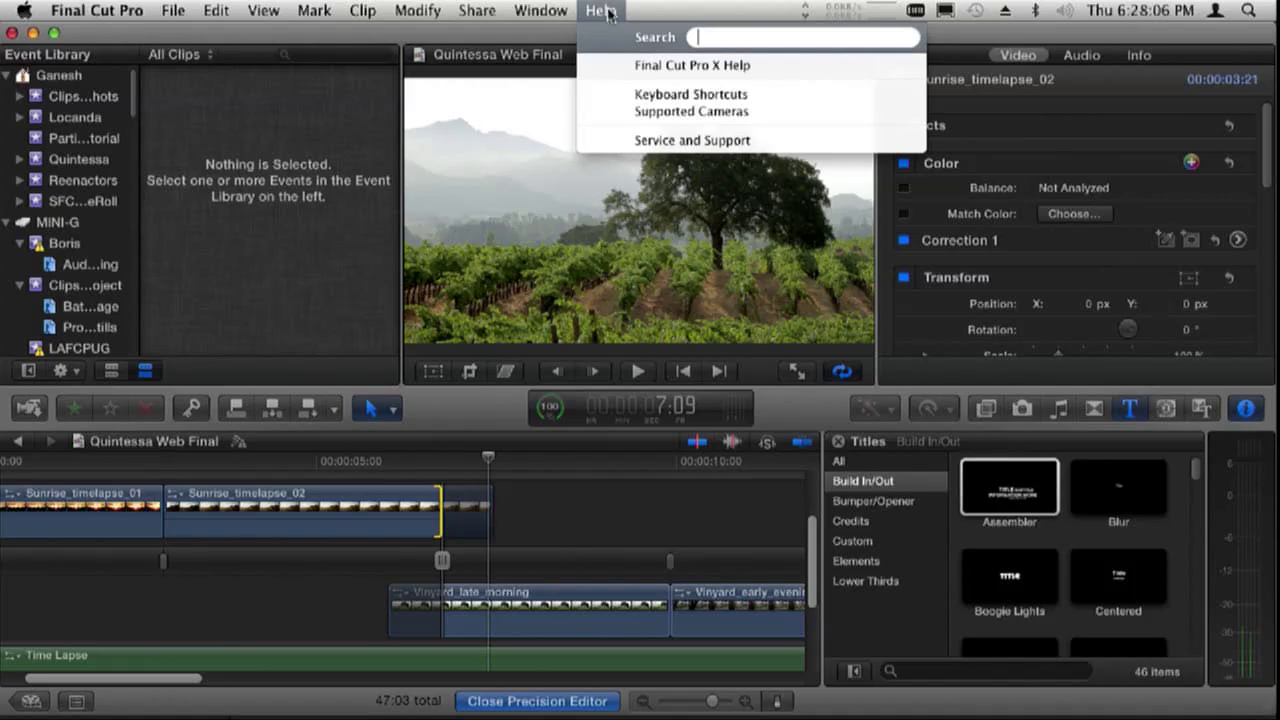
type("loop")
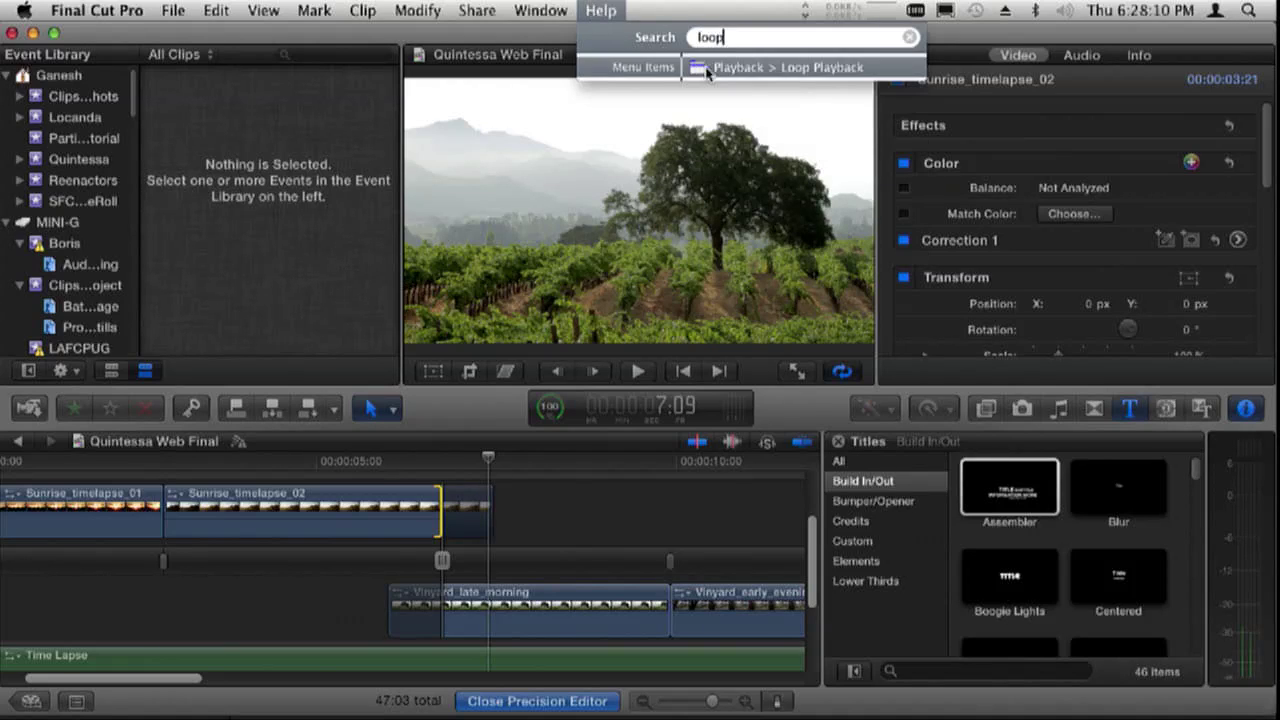
mouse_move(706, 70)
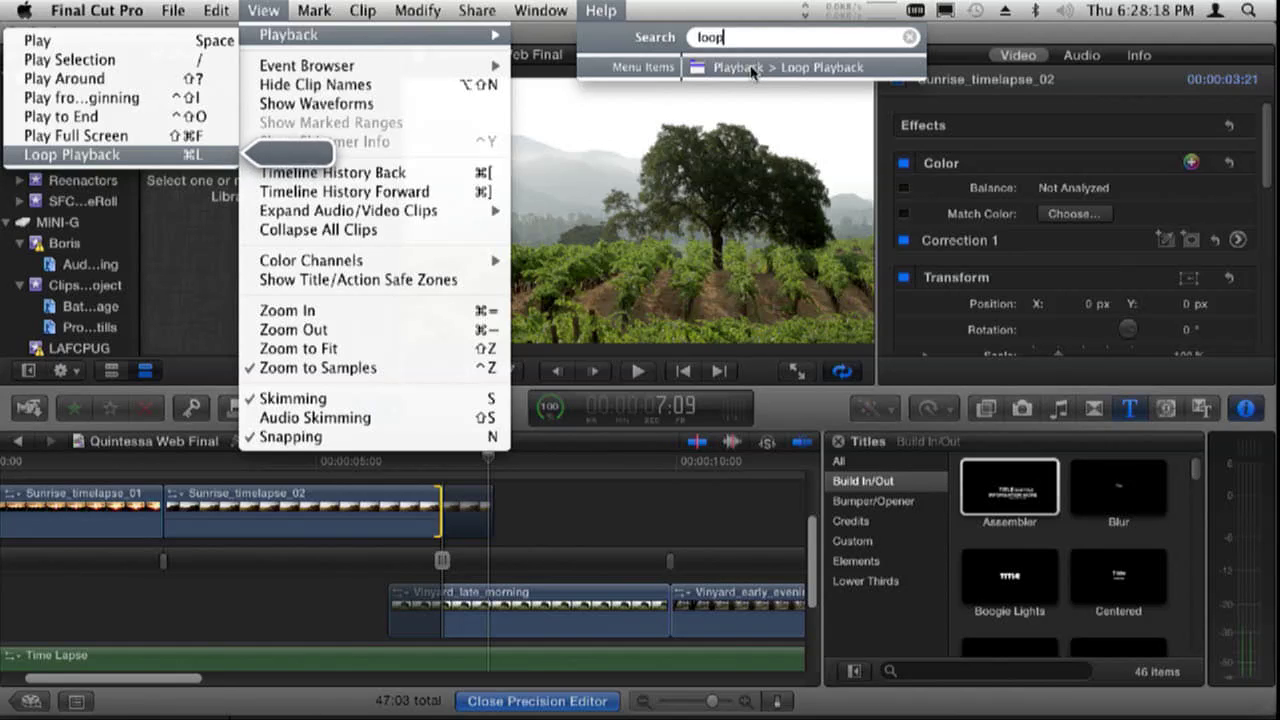
left_click(751, 67)
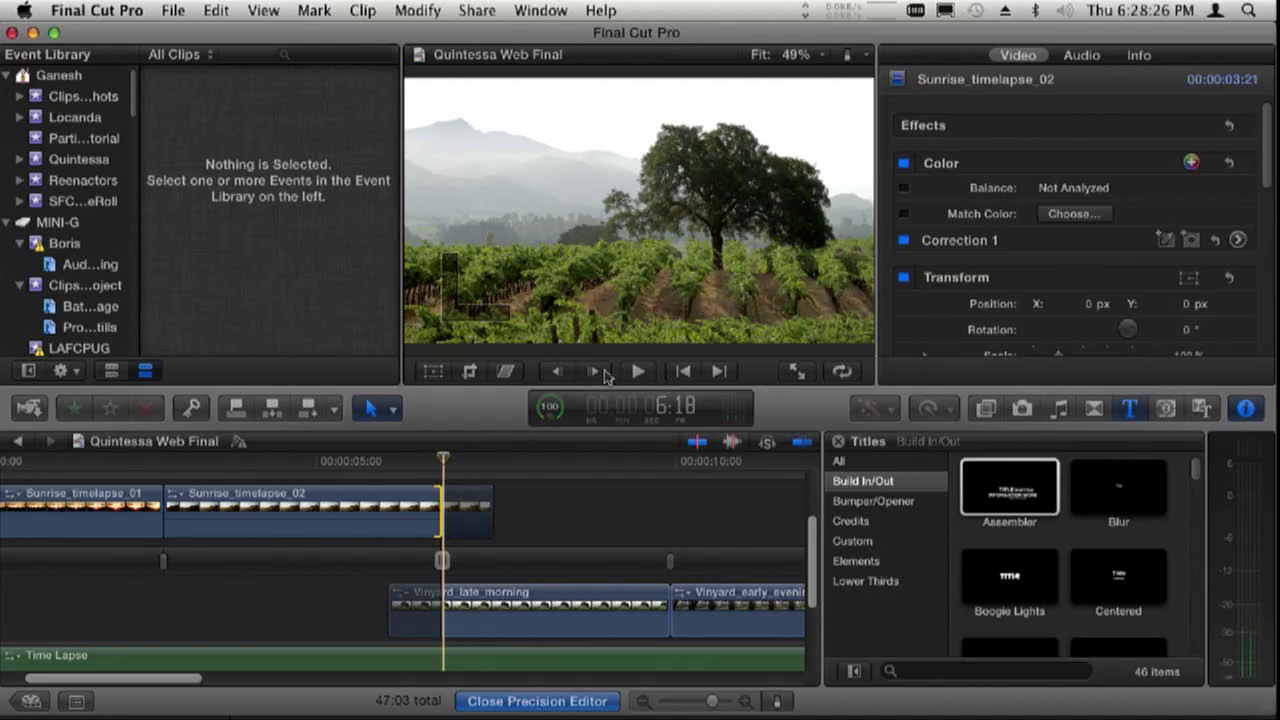
- With Loop Playback on, play around the Sunrise_timelapse_02 and Vinyard_late_morning edit and roll the cut back to the start of Vinyard_late_morning's available media
key("backslash")
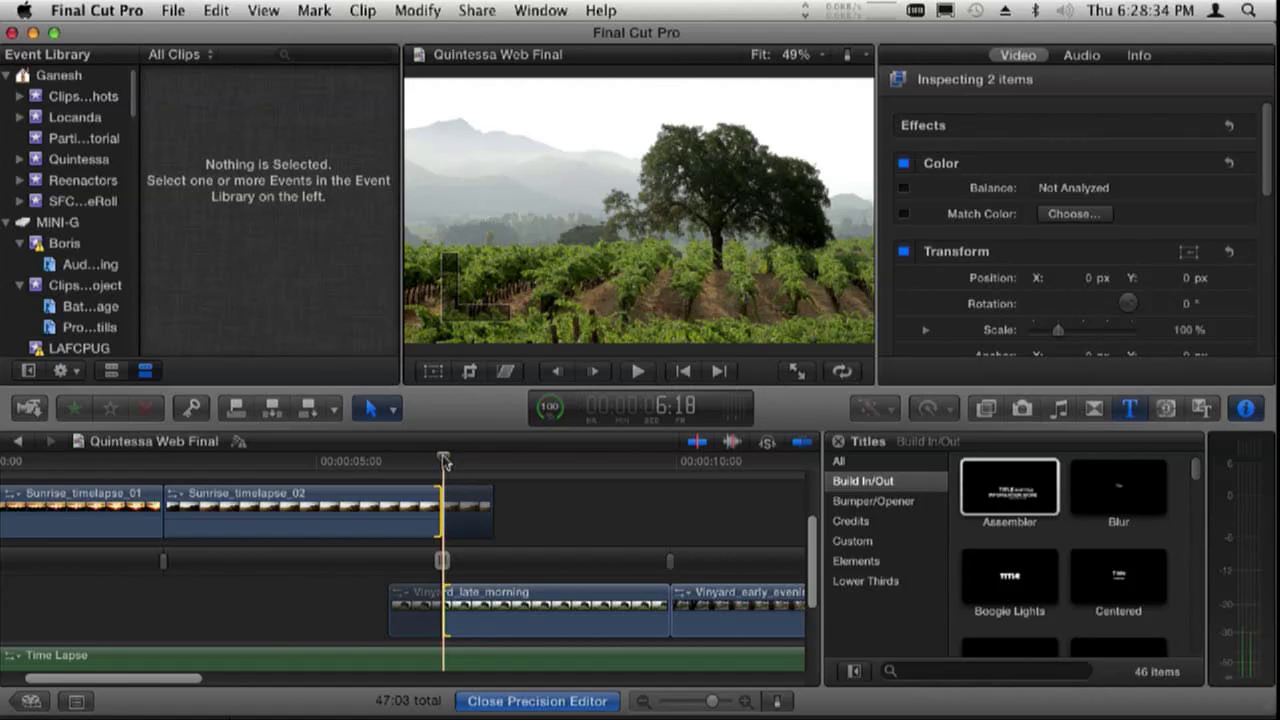
key("shift+slash")
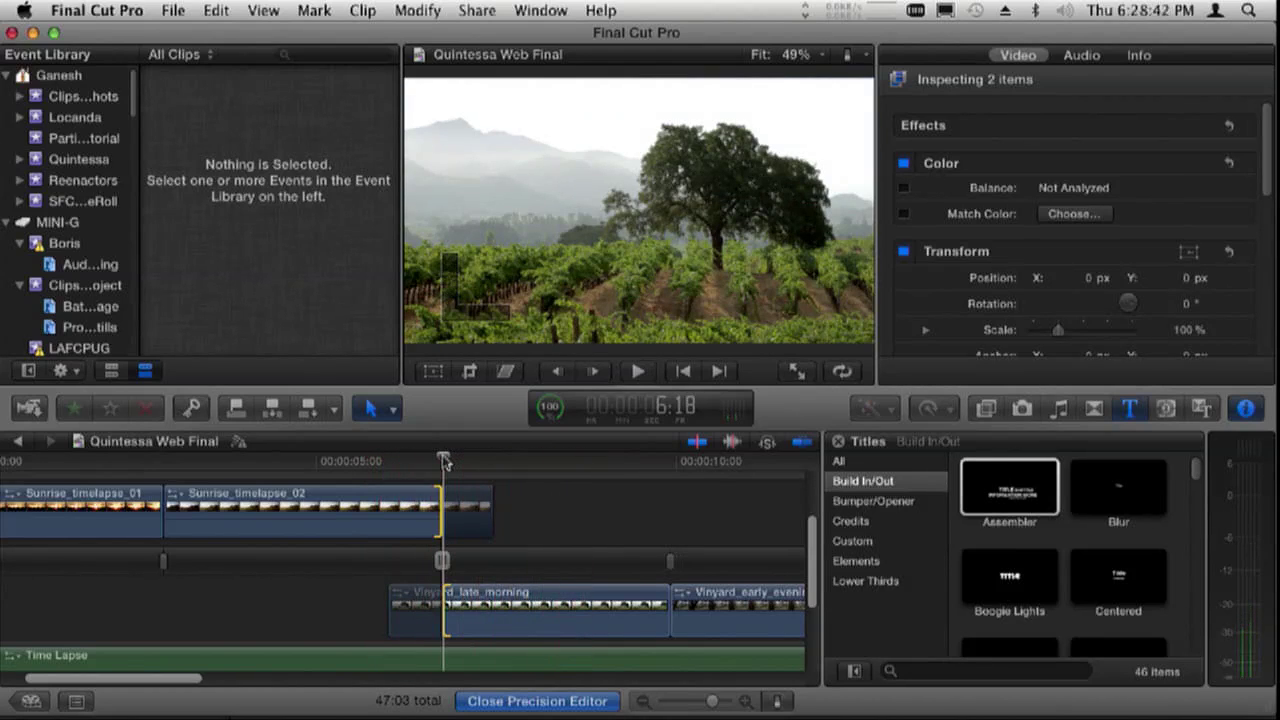
left_click(190, 9)
mouse_move(207, 9)
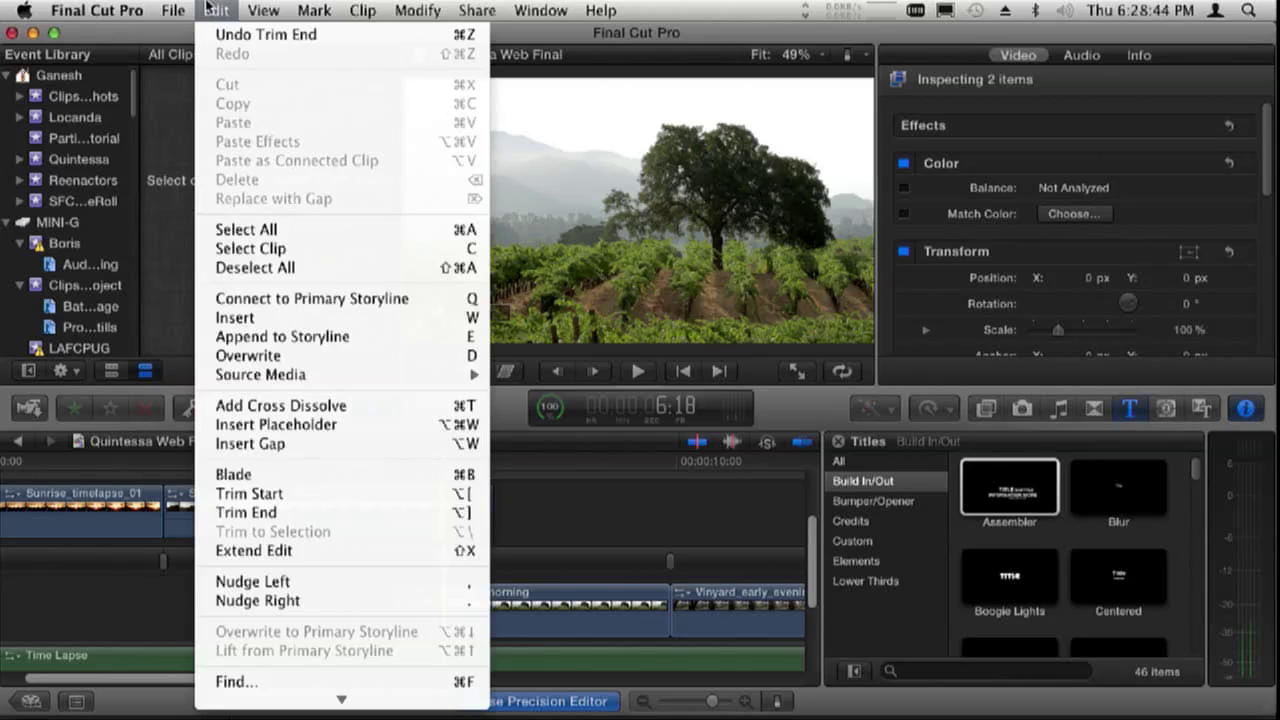
mouse_move(253, 8)
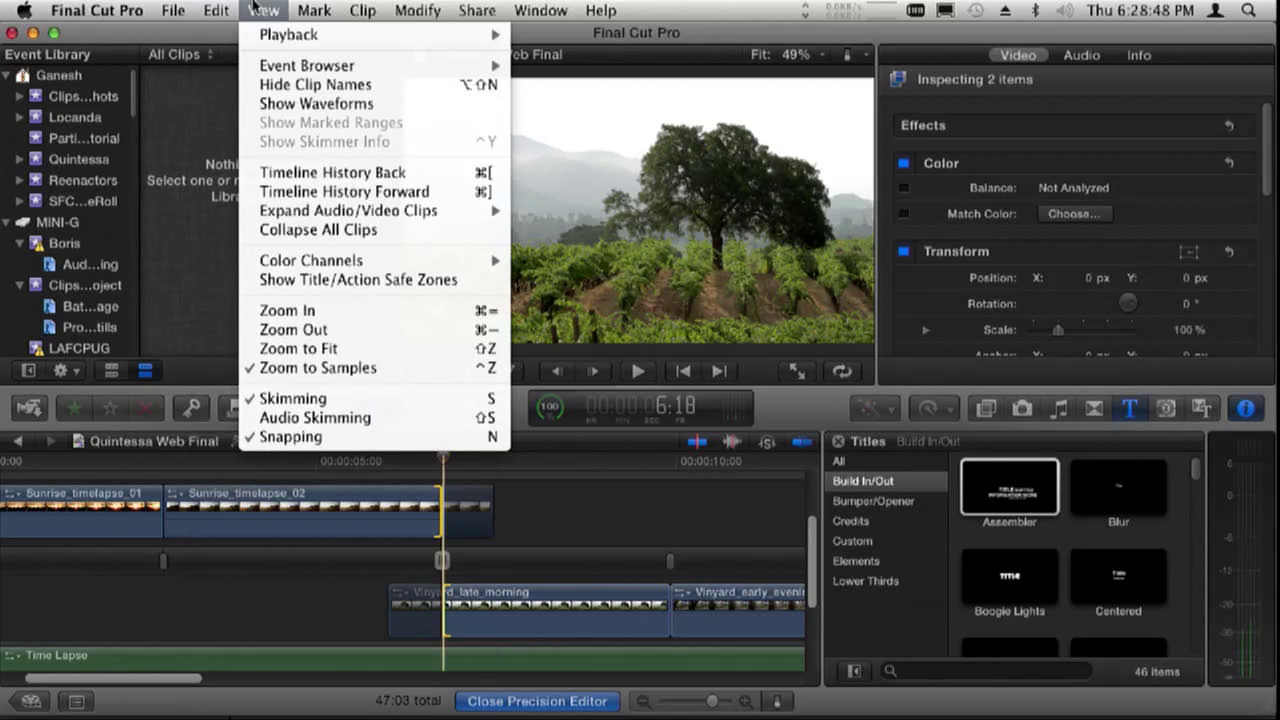
mouse_move(268, 34)
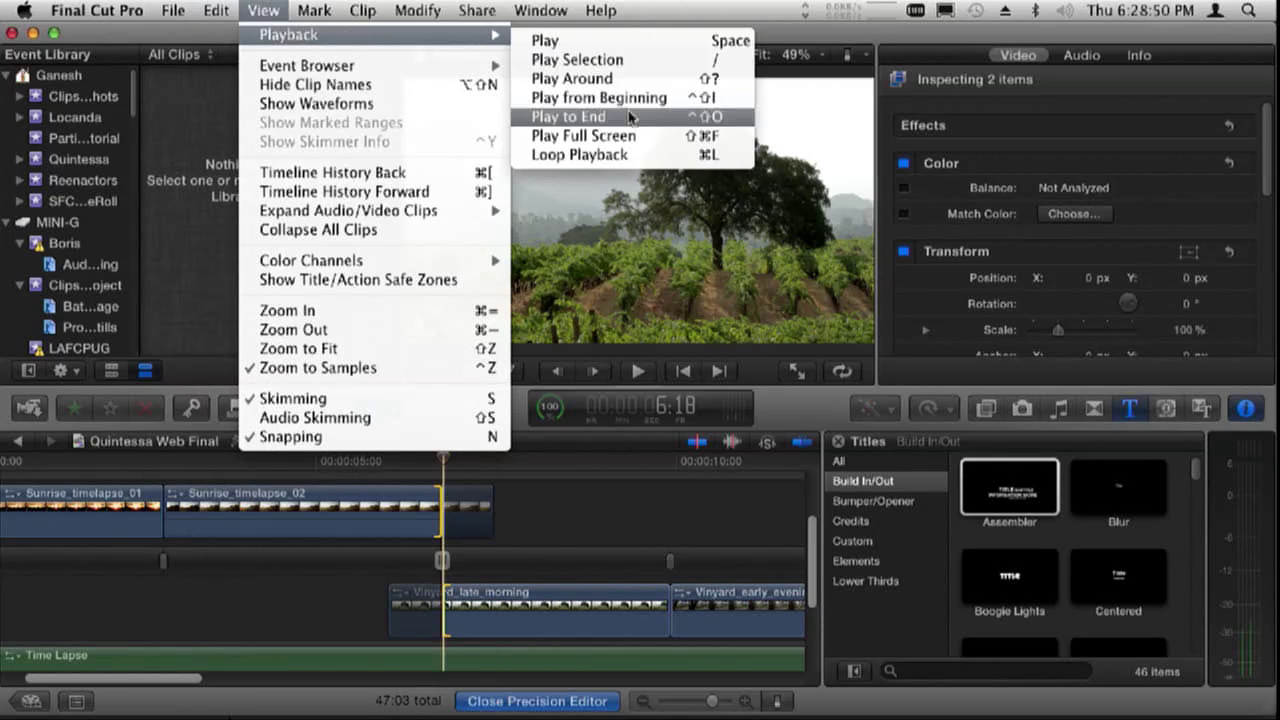
left_click(647, 157)
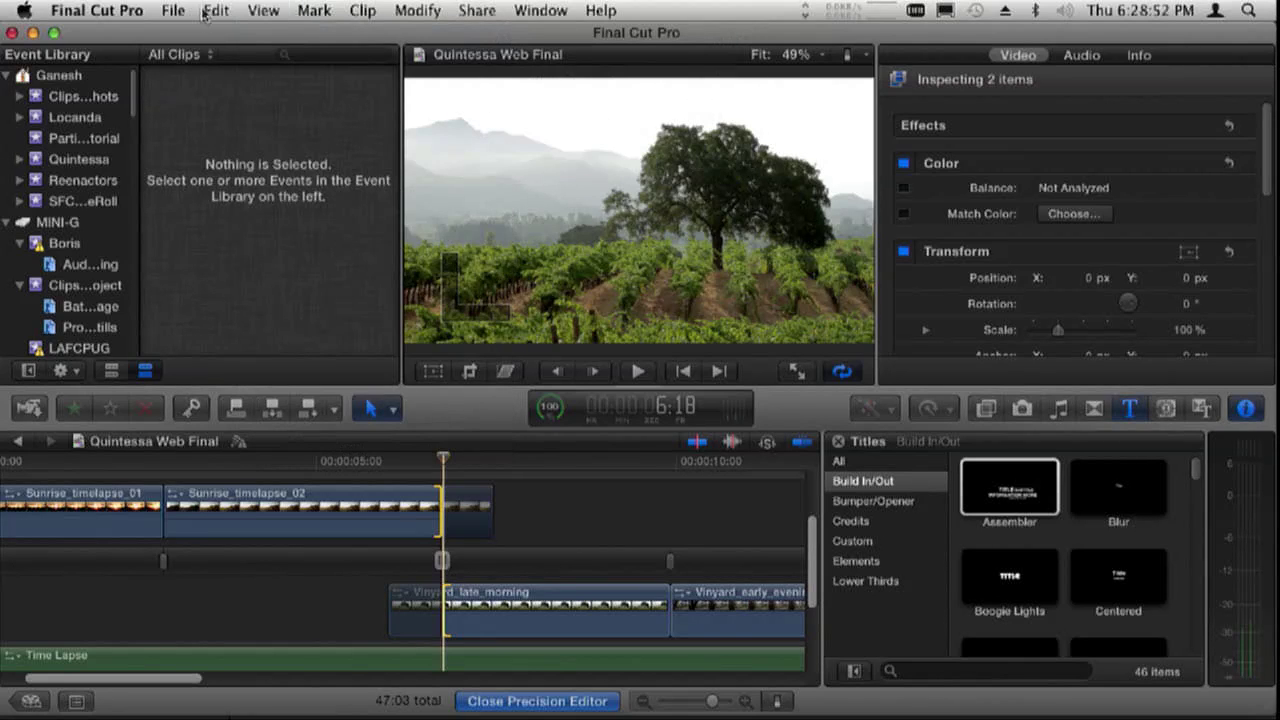
key("shift+slash")
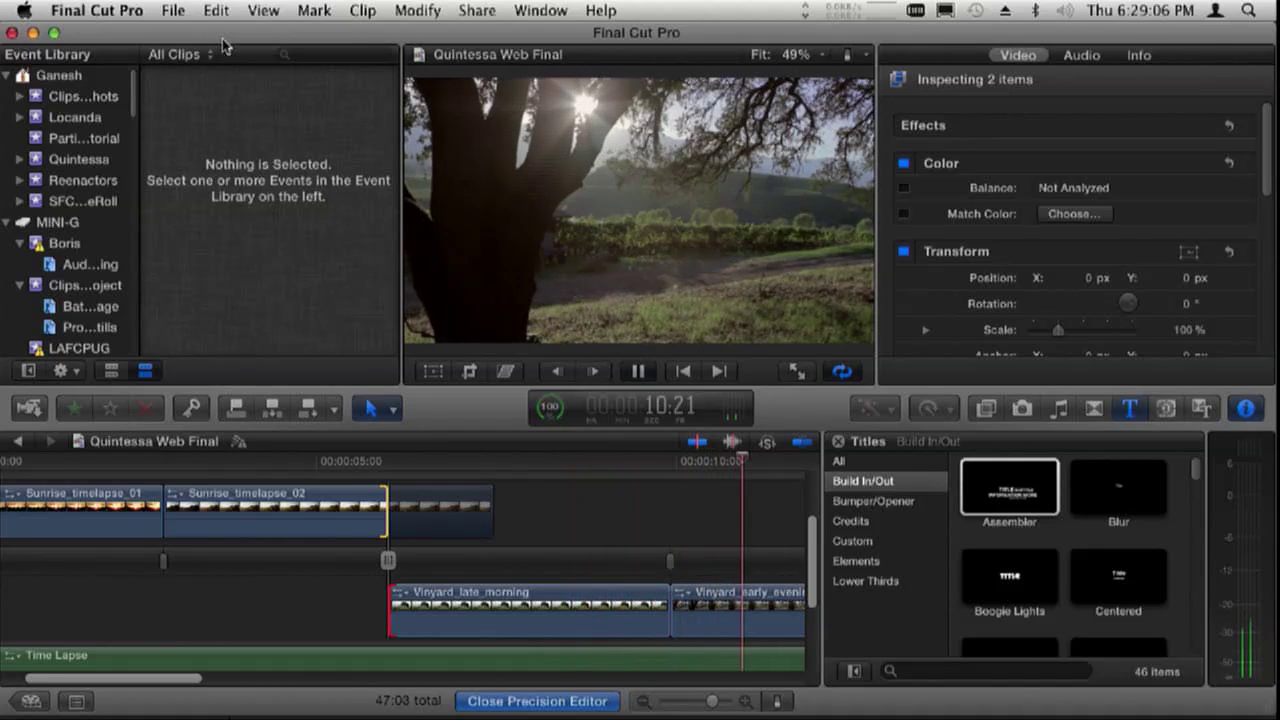
key("space")
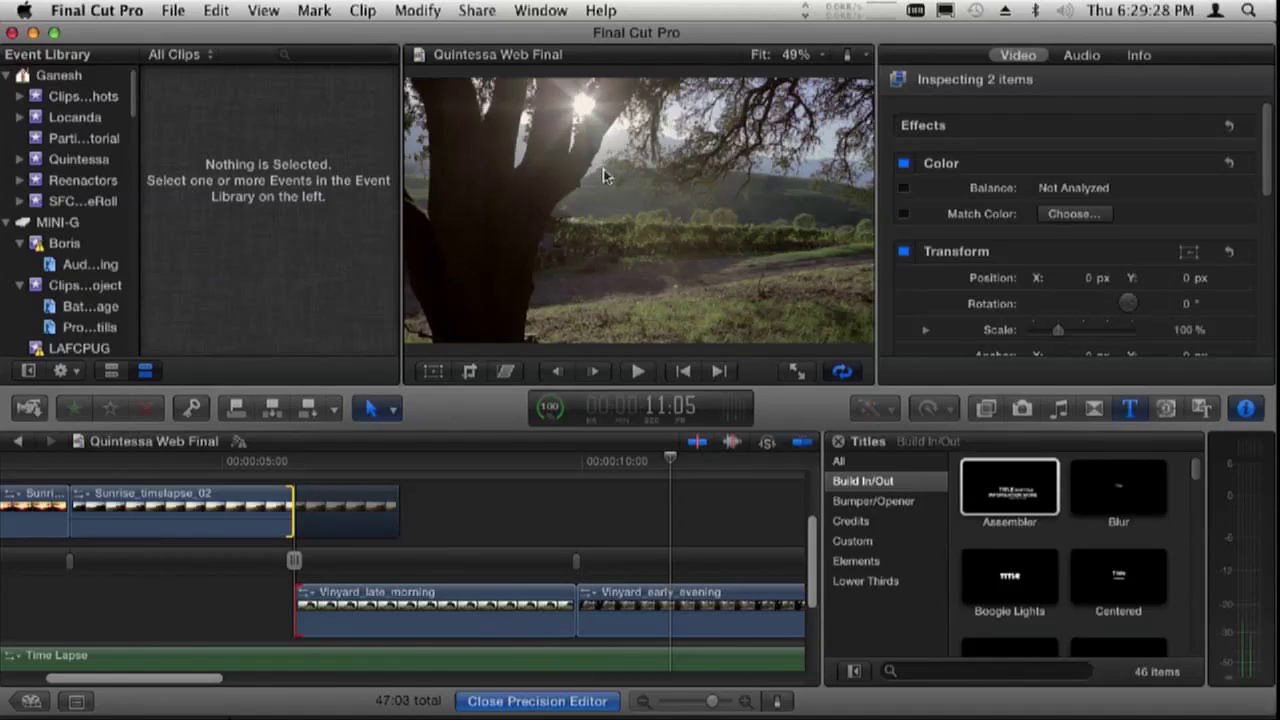
- Switch to Avid Media Composer, view the Features options in the Trim Settings and close the dialog
key("super+Tab")
key("super+Tab")
key("super+Tab")
key("super+Tab")
key("super+Tab")
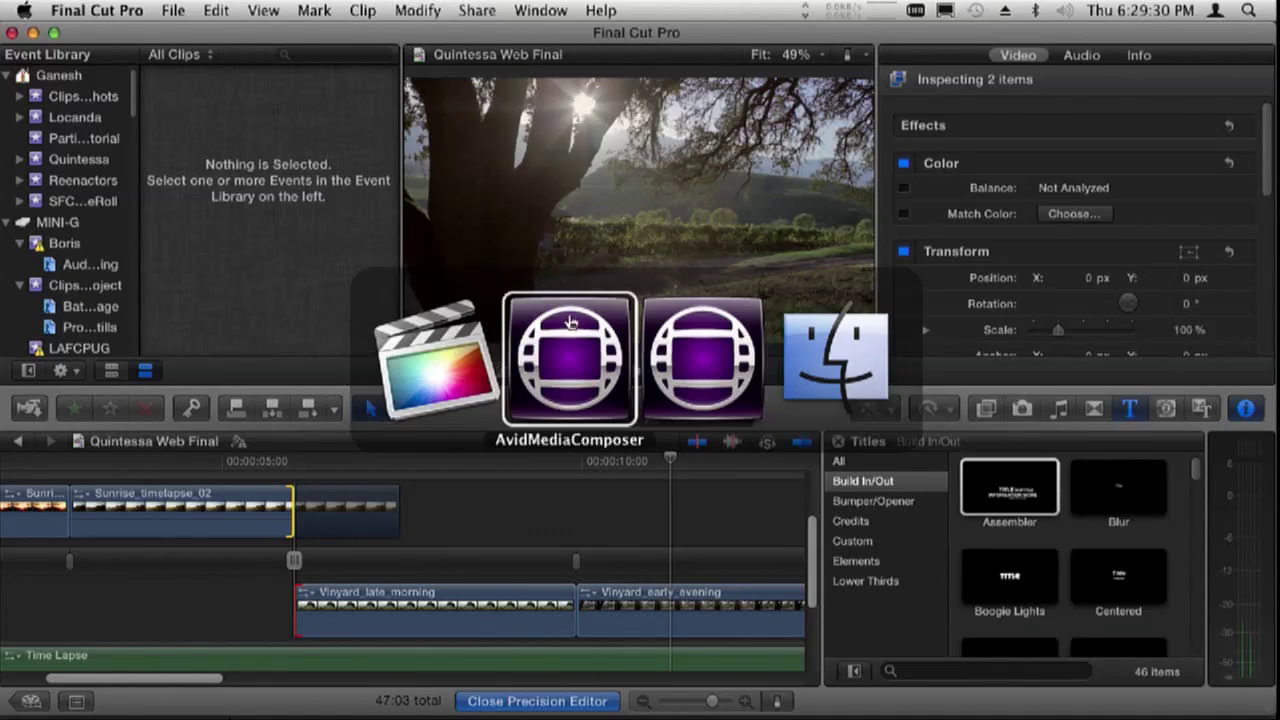
key("super+Tab")
key("super+Tab")
key("super+Tab")
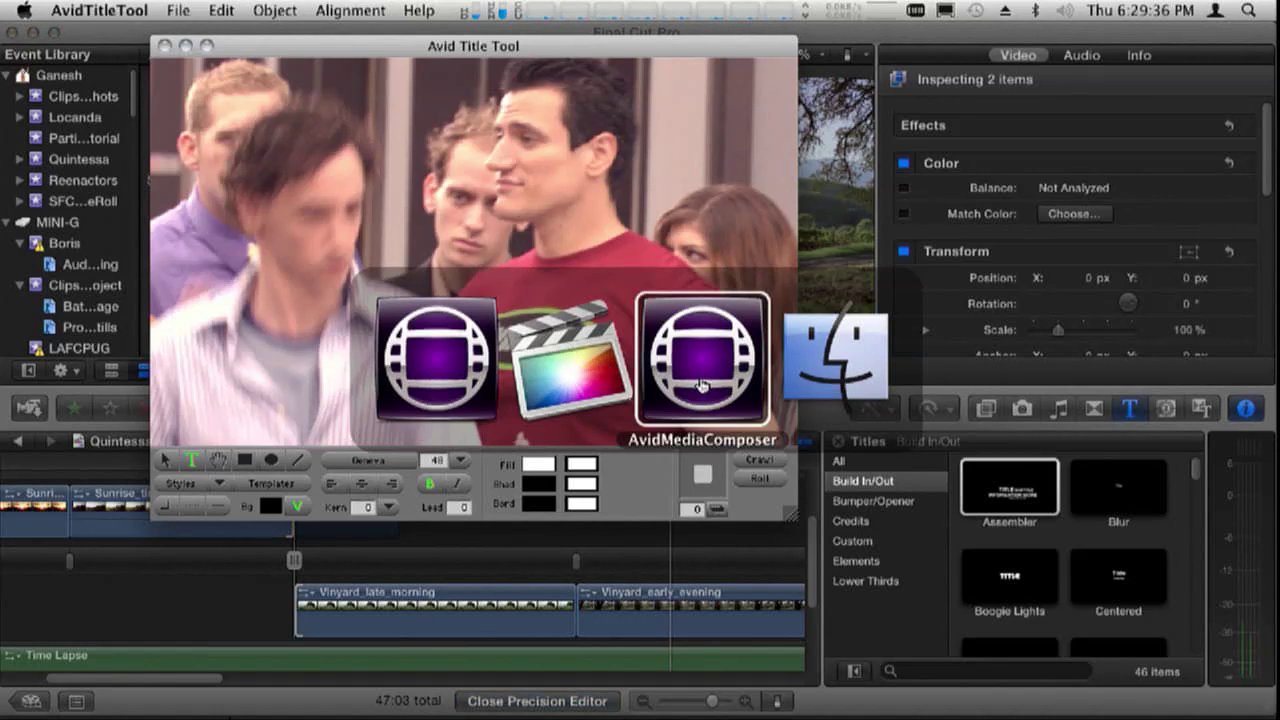
left_click(700, 385)
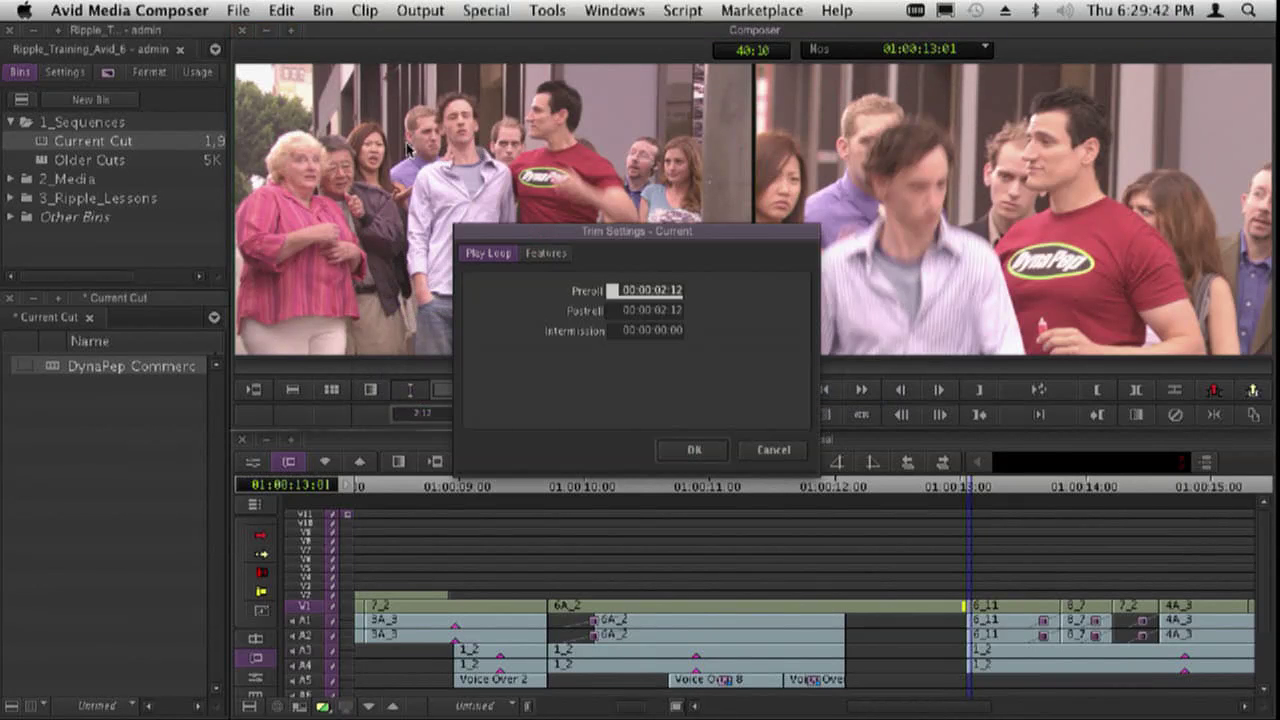
left_click(548, 254)
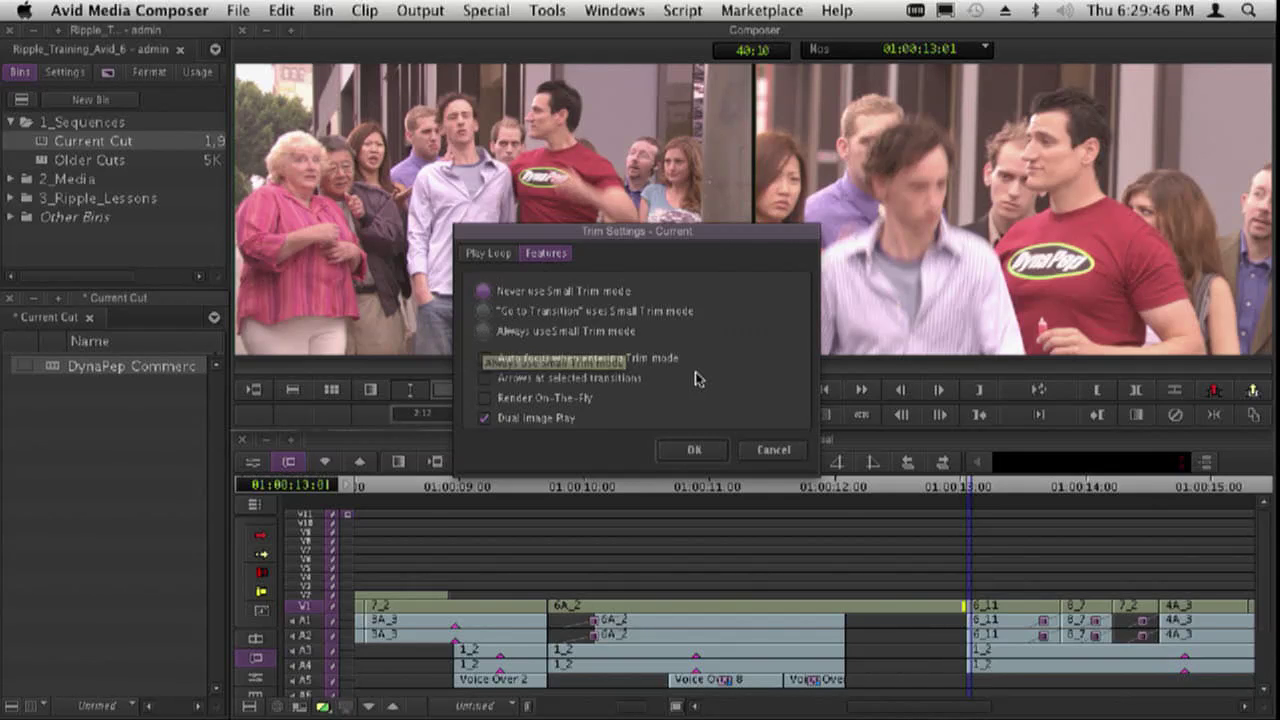
left_click(712, 449)
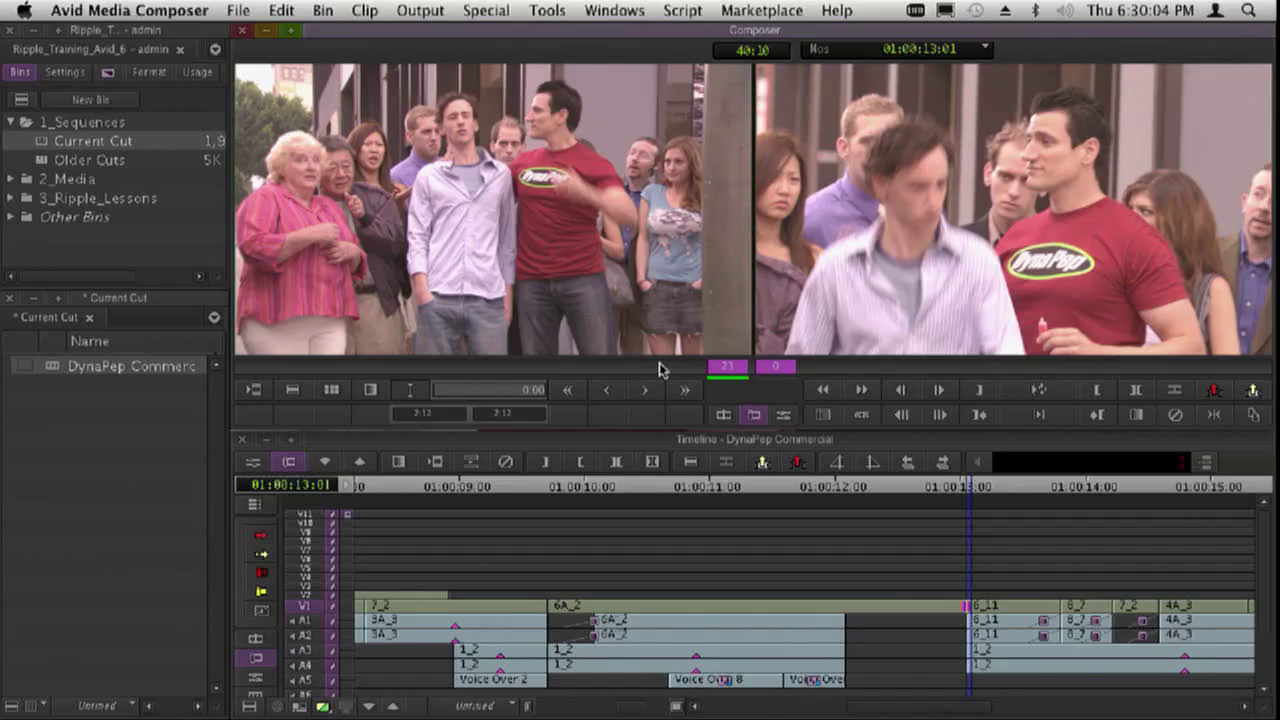
- Roll the V1 edit between 6A_2 and 6_11 to 01:00:13:10 during loop playback and play the transition again
key("space")
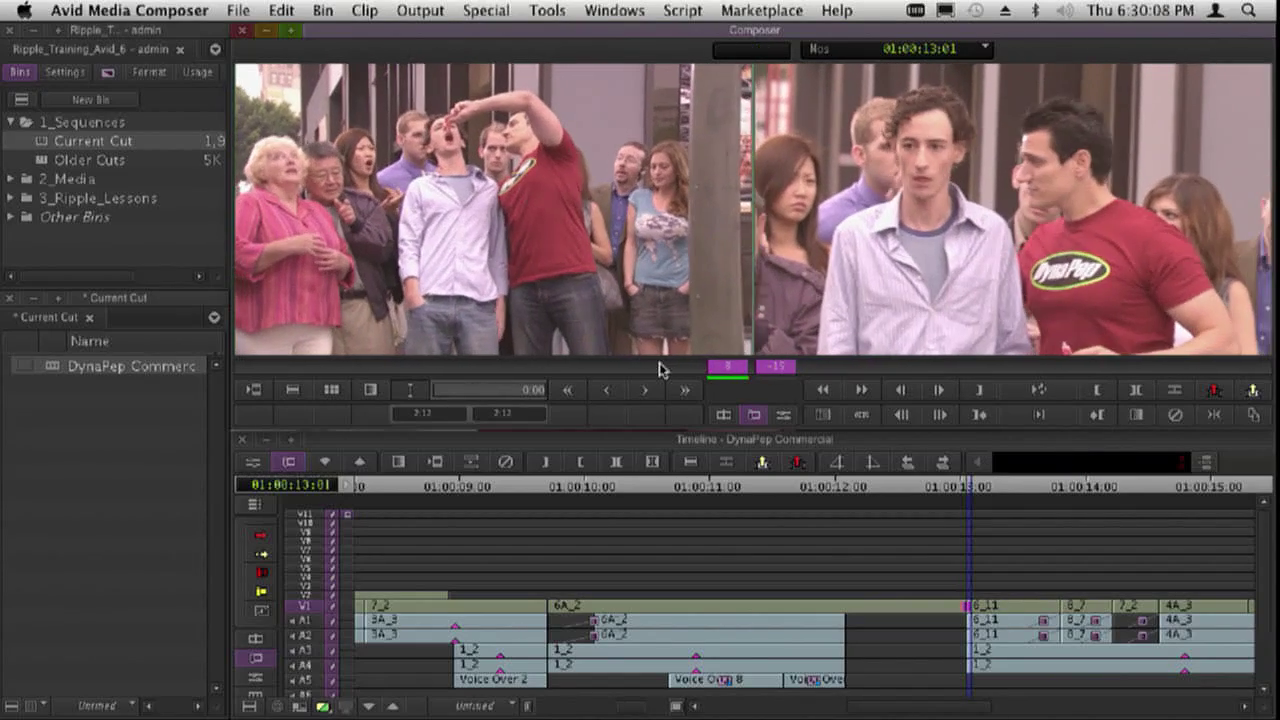
key("e")
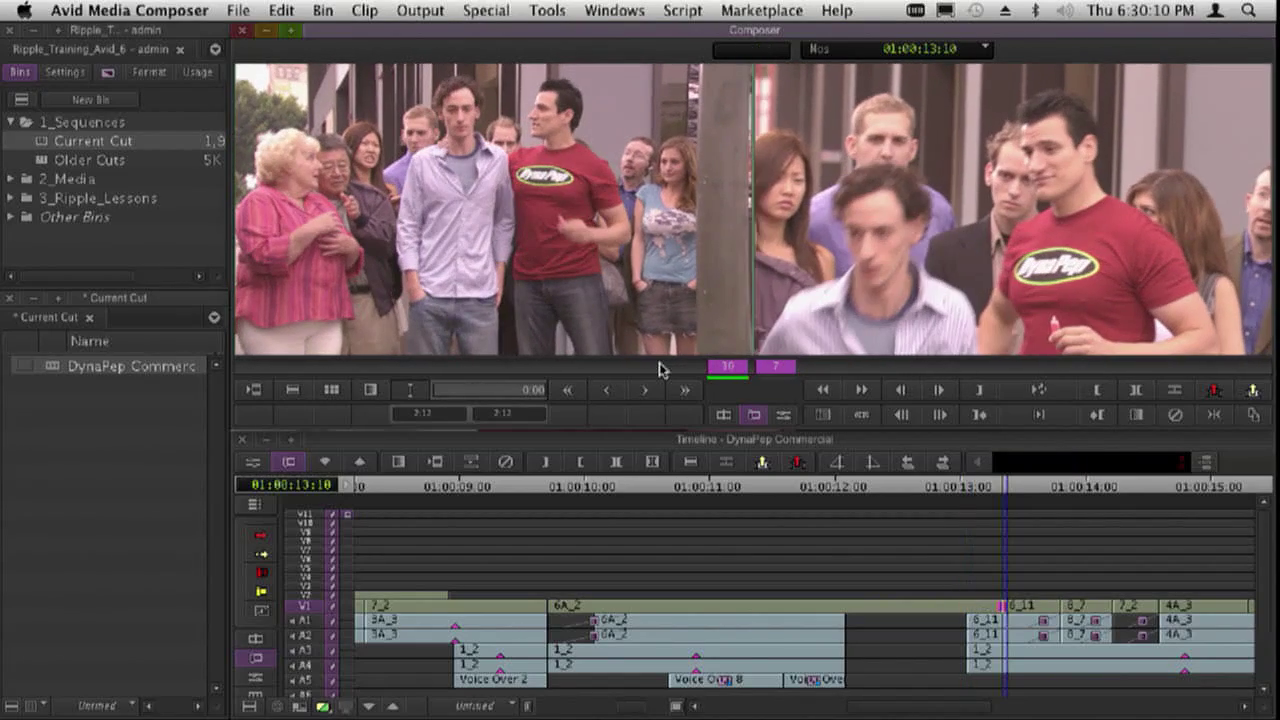
key("e")
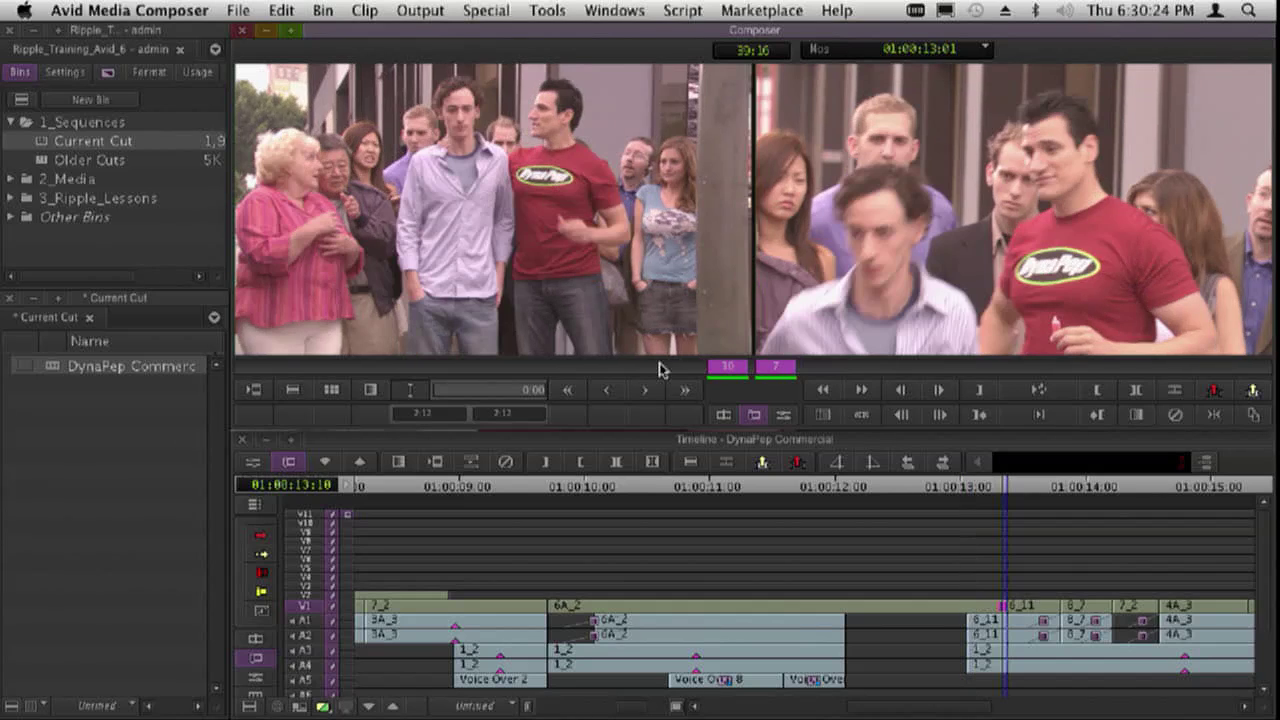
key("space")
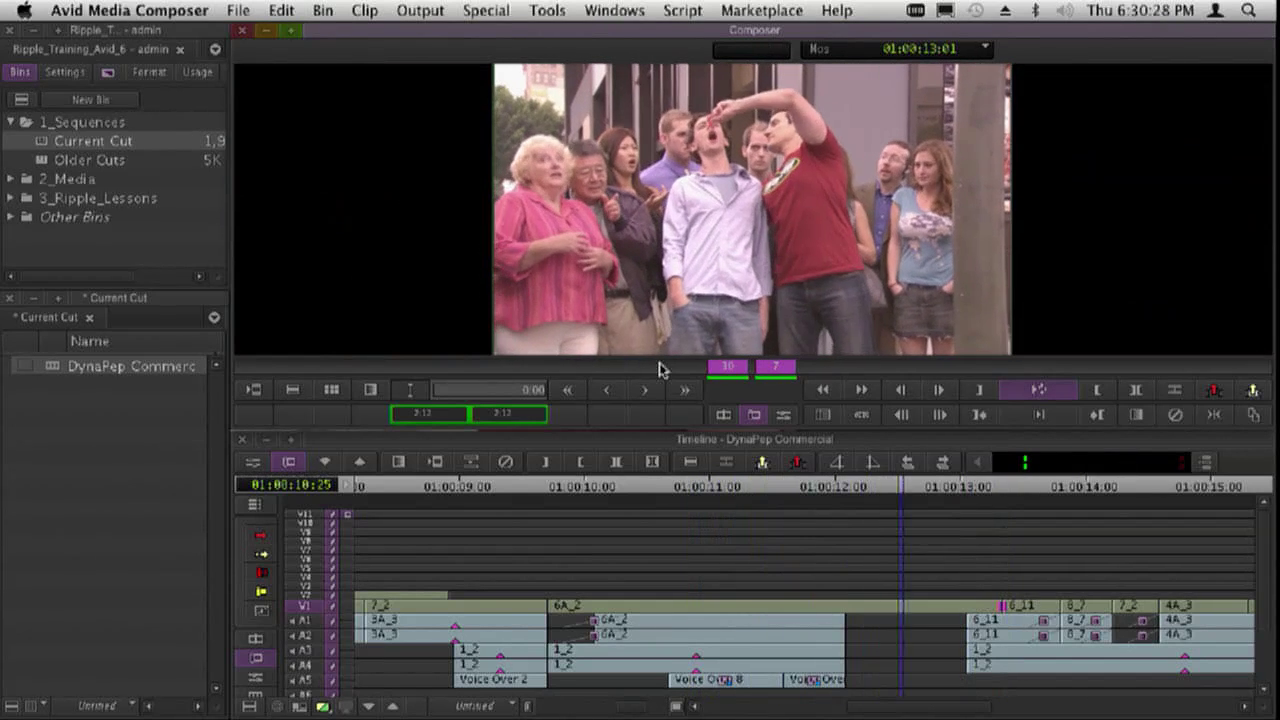
key("space")
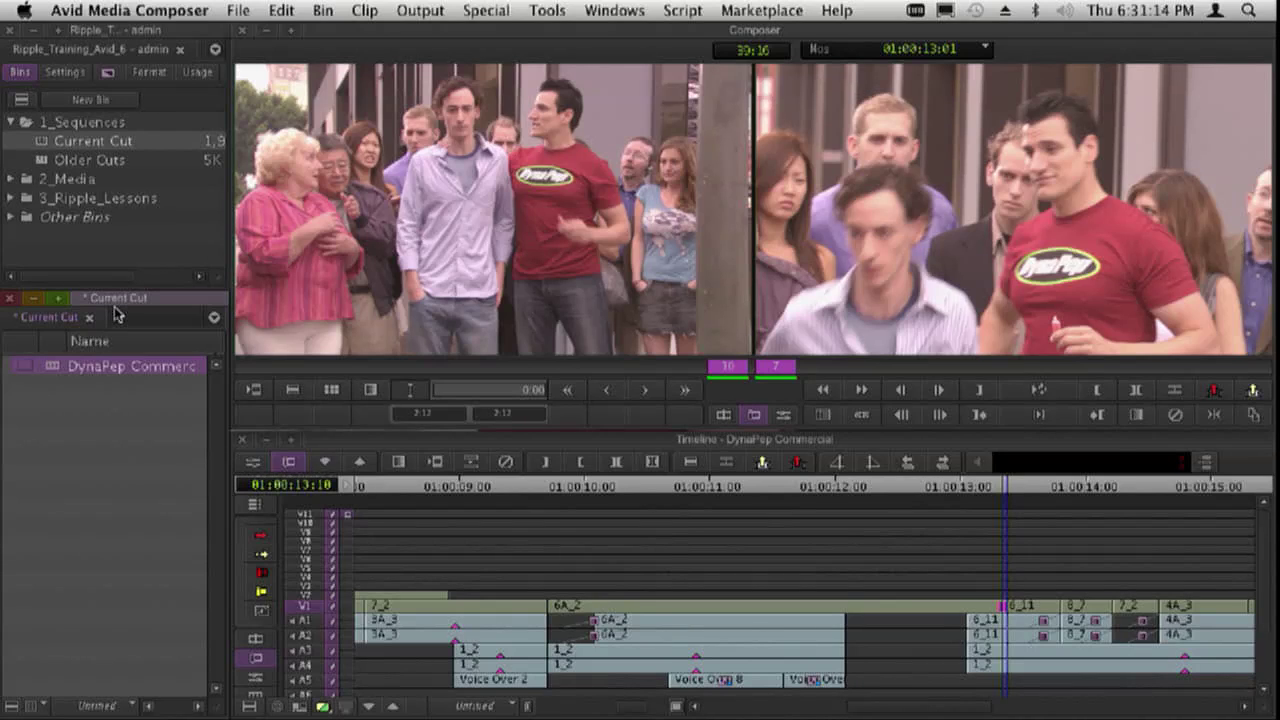
- Search the project's clips for "supercharged" and load Voice Over 8 into the source monitor
key("super+f")
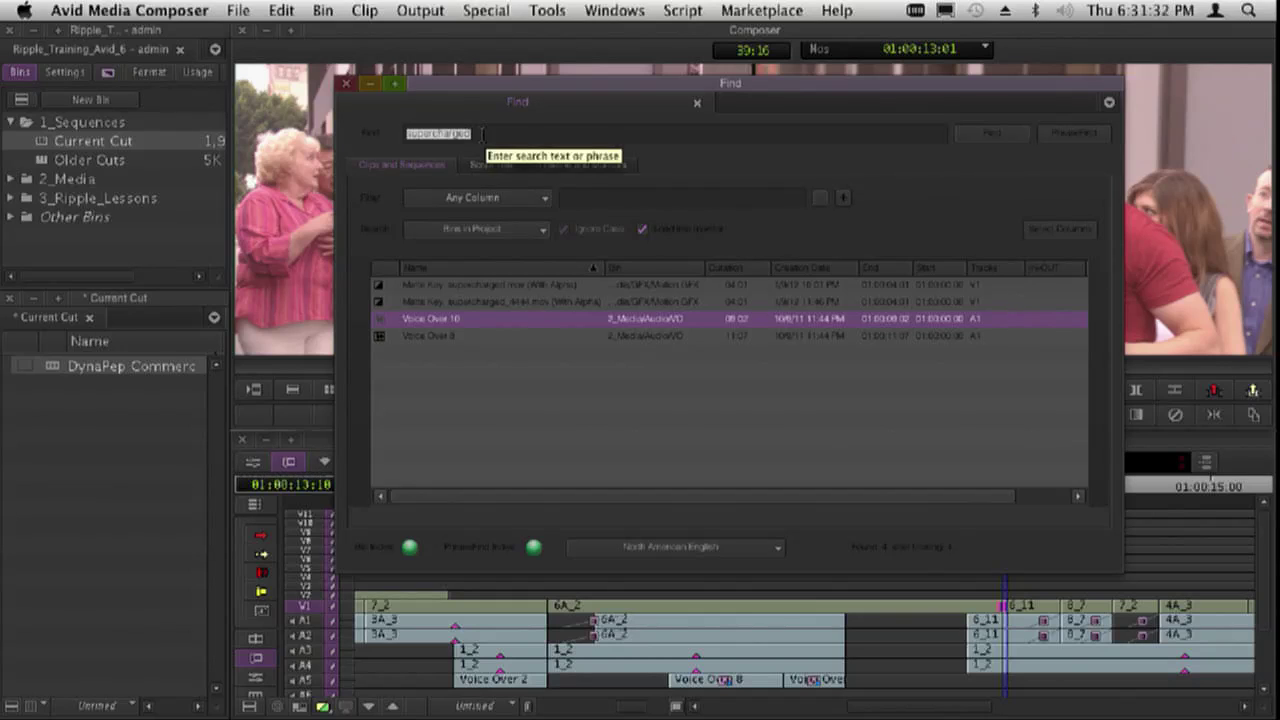
left_click(494, 132)
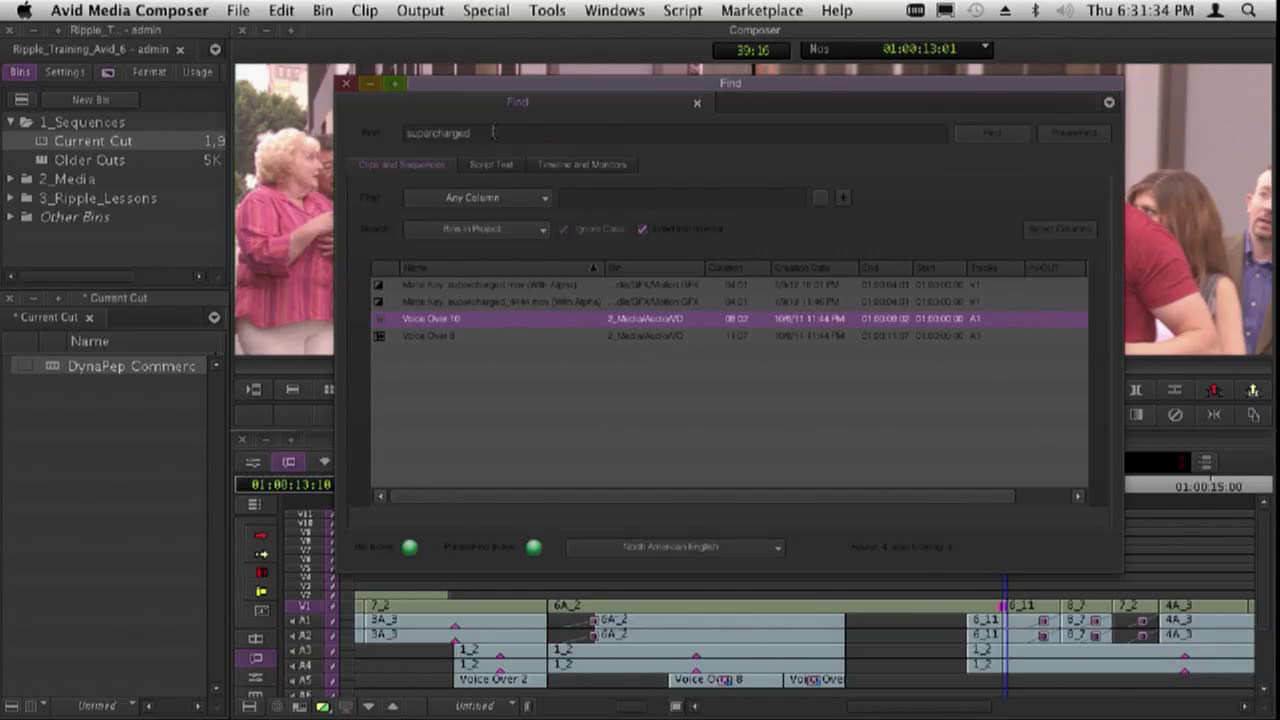
key("Return")
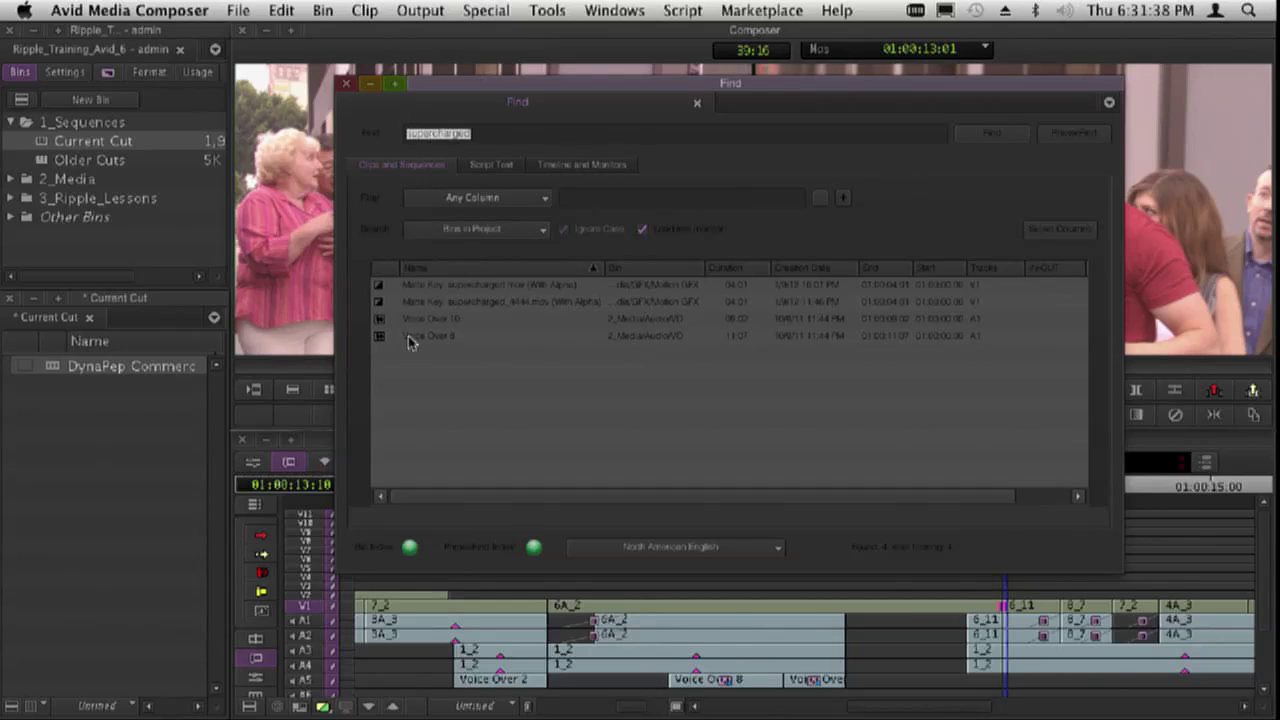
double_click(383, 337)
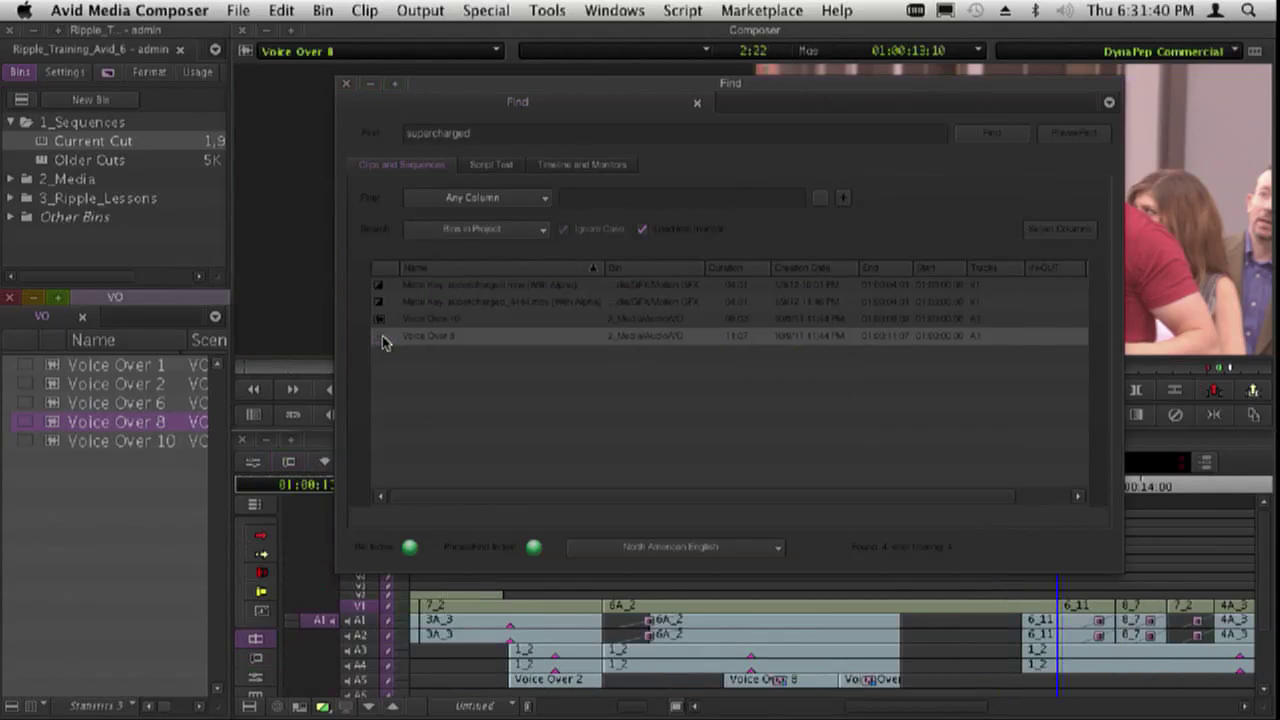
- Bring the source monitor forward and play a short section of Voice Over 8
left_click(270, 265)
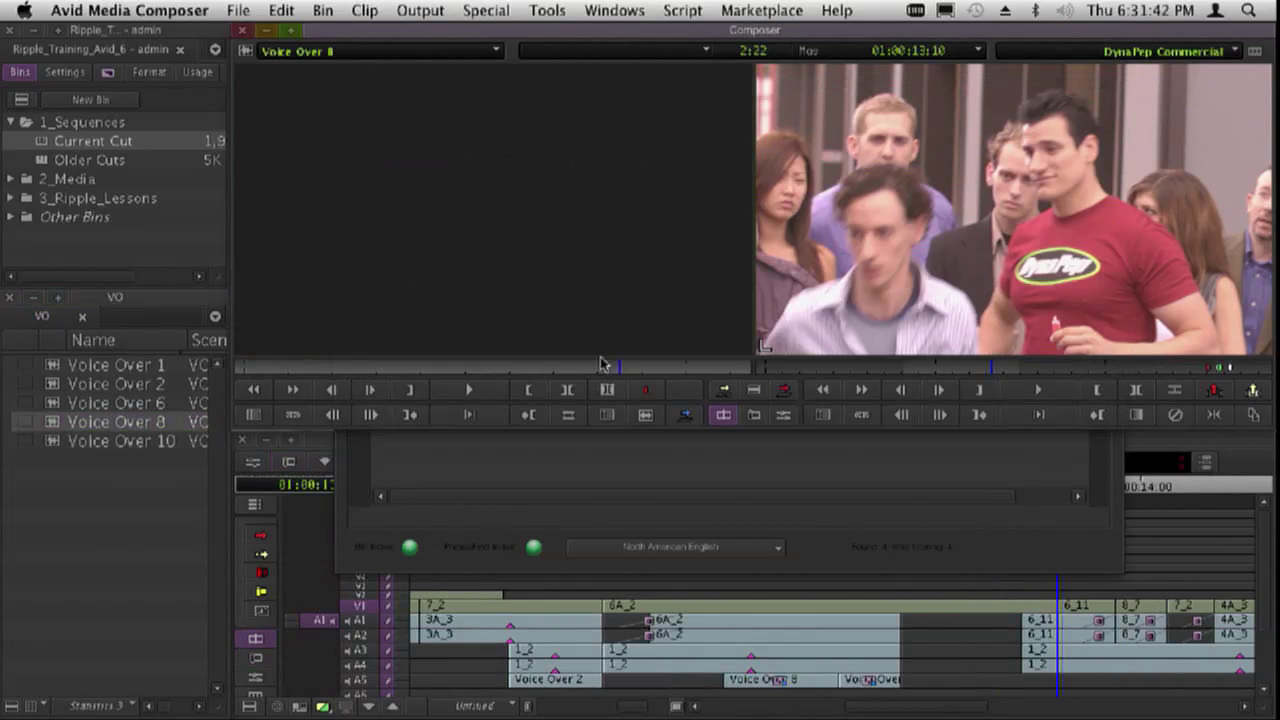
key("space")
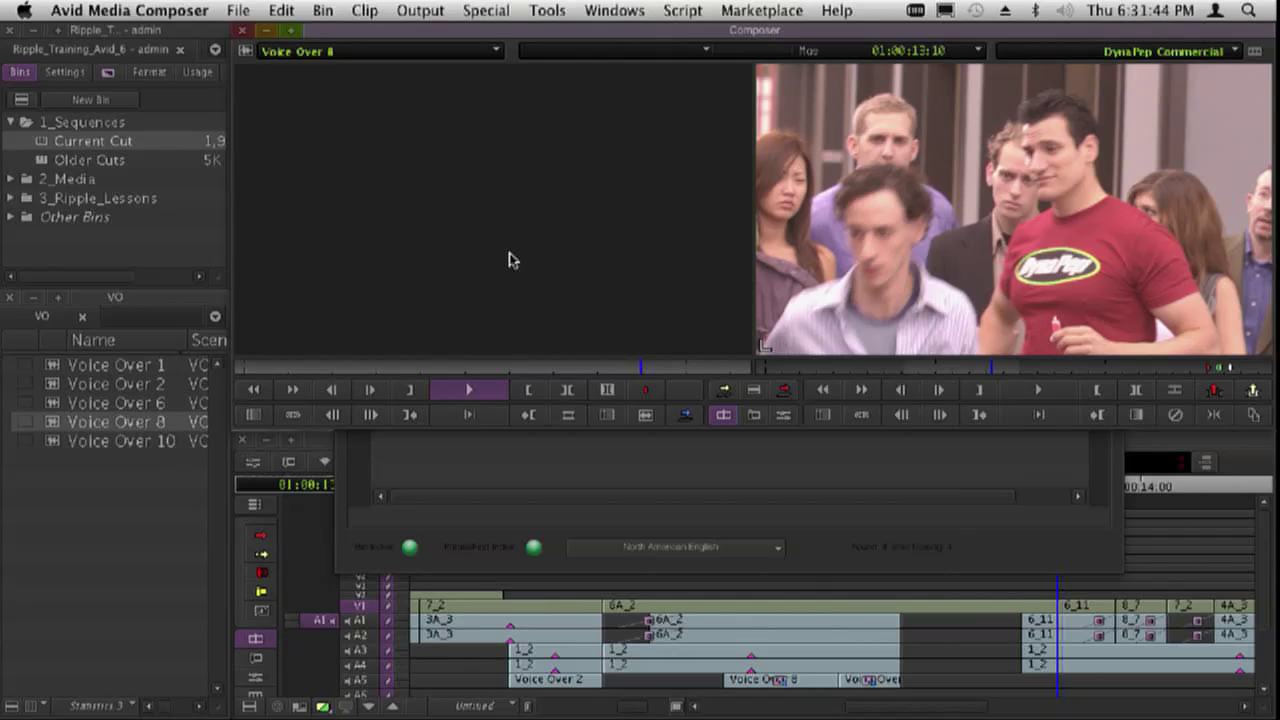
key("space")
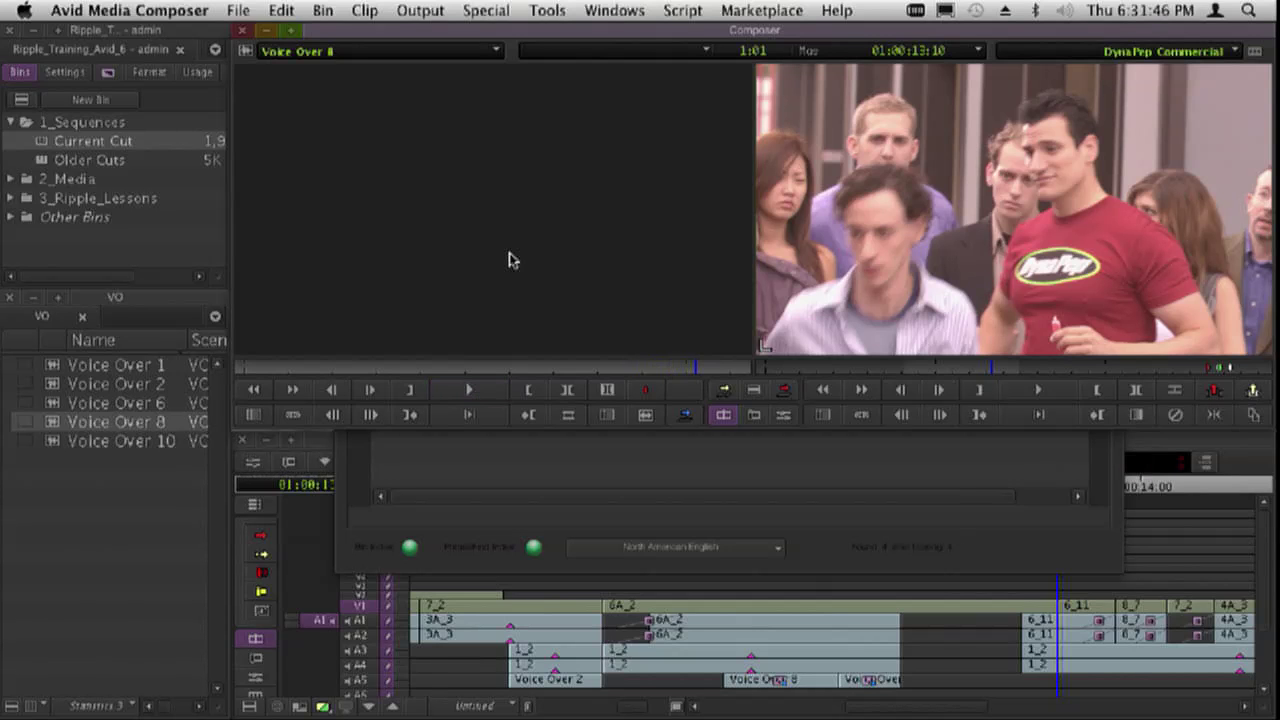
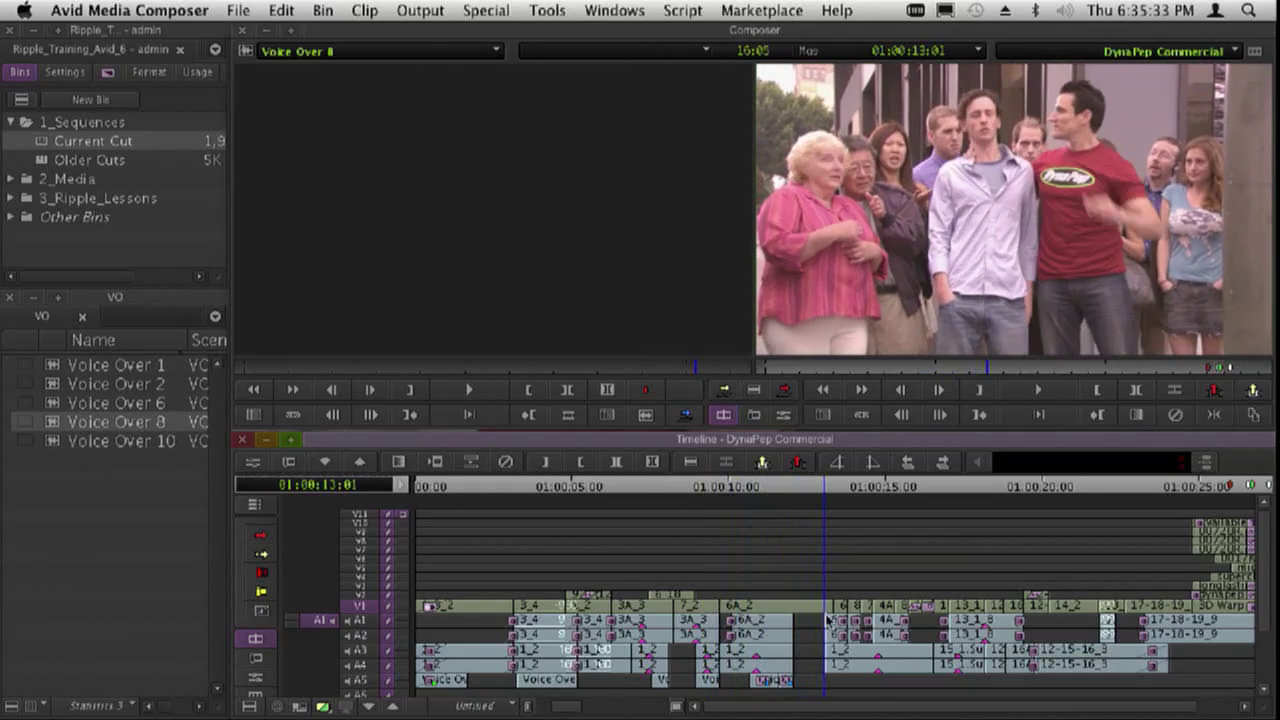
- Park the playhead at 01:00:13:14, match-frame clip 6_11 into the source monitor, and toggle Gang on and off
left_click_drag(826, 621, 839, 622)
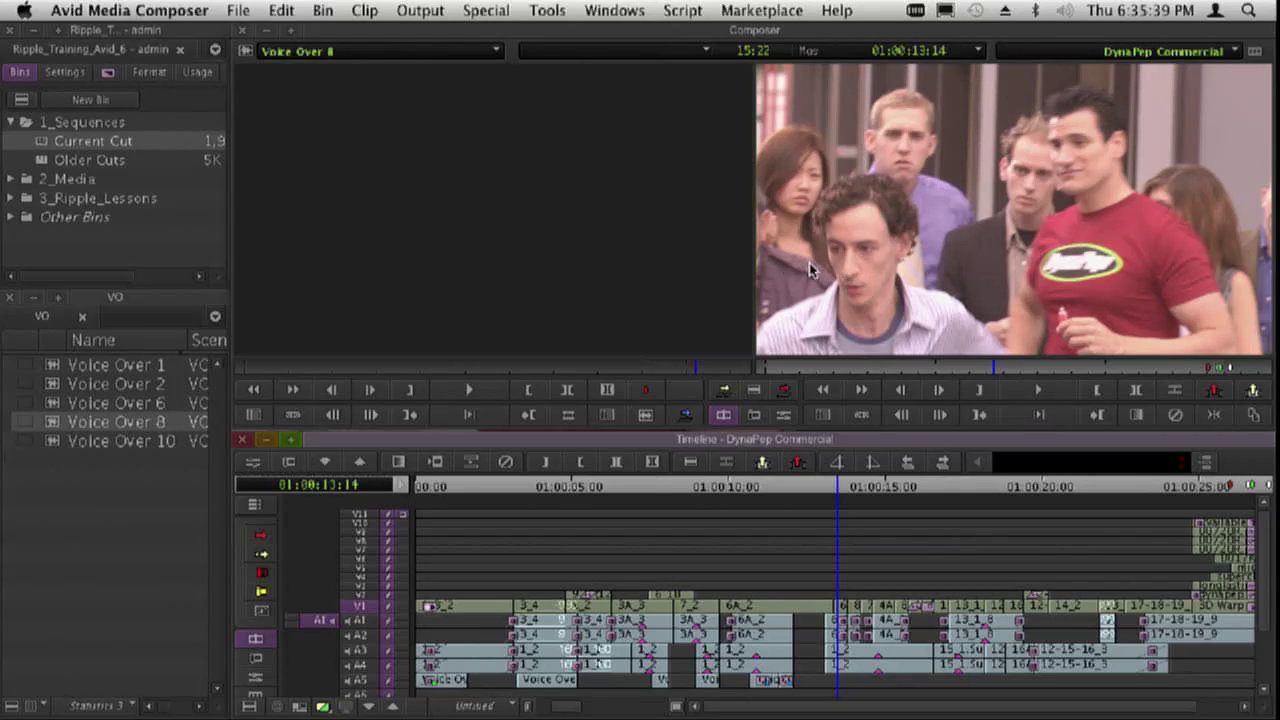
mouse_move(829, 612)
left_mouse_down()
mouse_move(797, 617)
mouse_move(839, 617)
left_mouse_up()
key("F8")
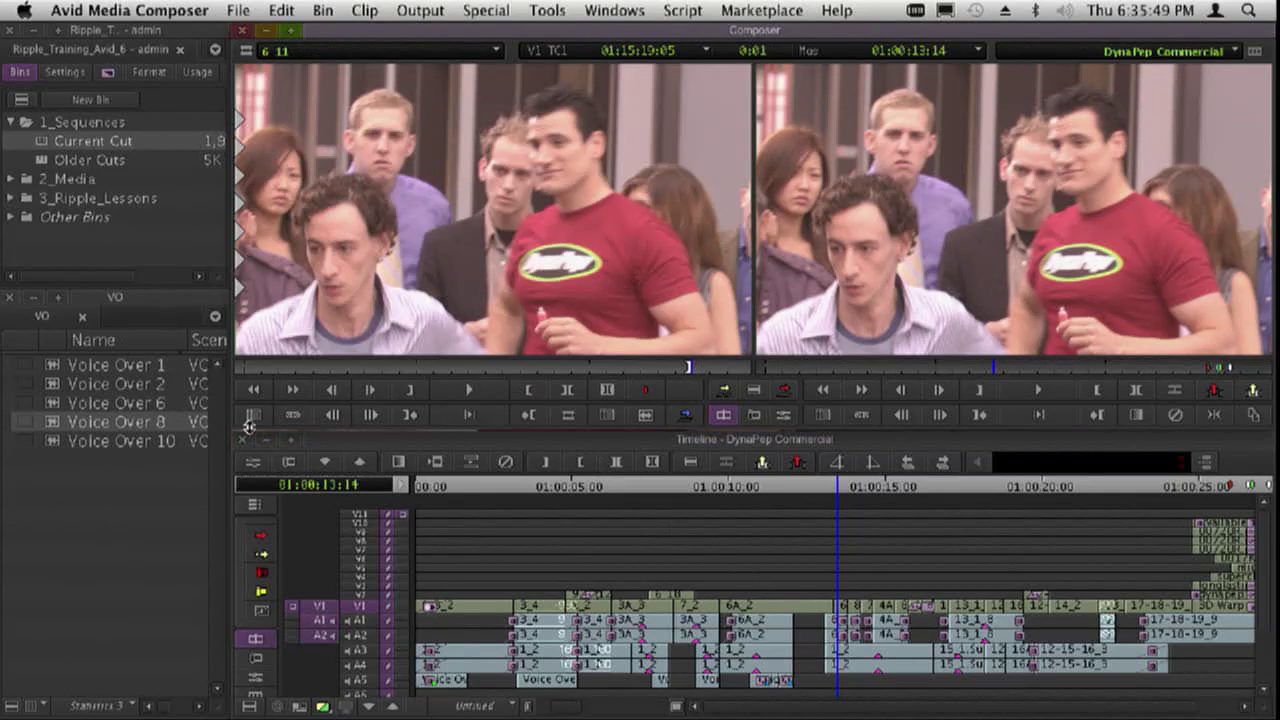
left_click(292, 415)
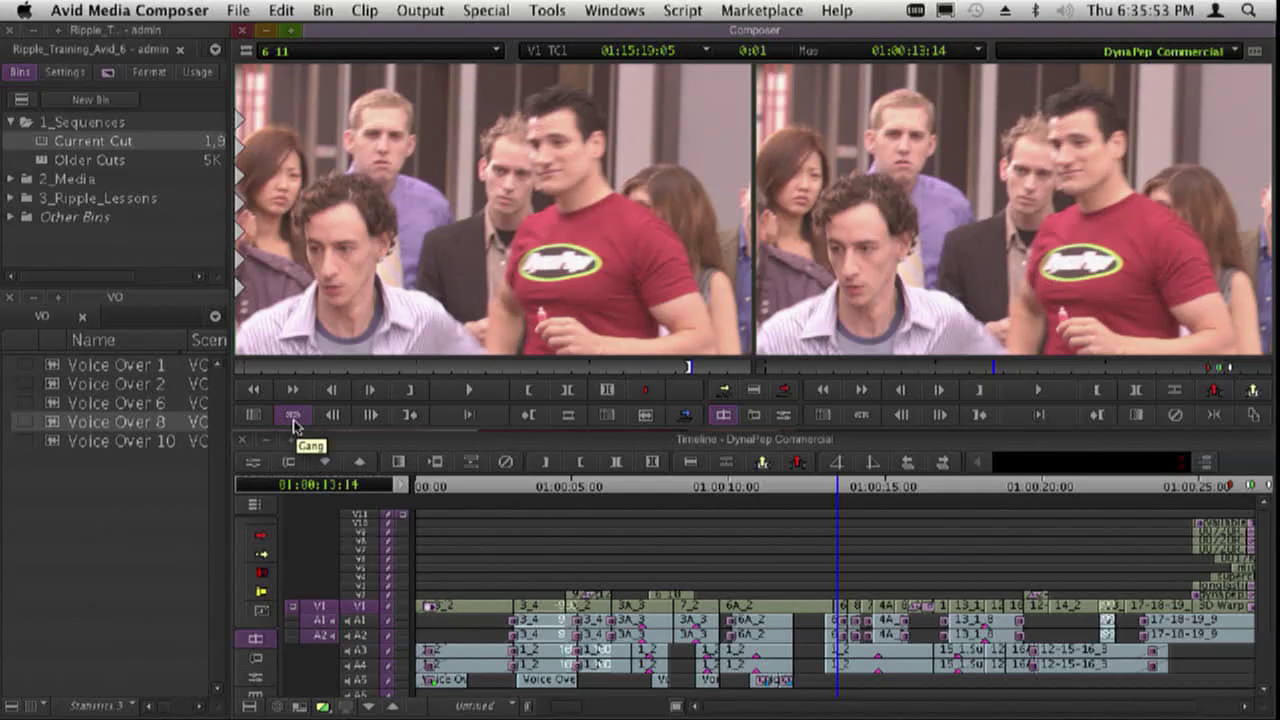
left_click(292, 415)
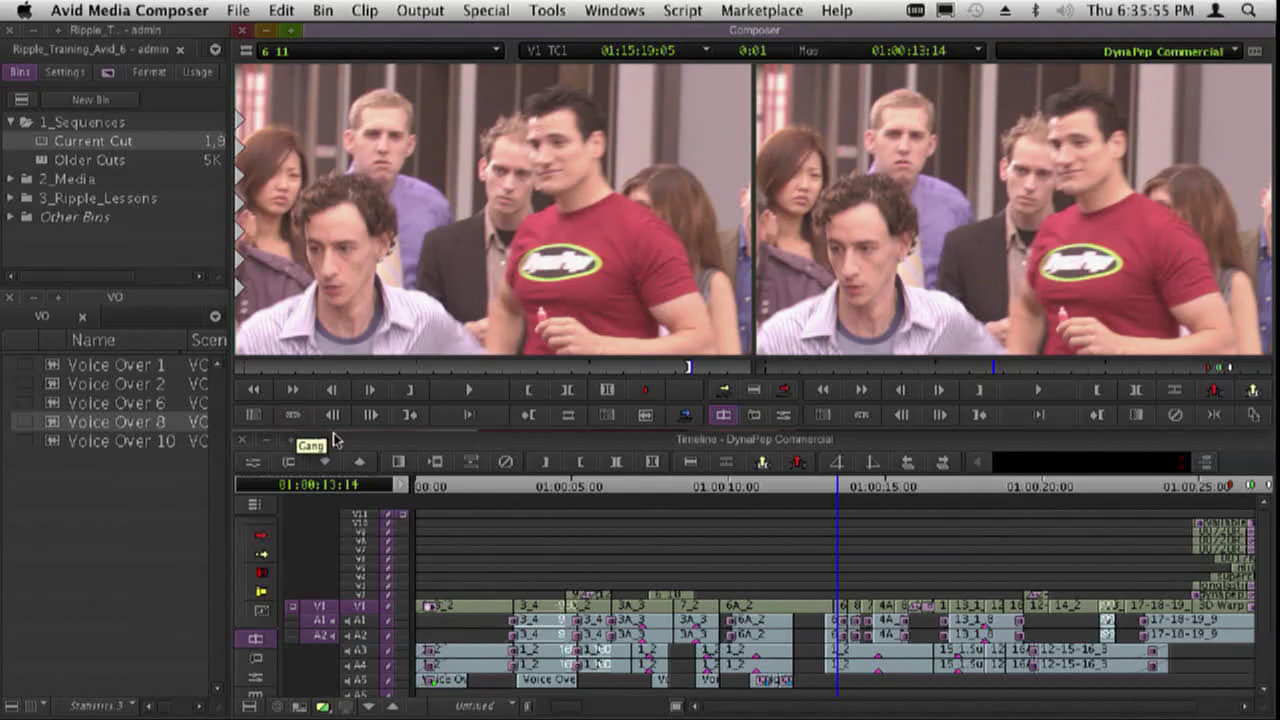
- Park the playhead at 01:00:13:10 on the start of 6_11 on V1 and match-frame the clip into the source monitor
key("super+bracketright")
key("super+bracketright")
key("super+bracketright")
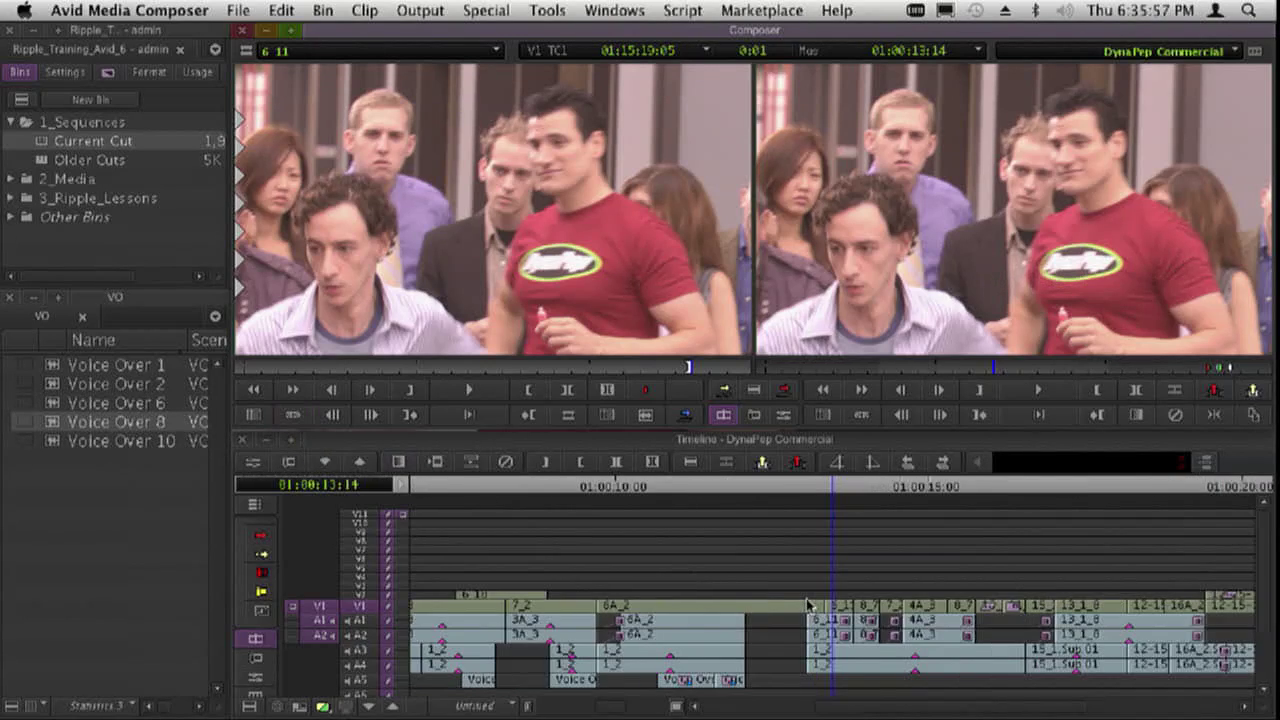
left_click(843, 461)
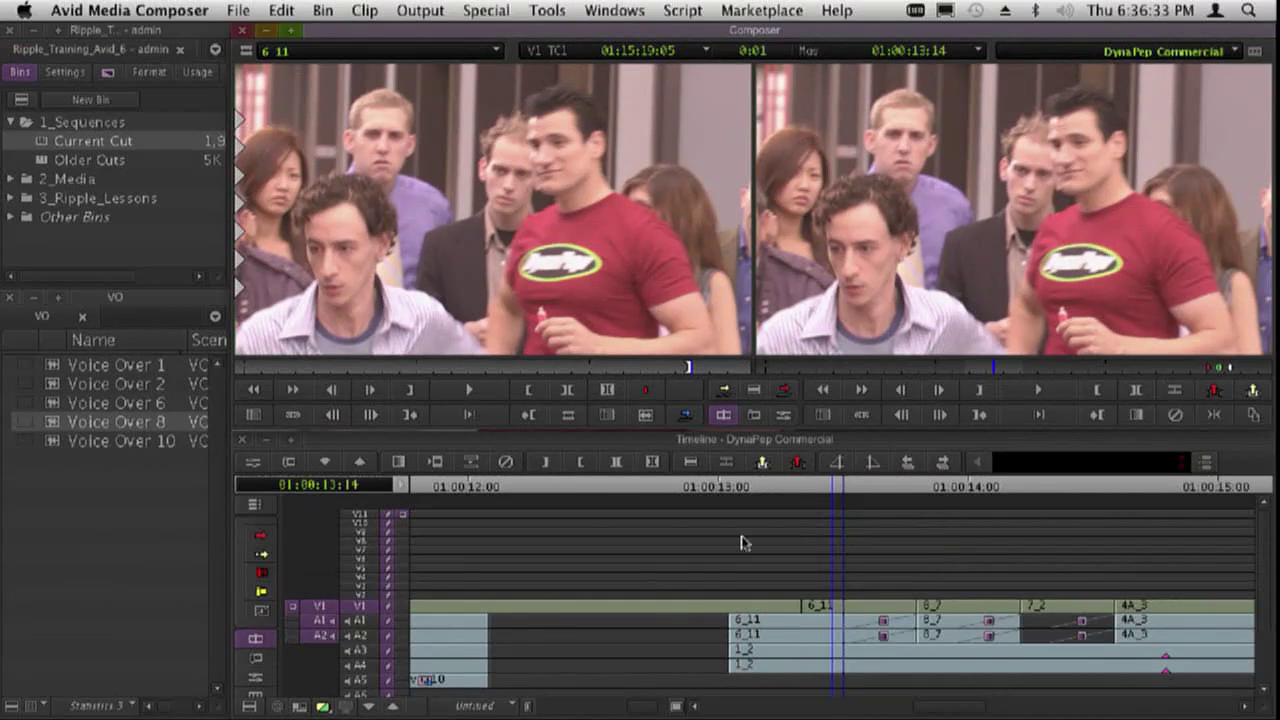
left_click(812, 543)
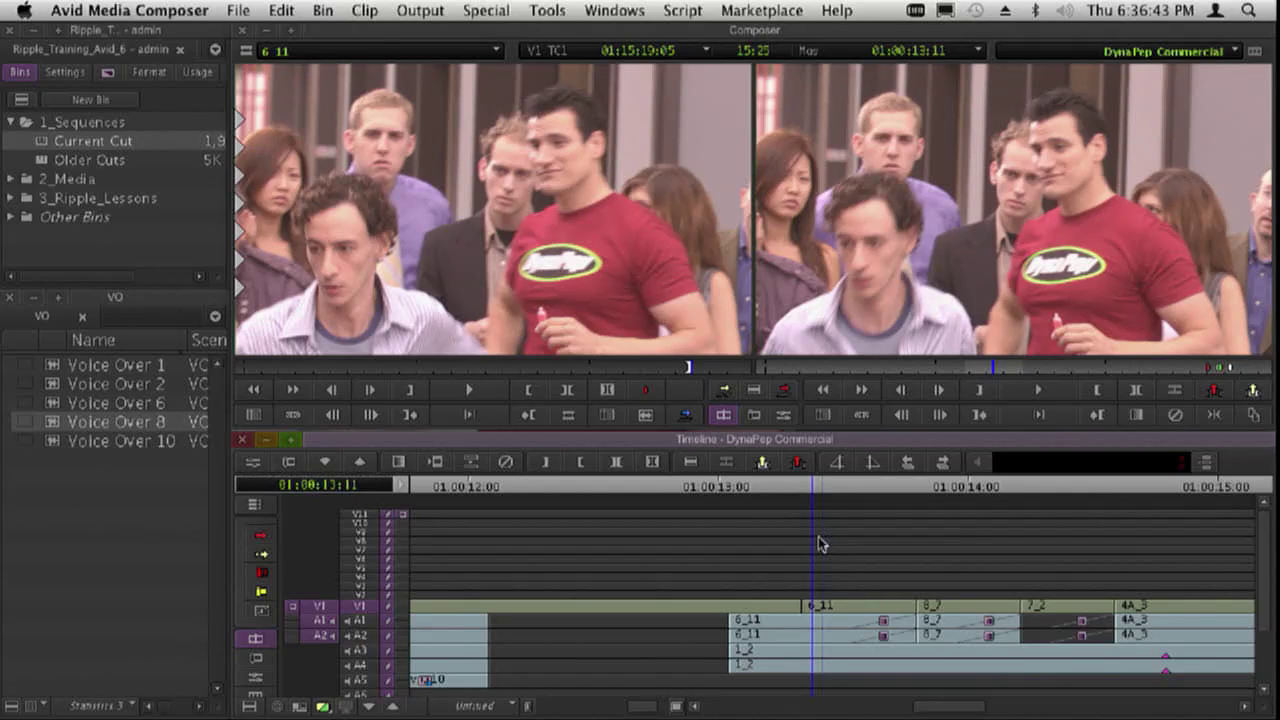
mouse_move(812, 539)
left_mouse_down()
mouse_move(737, 532)
mouse_move(828, 547)
left_mouse_up()
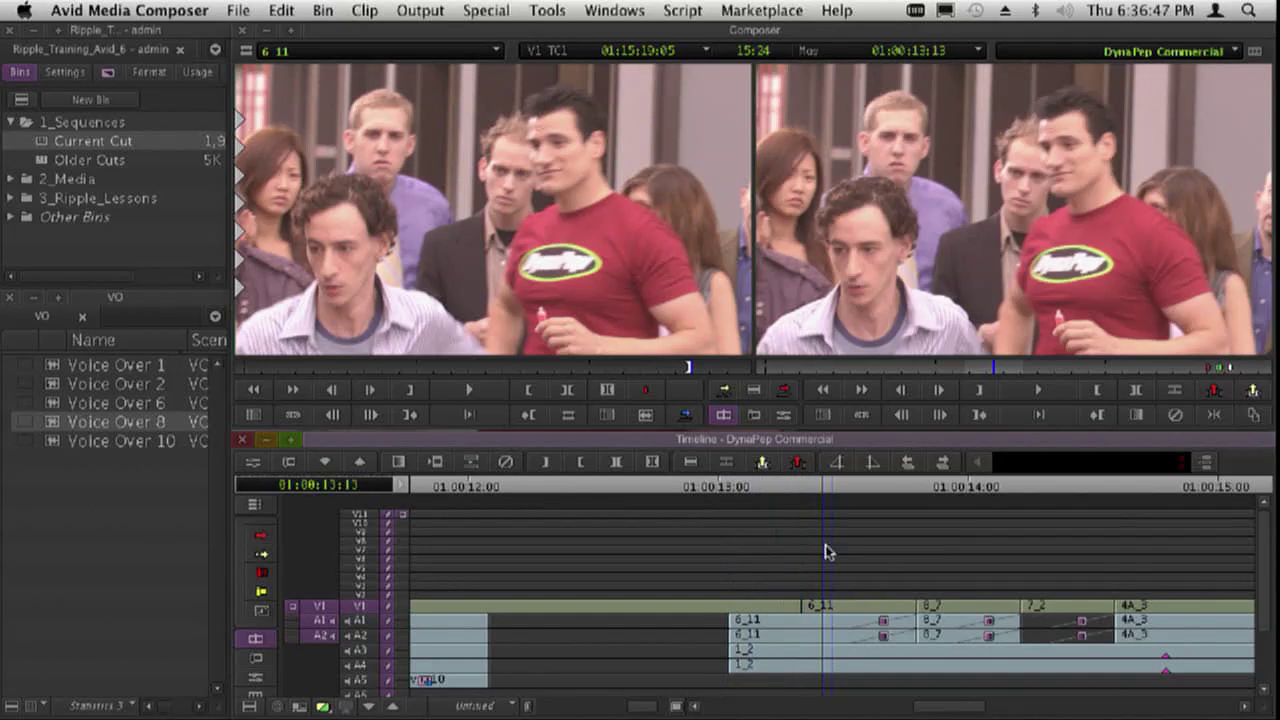
left_click_drag(826, 550, 814, 563)
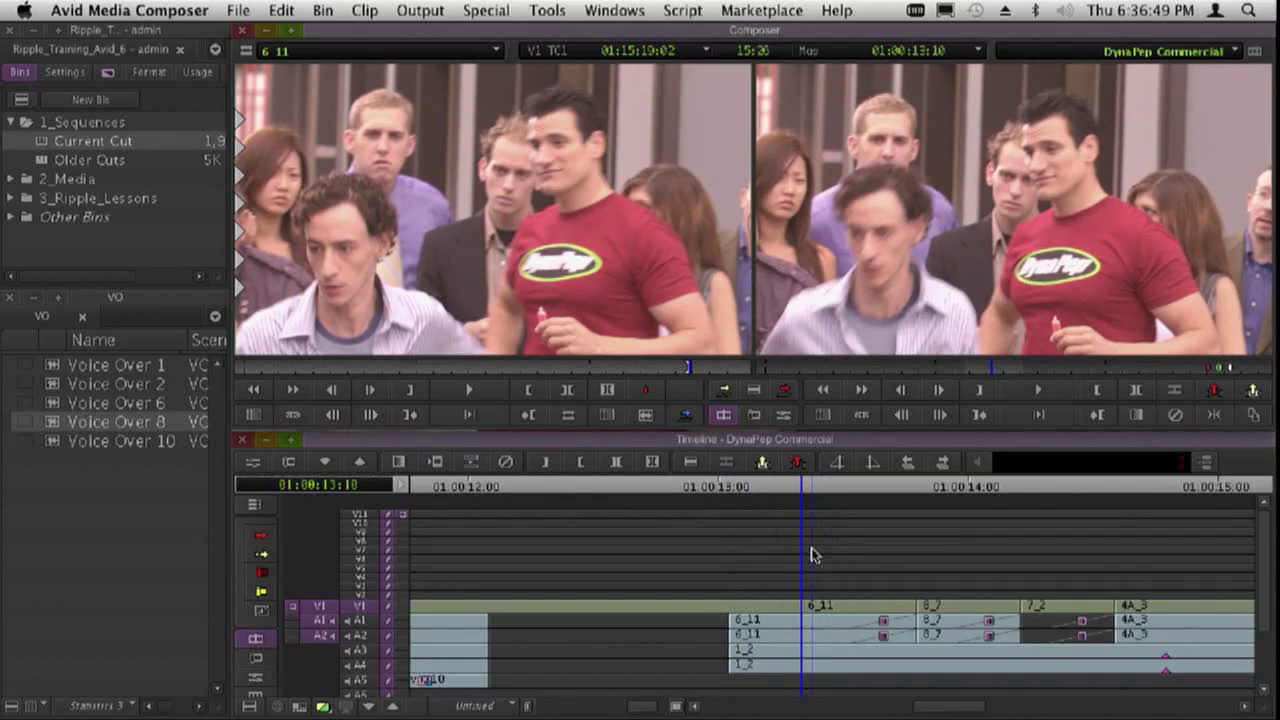
key("super+bracketright")
key("super+bracketright")
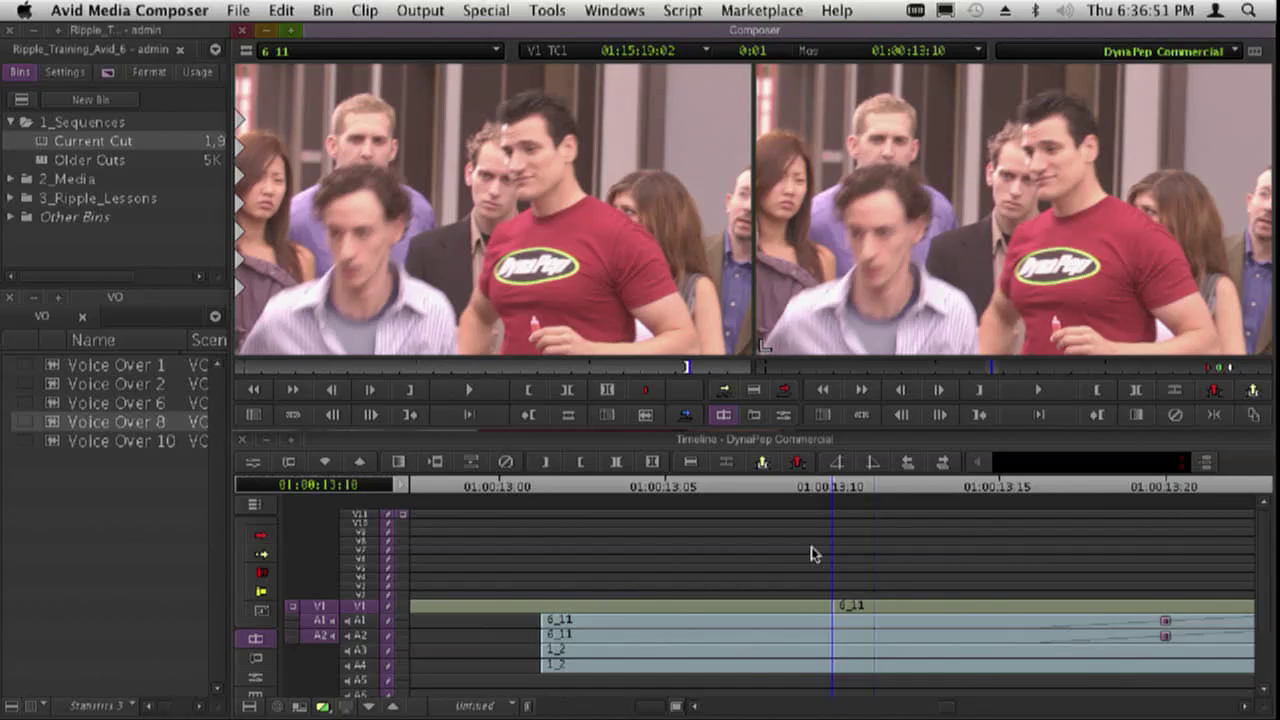
- Park the playhead at 01:00:13:15 within clip 6_11 and match-frame that frame into the source monitor
key("super+bracketleft")
key("super+bracketleft")
key("super+bracketleft")
key("super+bracketleft")
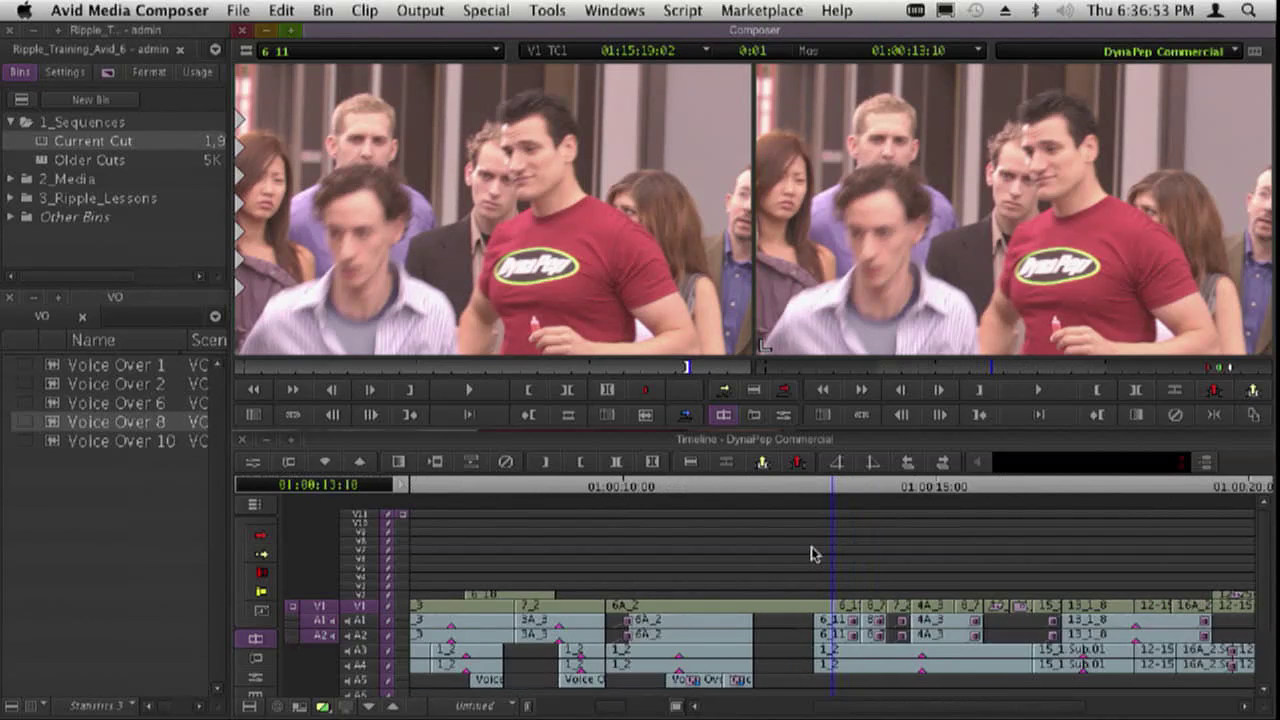
key("super+bracketright")
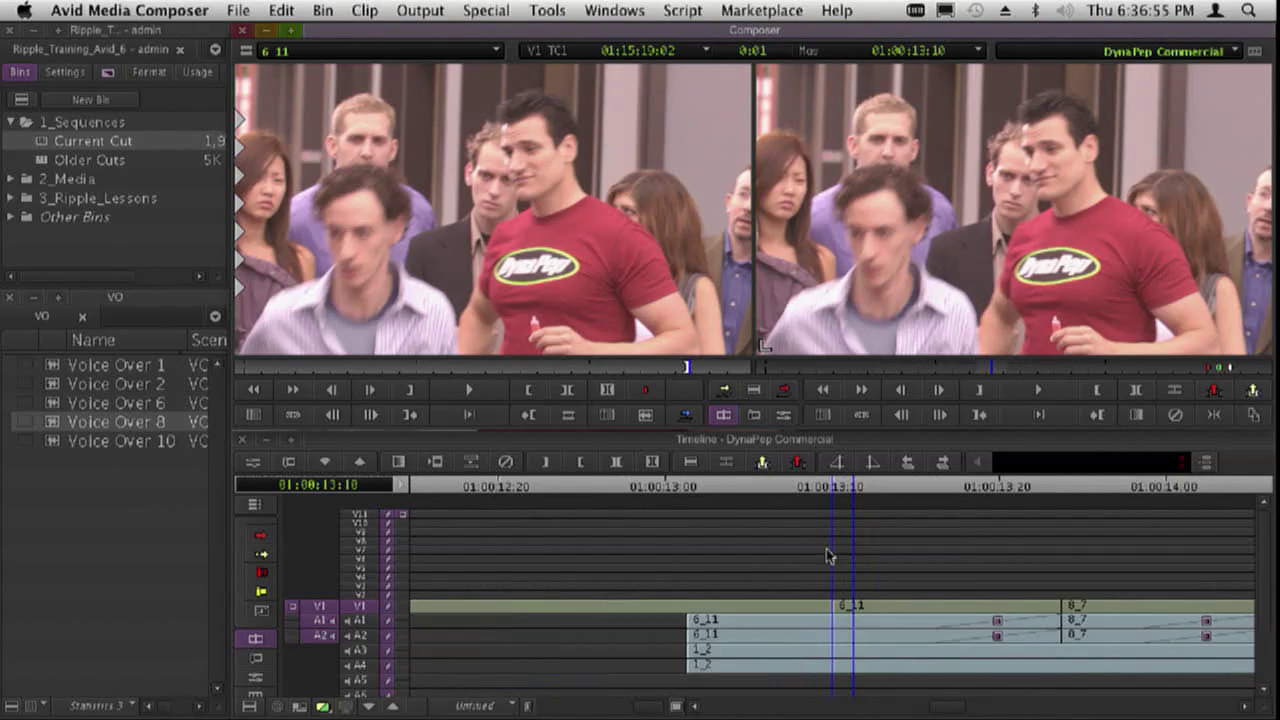
left_click(851, 499)
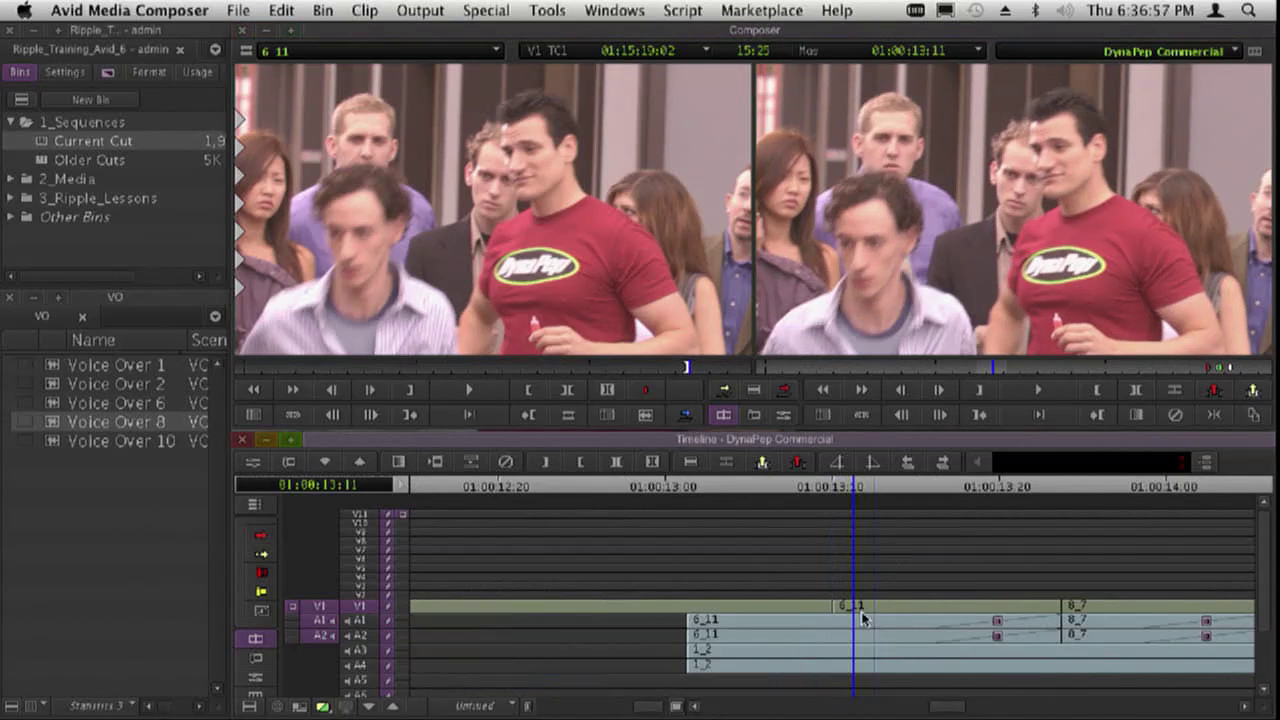
left_click(915, 498)
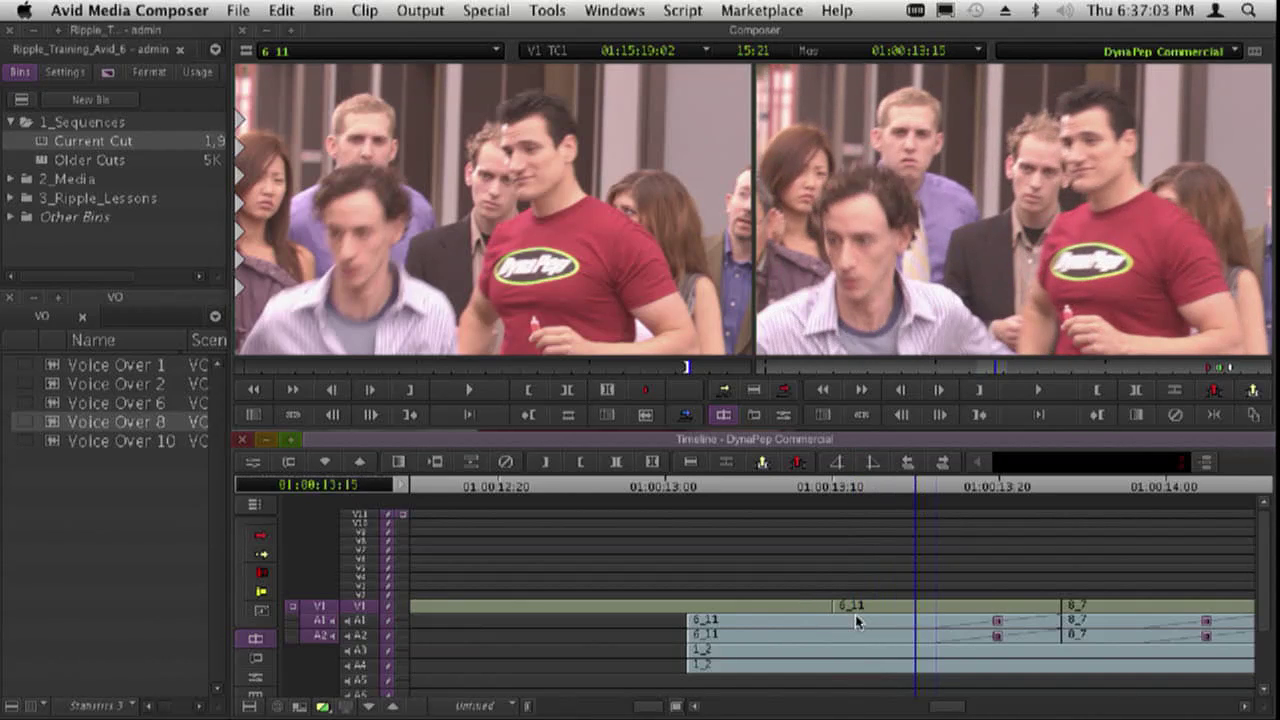
key("l")
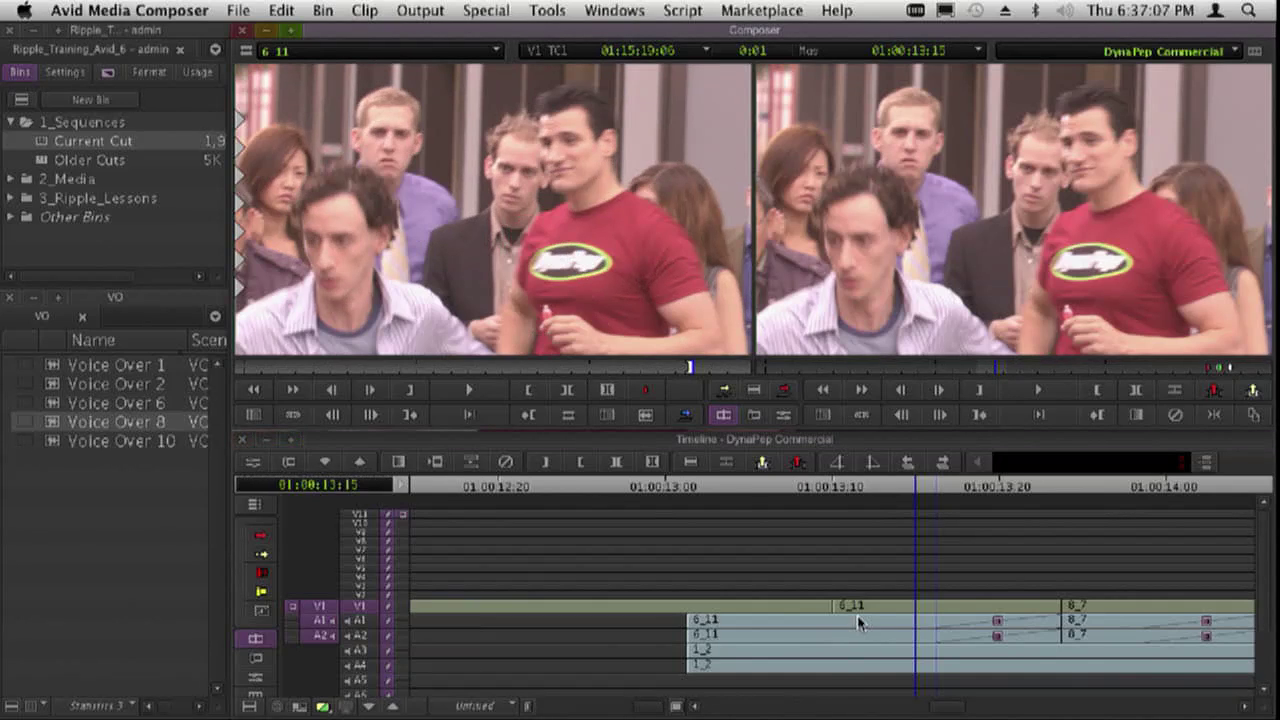
key("super+bracketleft")
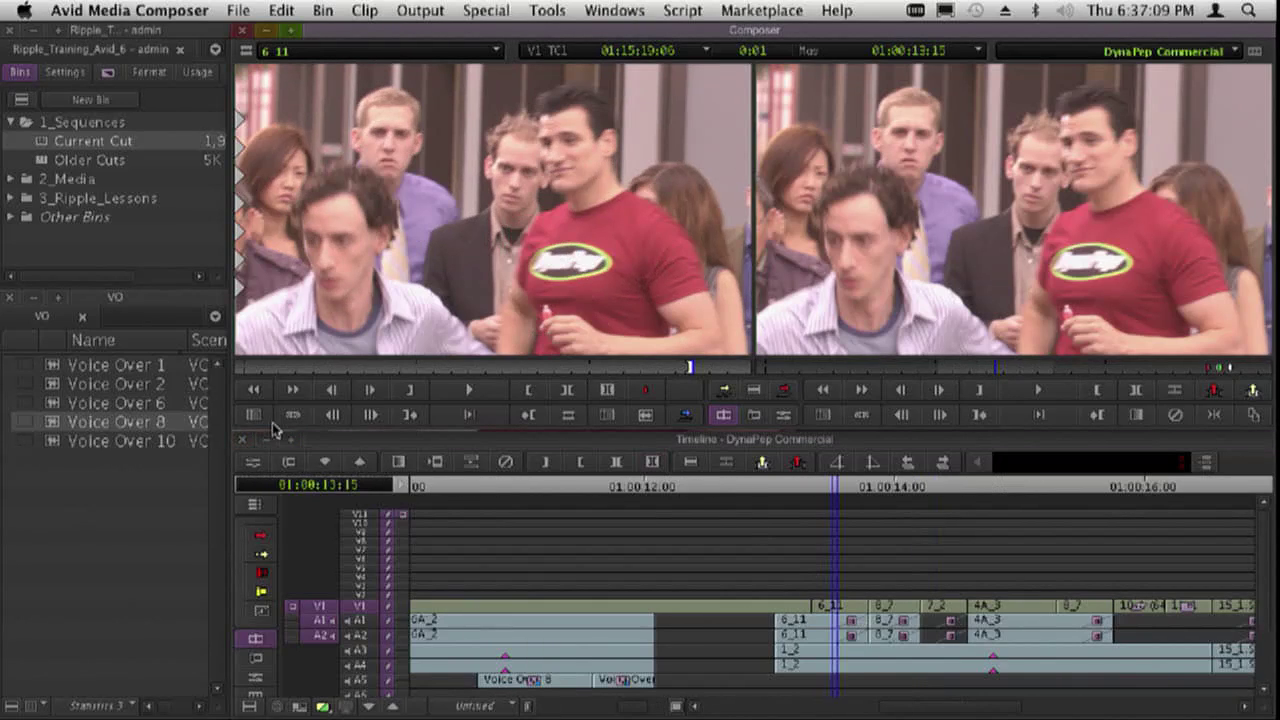
- Gang the monitors, mark an In point on source clip 6_11 at sequence time 01:00:12:05, and play to 01:00:12:26
left_click(281, 418)
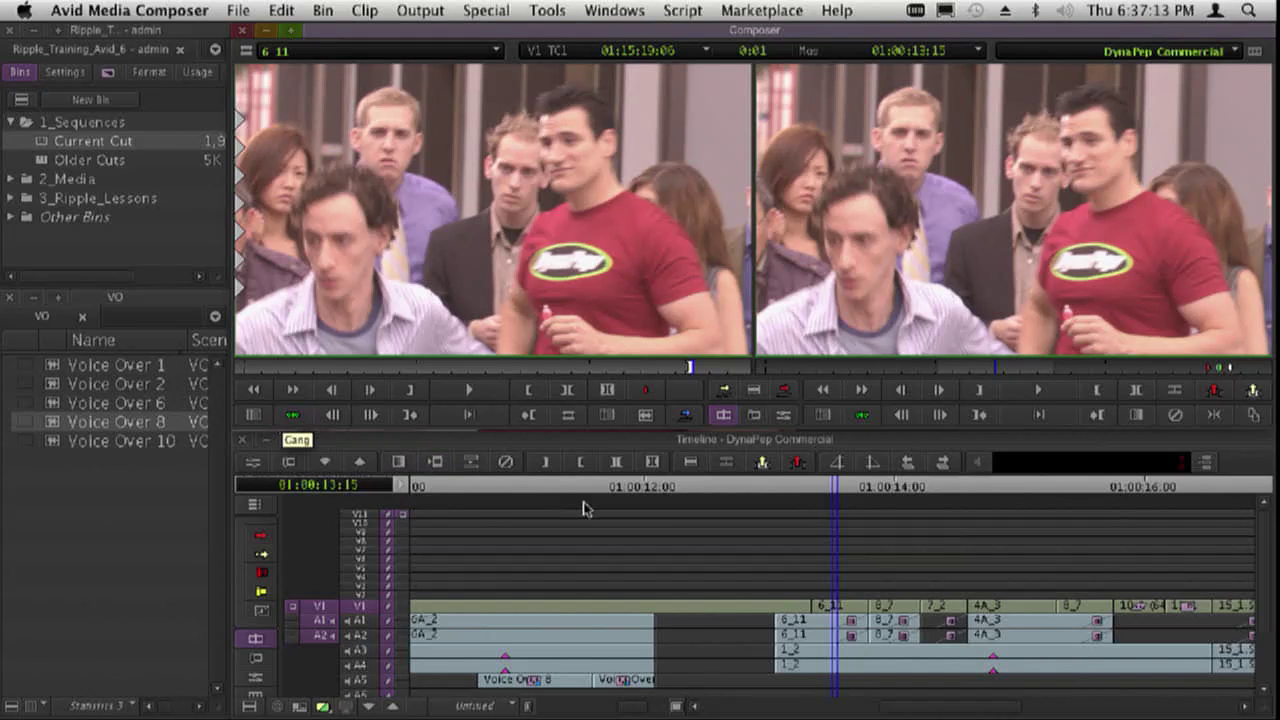
left_click(712, 610)
left_click_drag(705, 612, 667, 612)
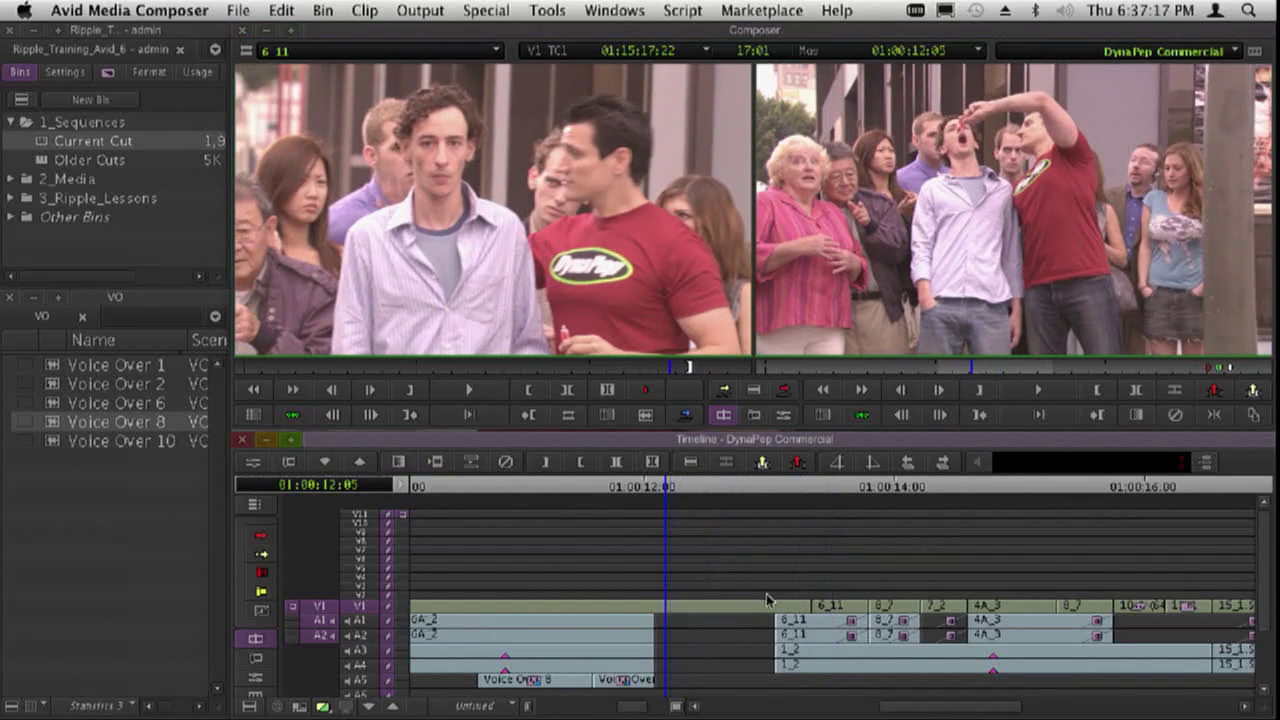
left_click(463, 226)
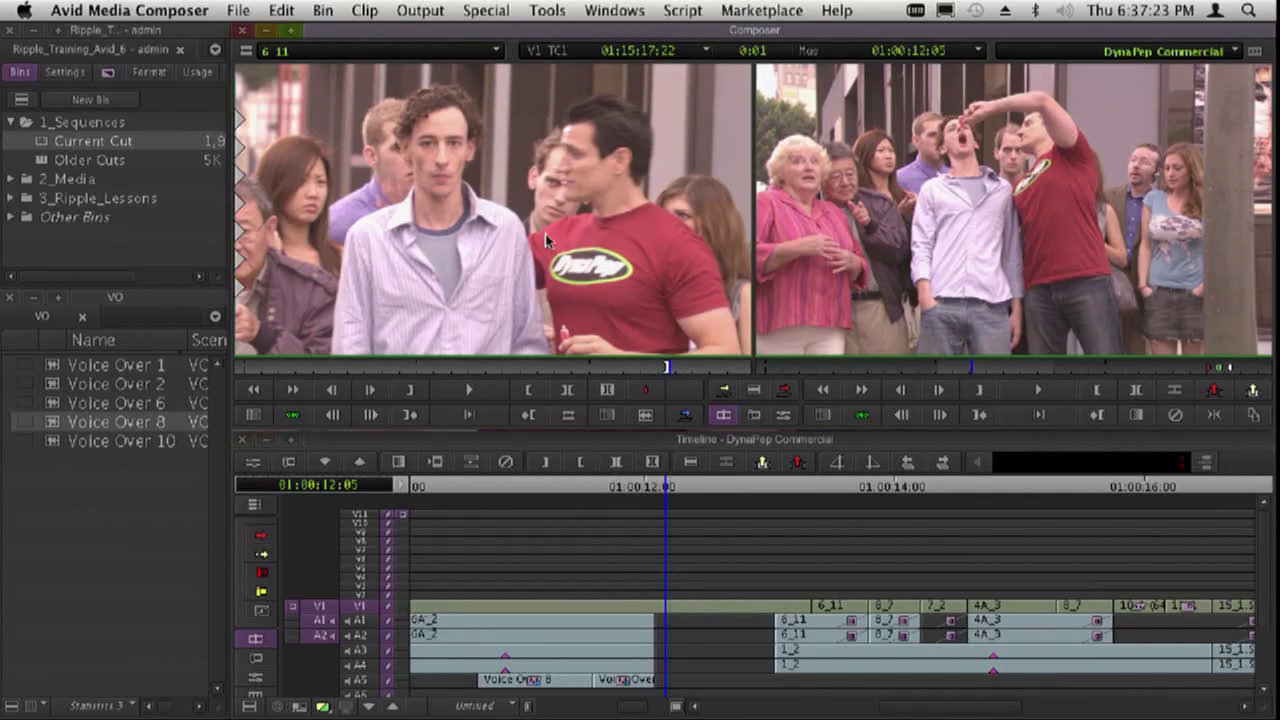
key("space")
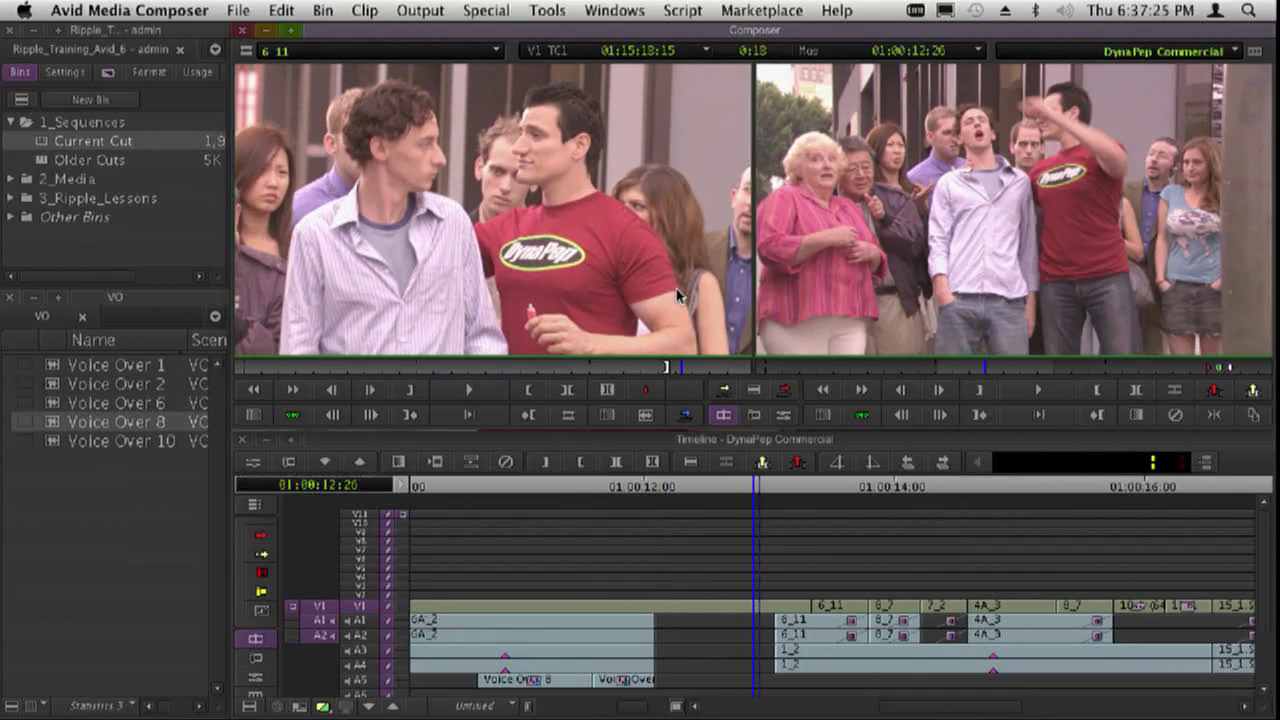
- Patch the source video to V2, overwrite the marked section of 6_11 into the sequence at 01:00:12:26, and play the result
left_click_drag(358, 604, 362, 596)
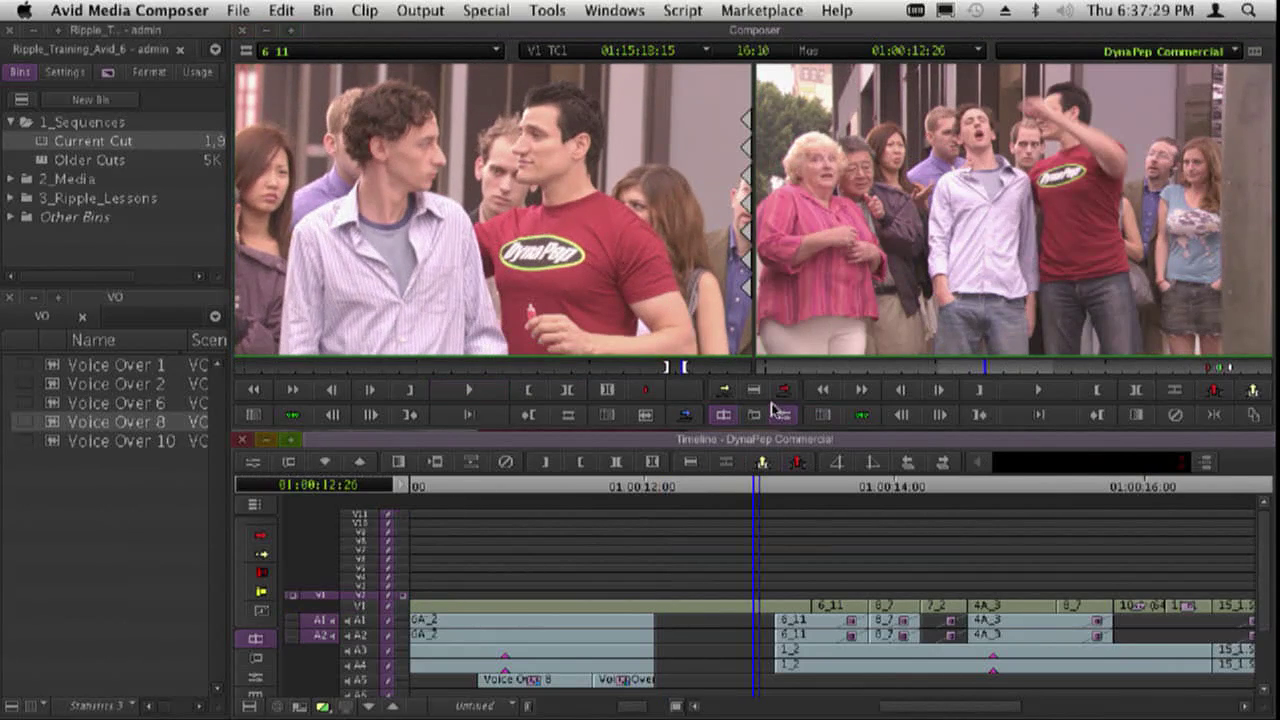
left_click(778, 412)
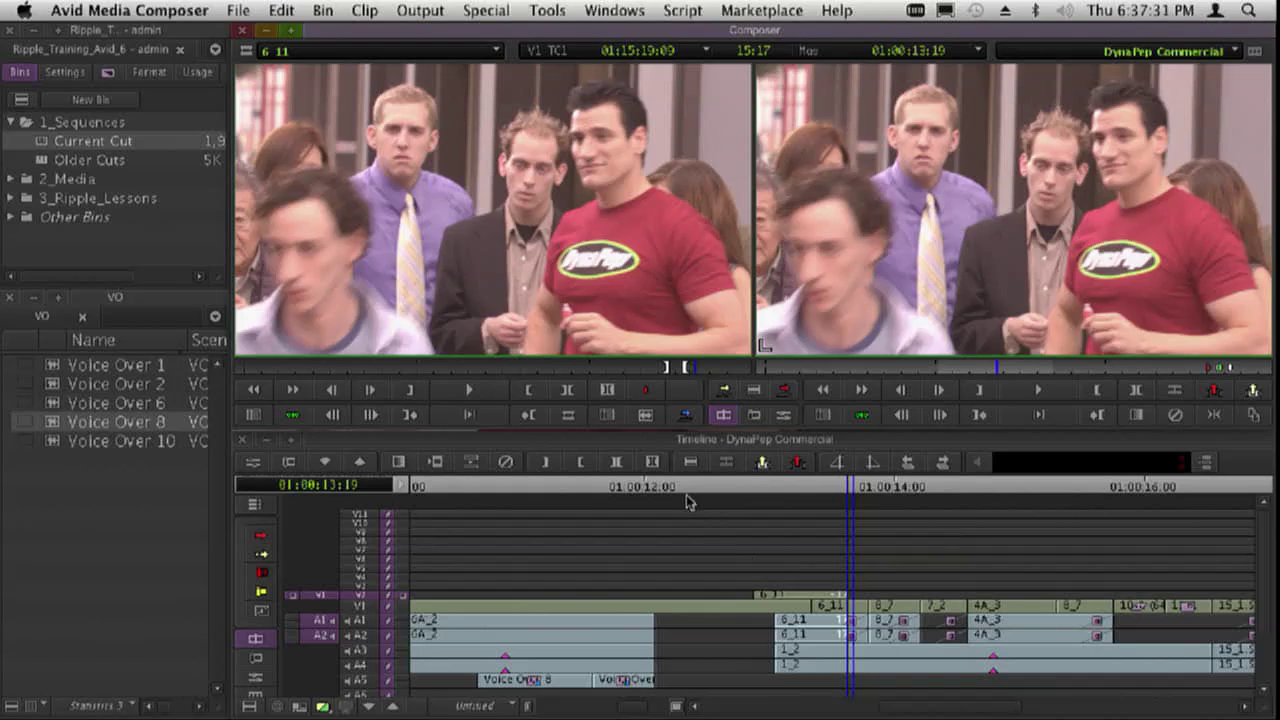
left_click(678, 488)
key("space")
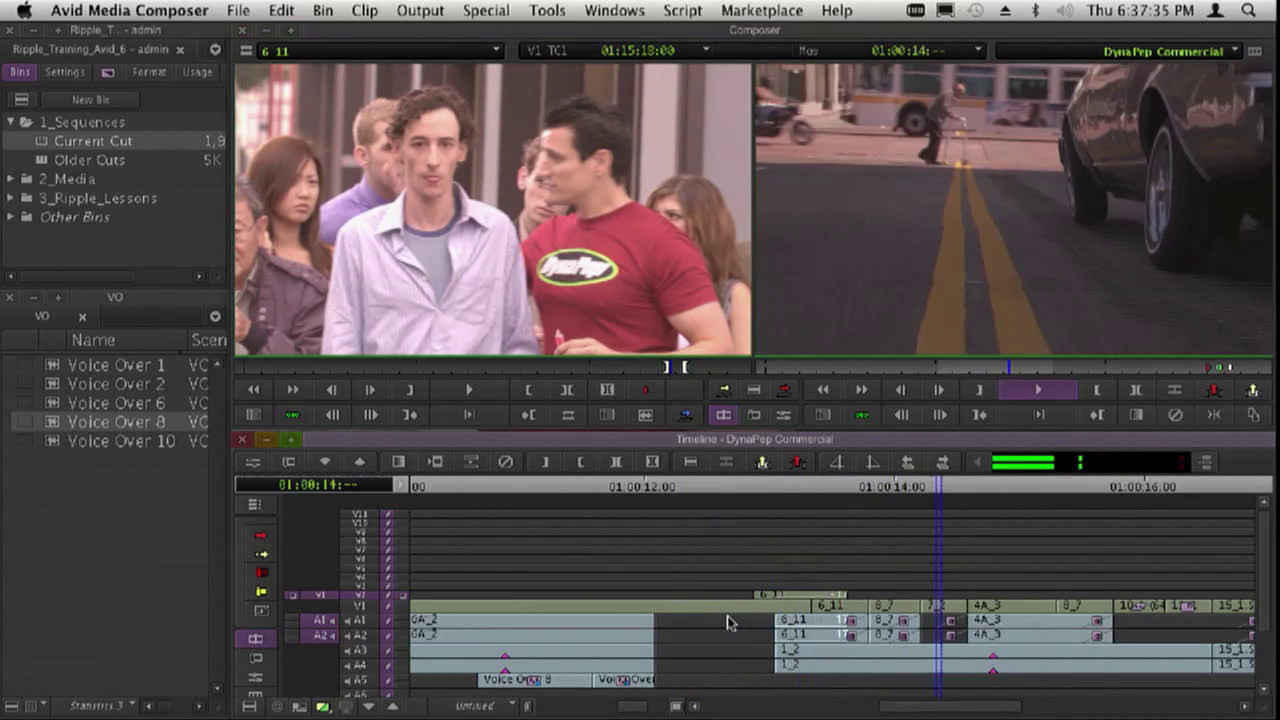
key("space")
- Scrub the ganged clips across the V1 edit, park at 01:00:13:09, and match-frame clip 6A_2 into the source monitor
left_click(756, 598)
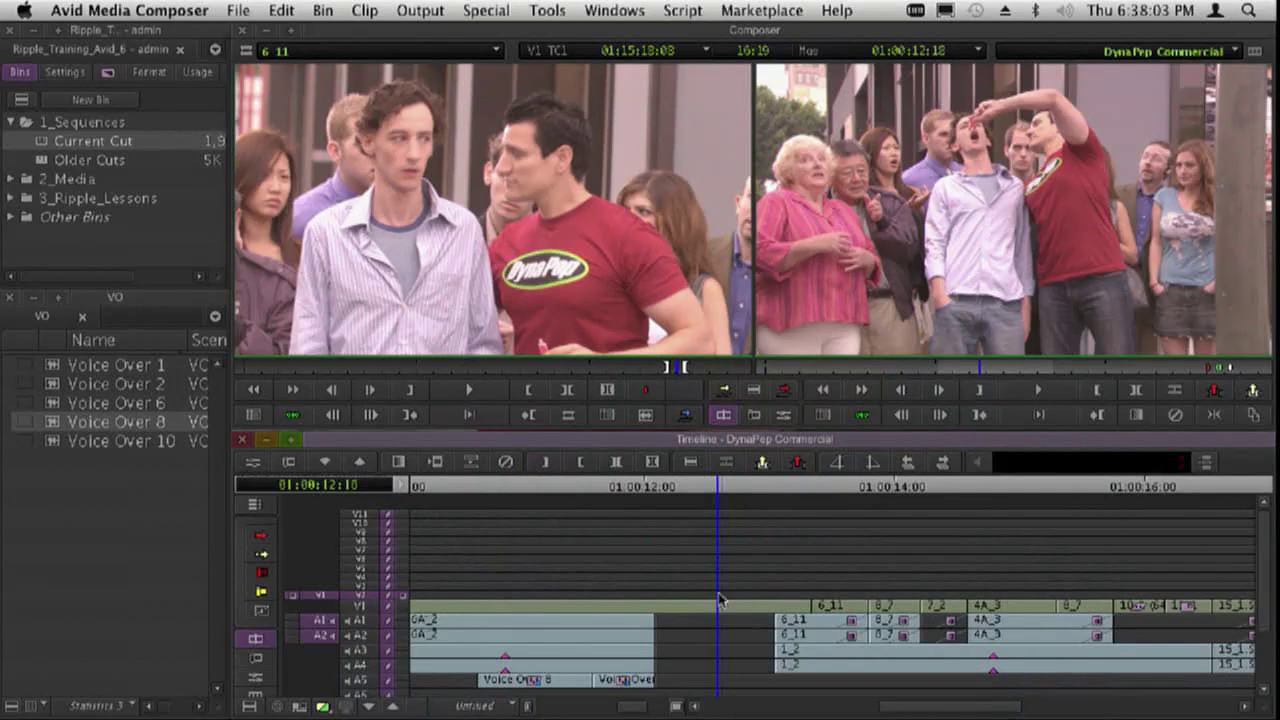
left_click(812, 621)
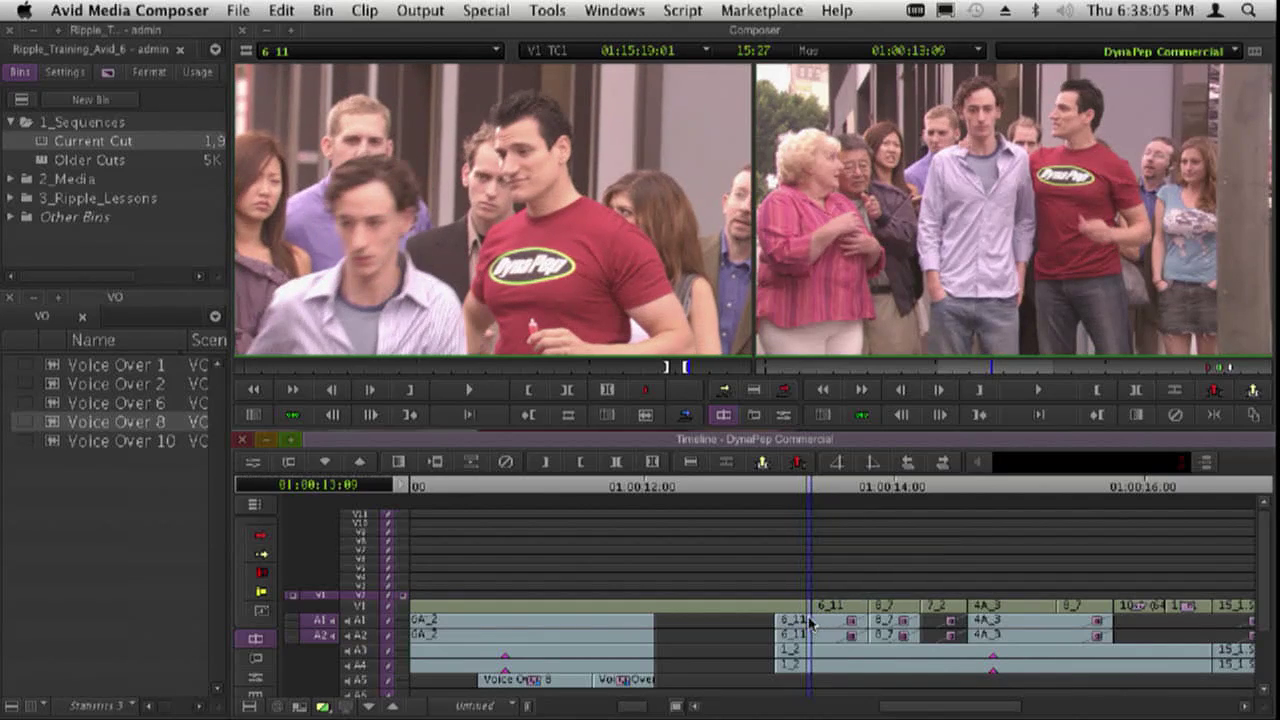
left_click_drag(812, 621, 756, 622)
right_click(697, 613)
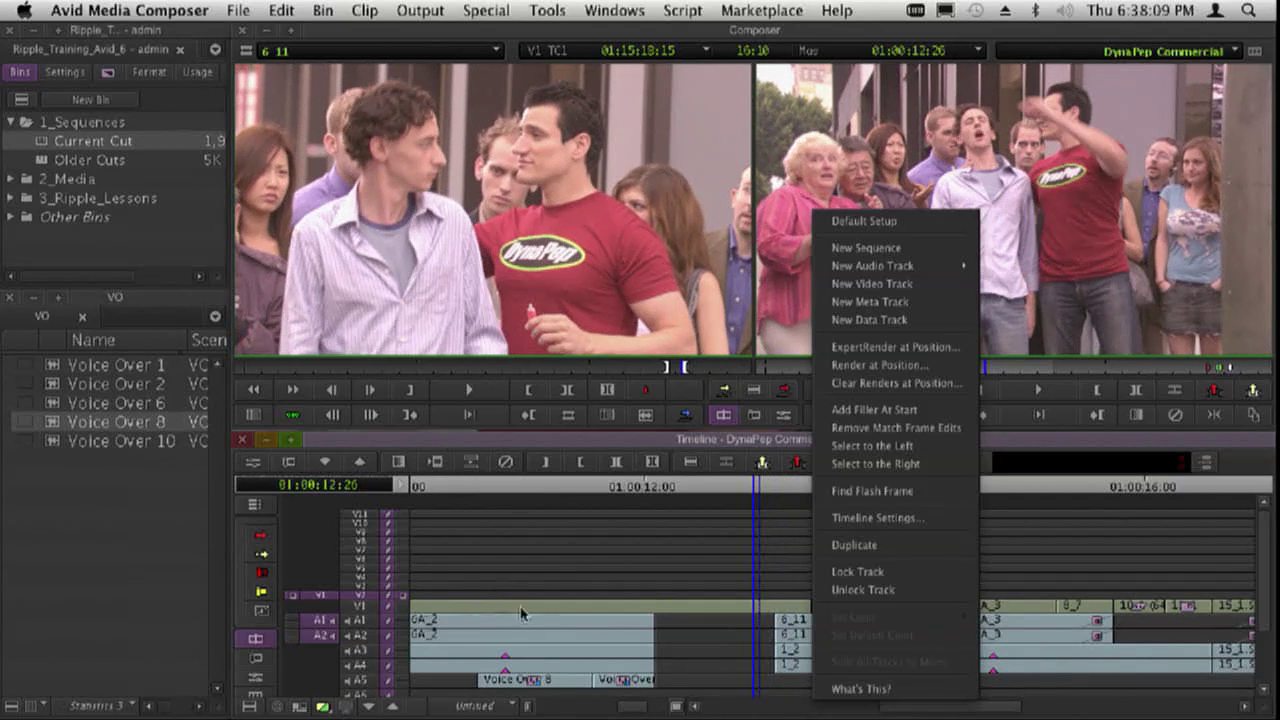
left_click(763, 613)
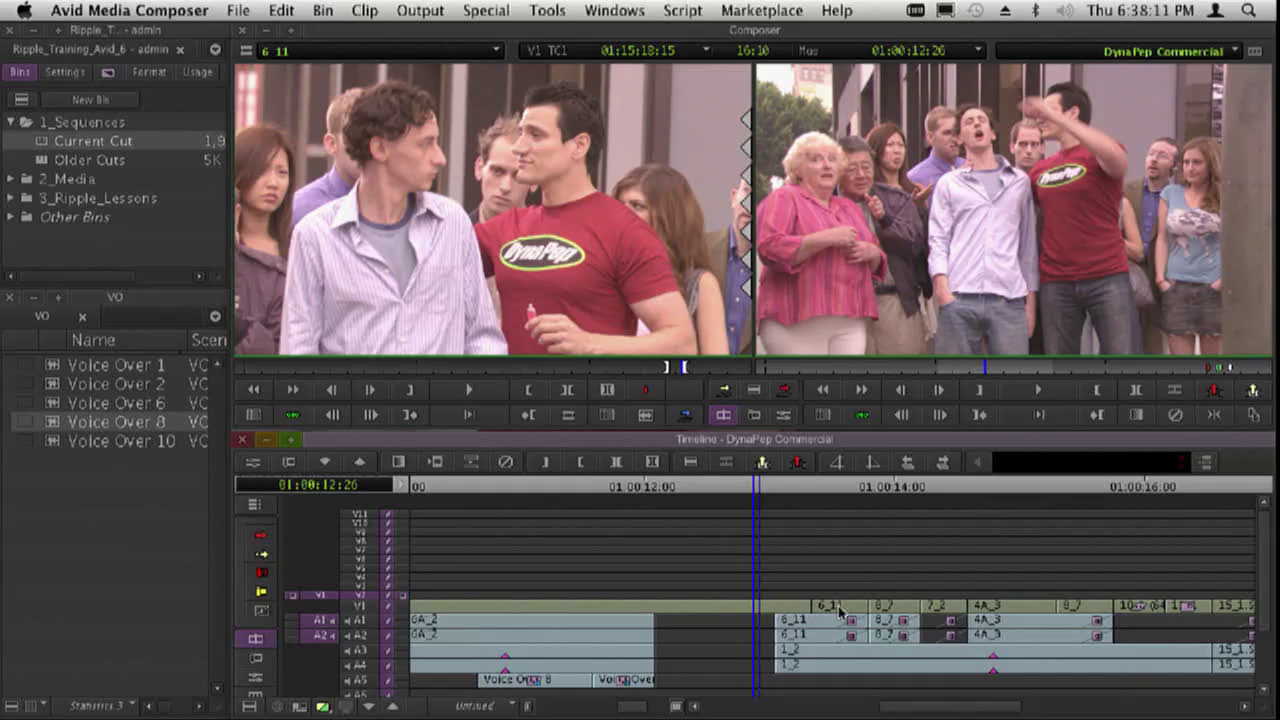
left_click_drag(796, 614, 810, 620)
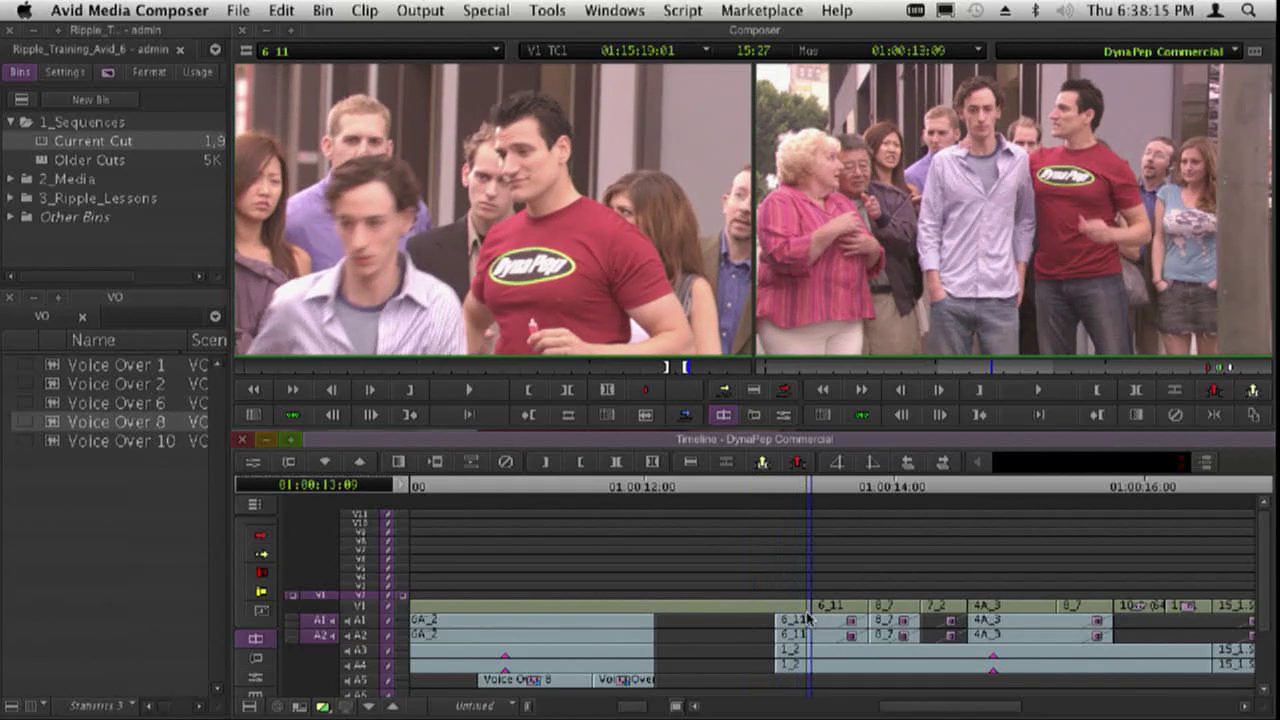
left_click(808, 618)
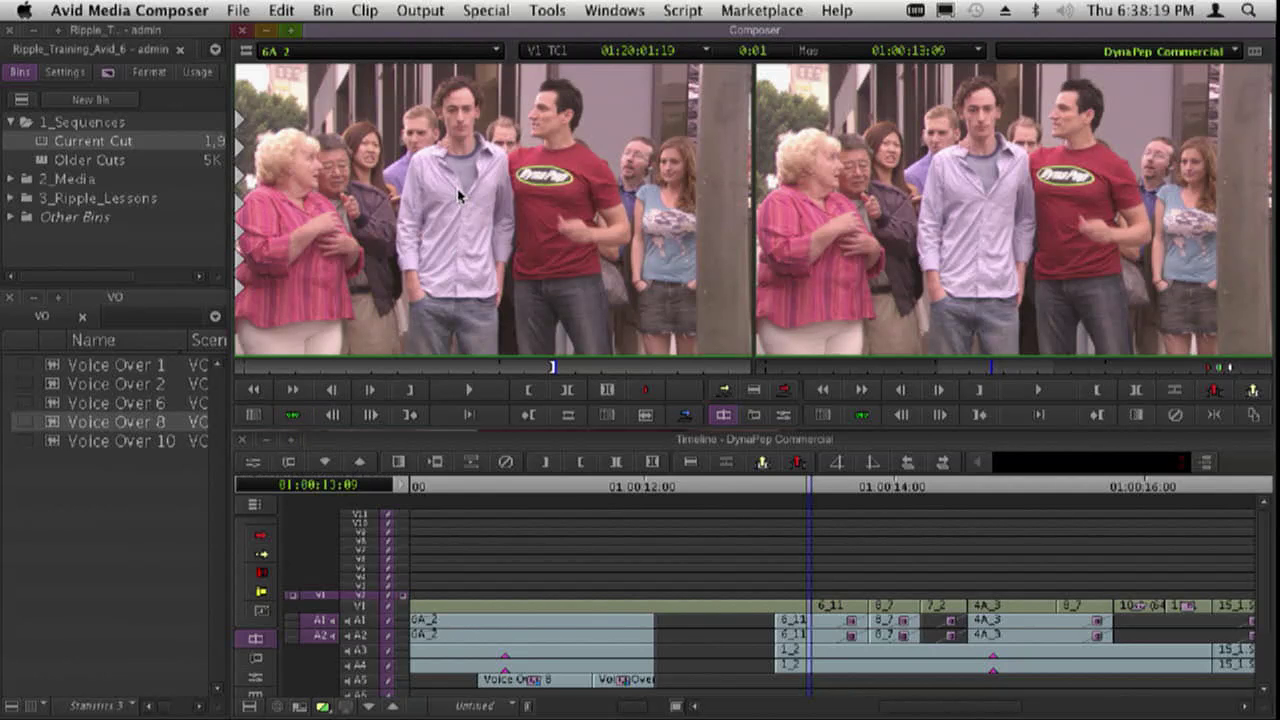
key("space")
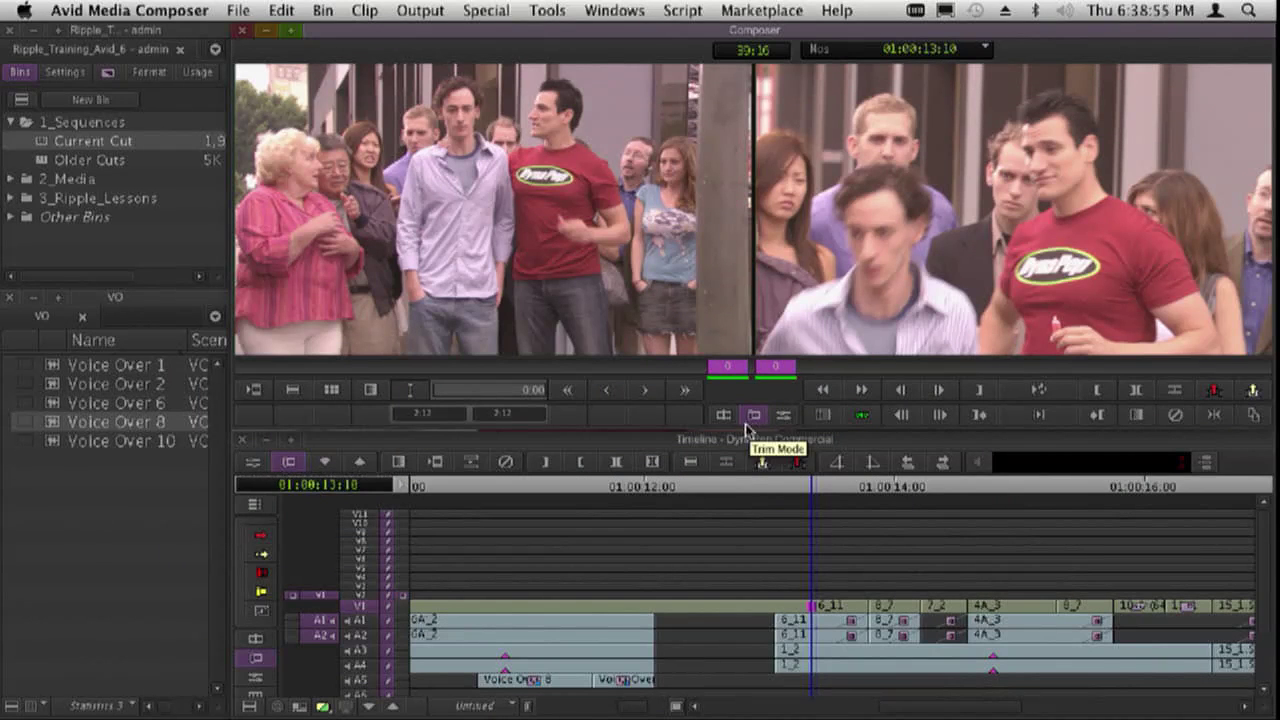
- Switch in and out of Trim Mode at the V1 edit between 6A_2 and 6_11, and turn on the Smart Tools
left_click(725, 418)
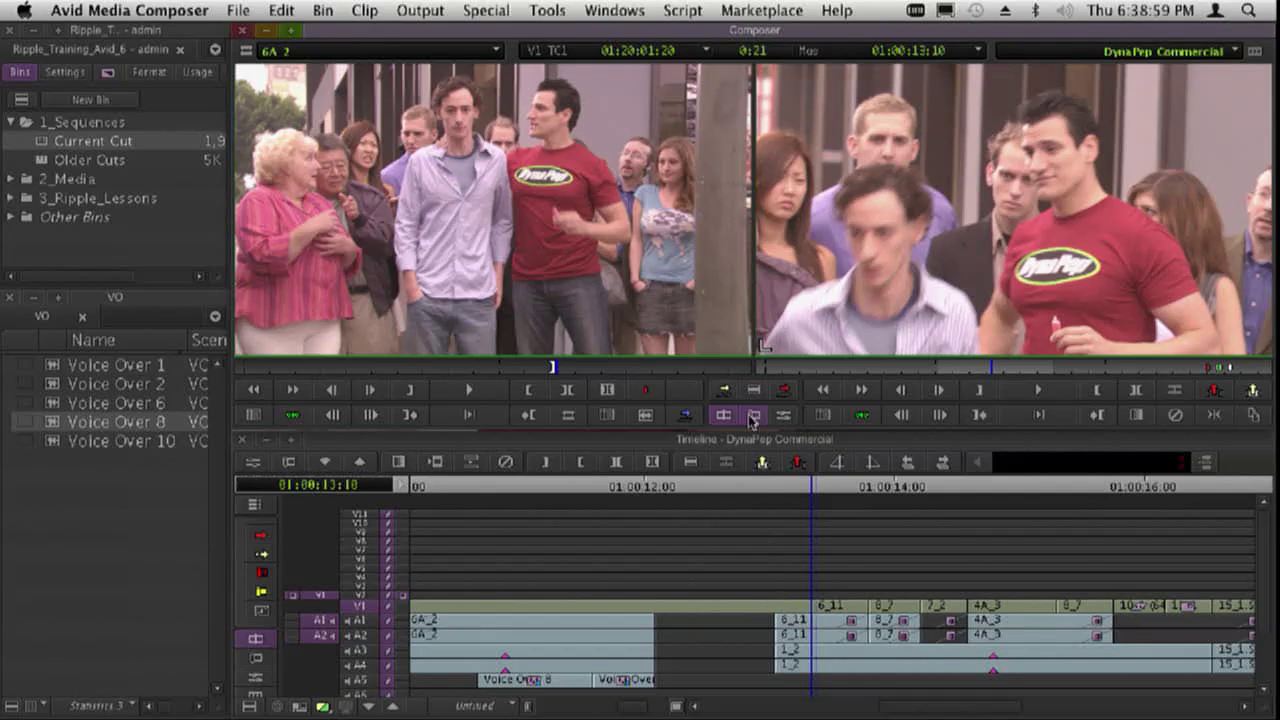
left_click(752, 416)
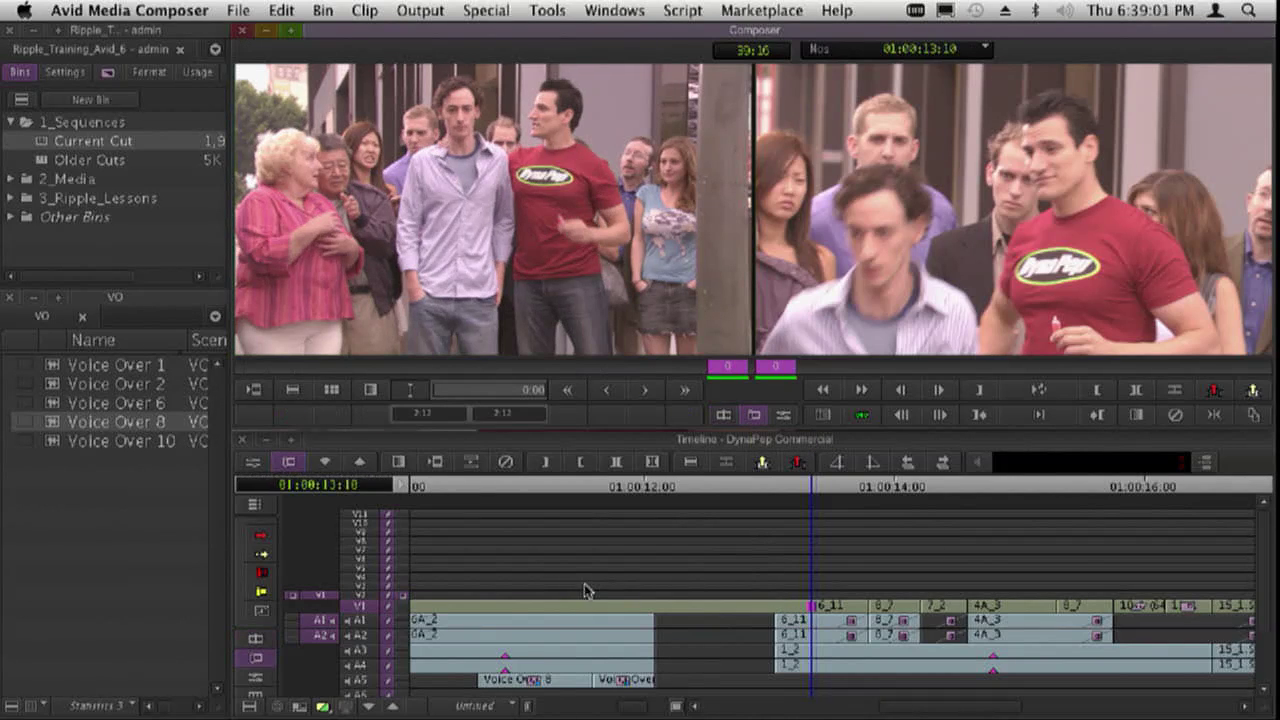
left_click(285, 573)
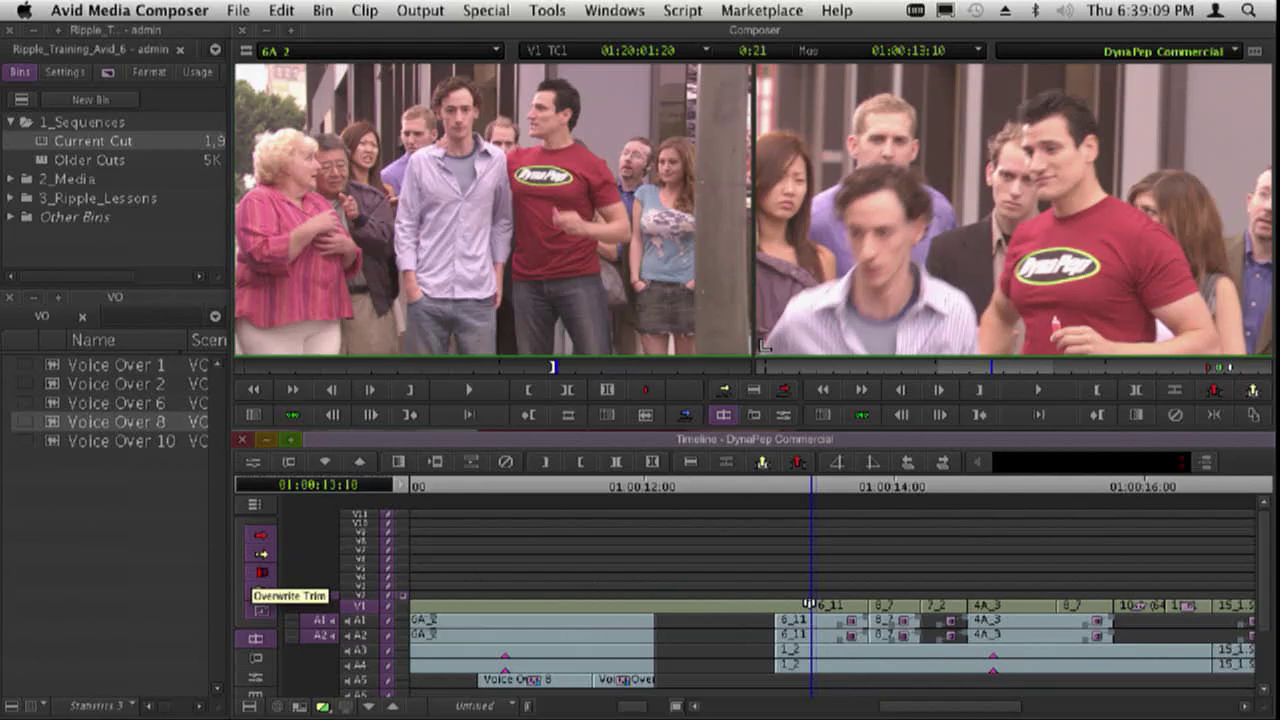
left_click(760, 400)
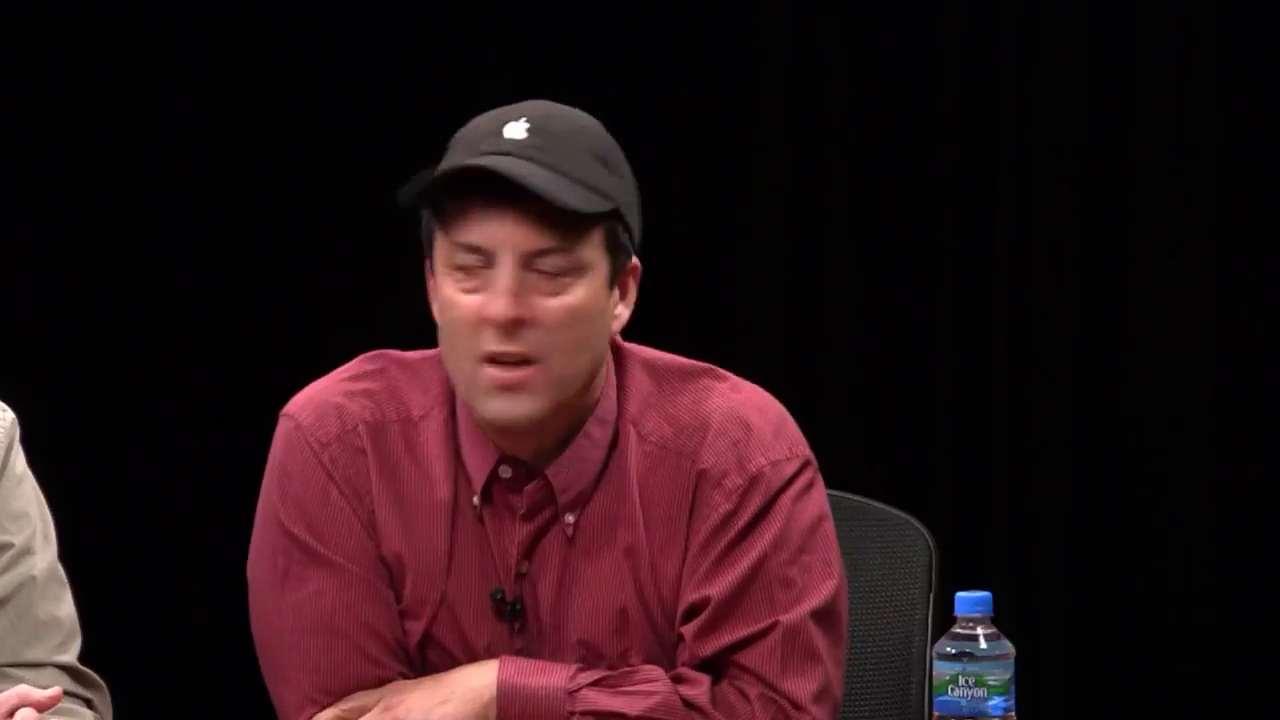
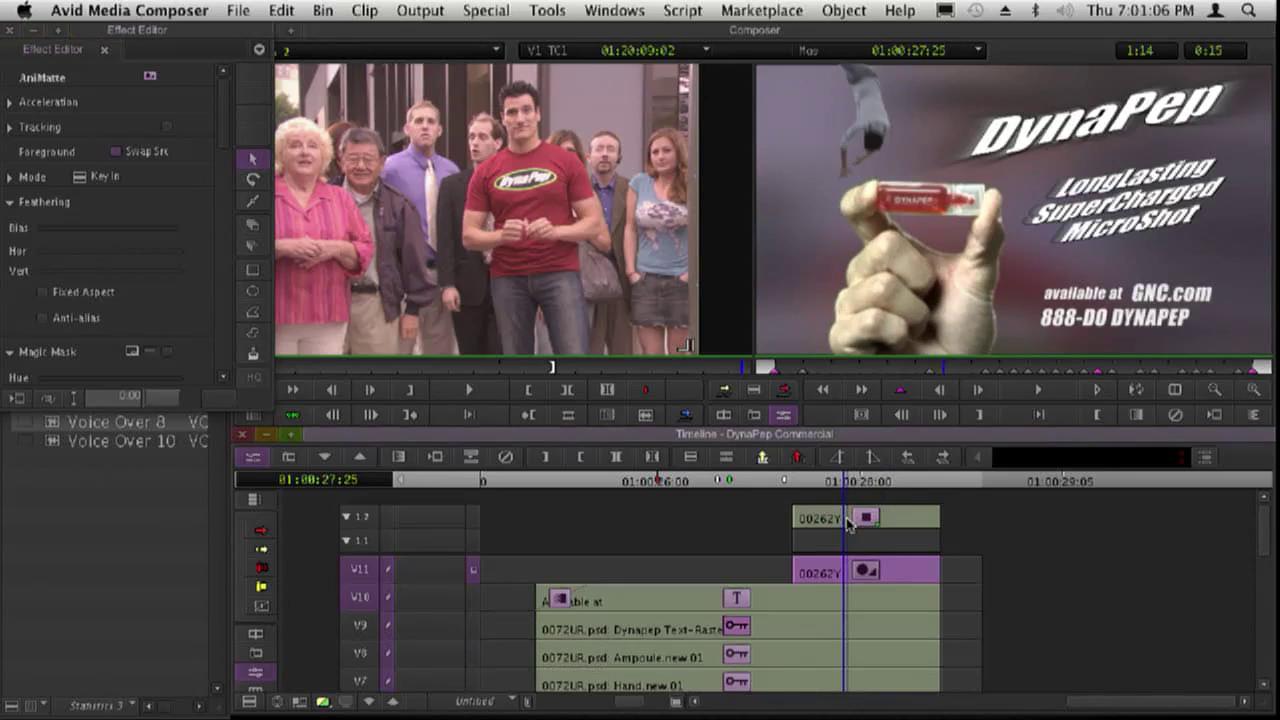
- Select the nested 00262Y clip on track 1.2 at 01:00:28:05, reposition the Effect Editor, and remove the clip's 3D Warp effect
left_click(847, 518)
left_click(878, 520)
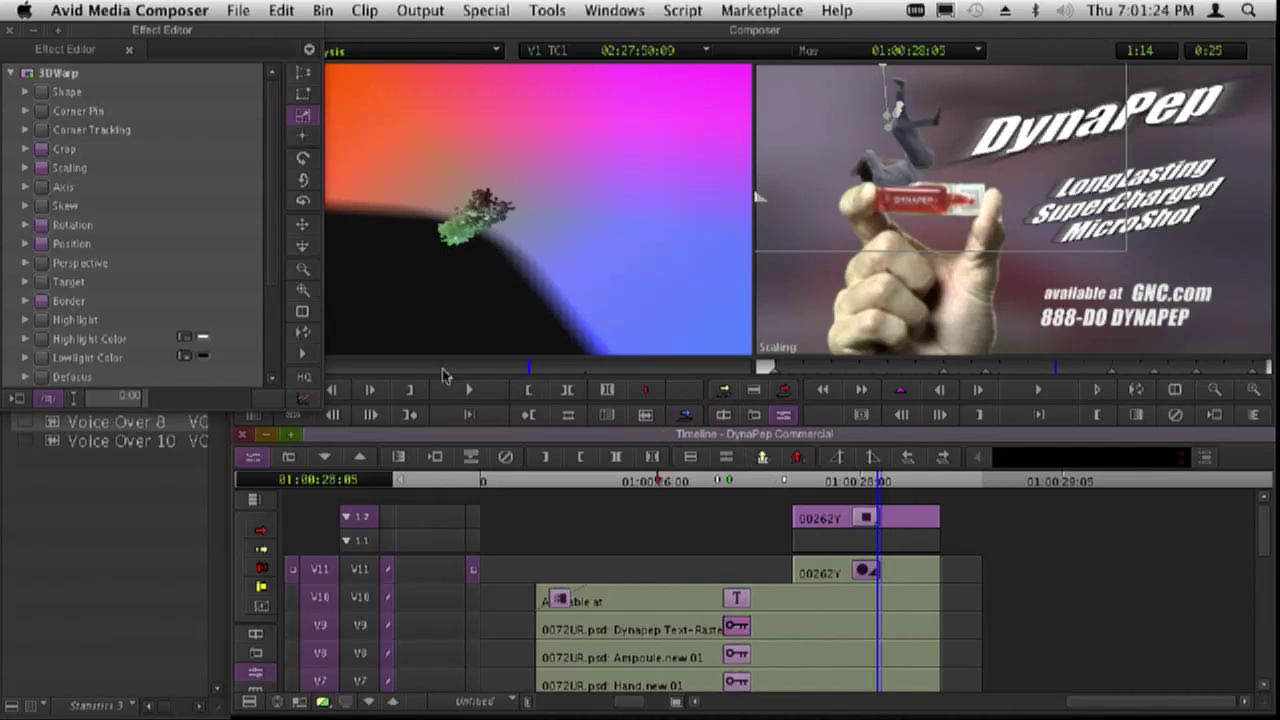
left_click_drag(182, 46, 184, 360)
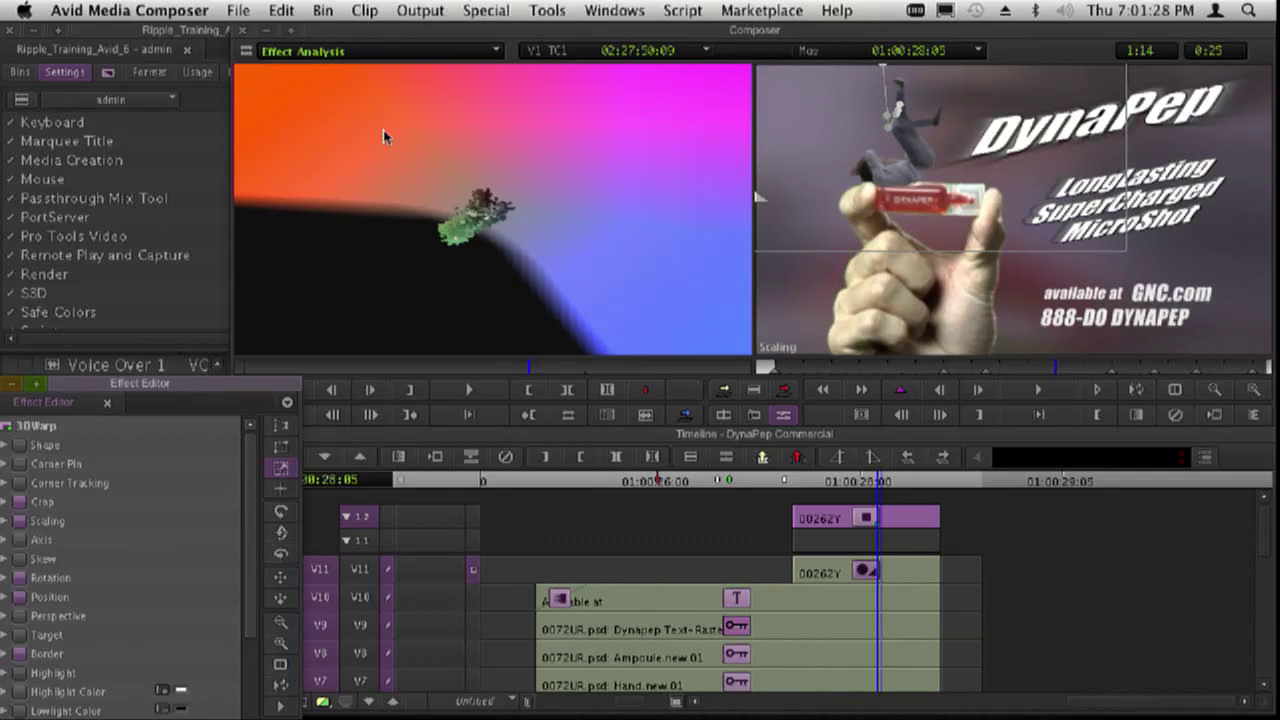
left_click_drag(155, 396, 335, 362)
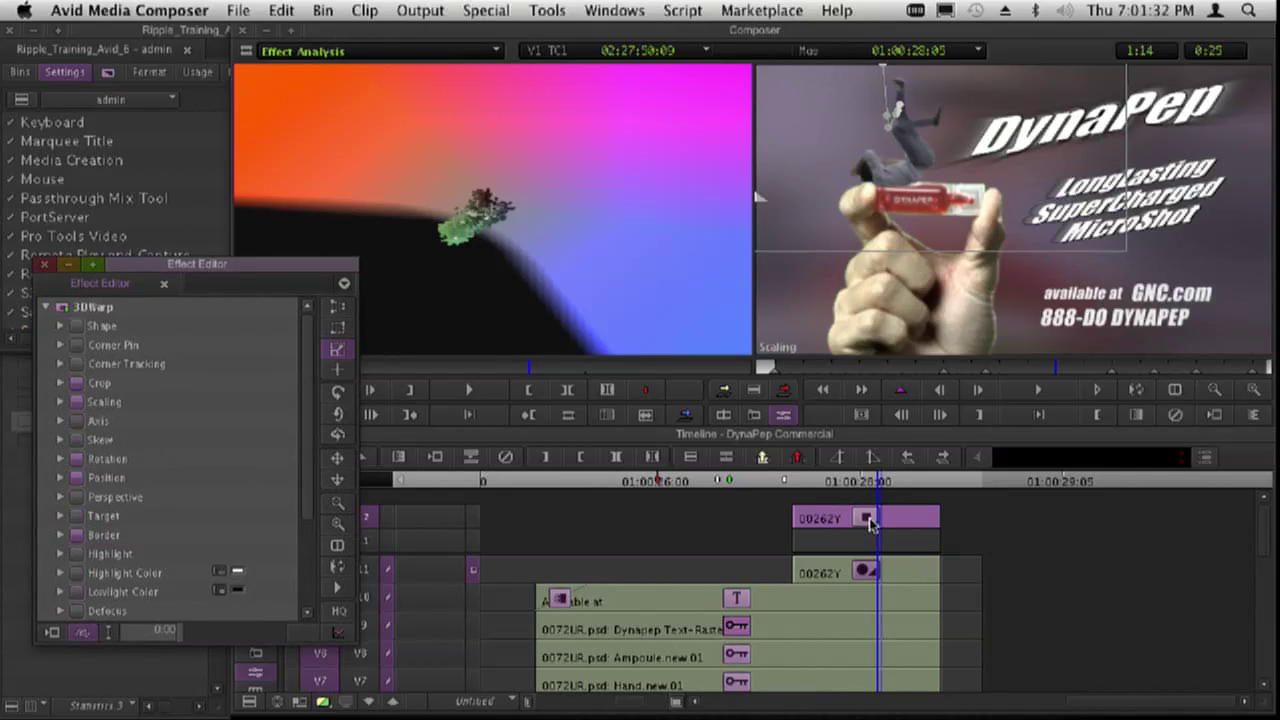
left_click(1172, 416)
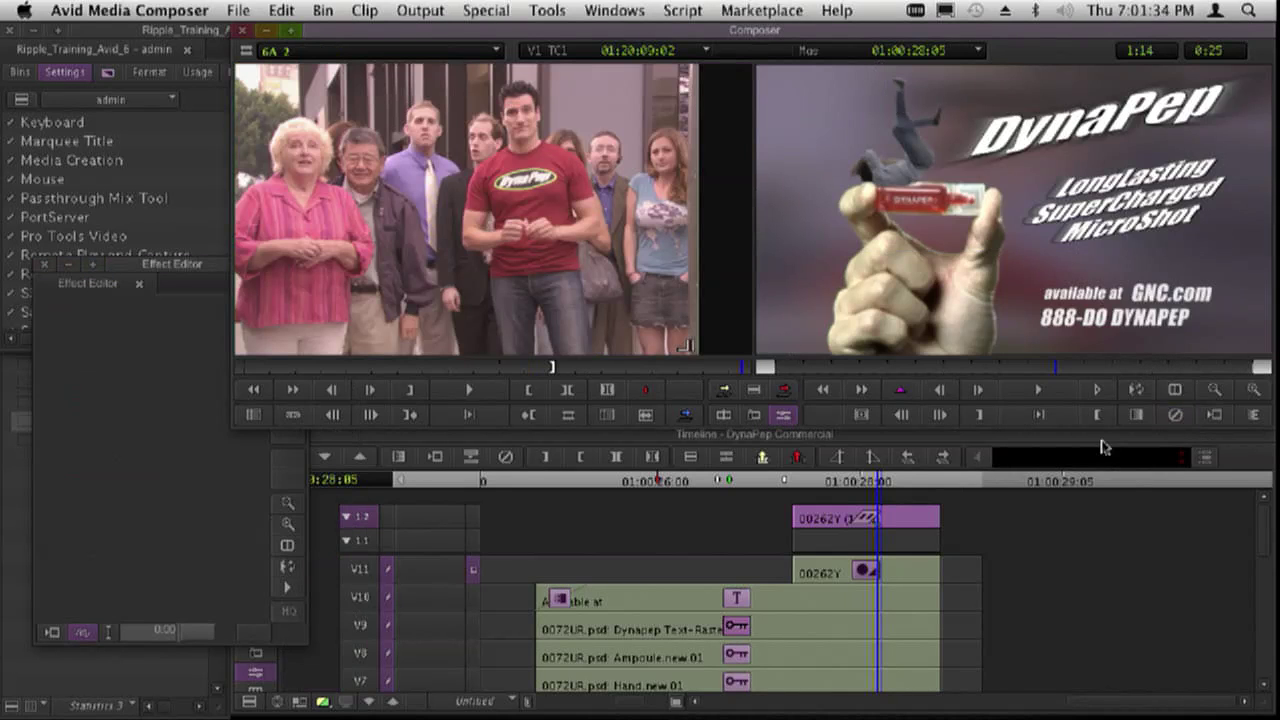
- Park at 01:00:28:00, remove the AniMatte effect from the 00262Y clip on V11, and collapse its nest
left_click(872, 527)
left_click(838, 518)
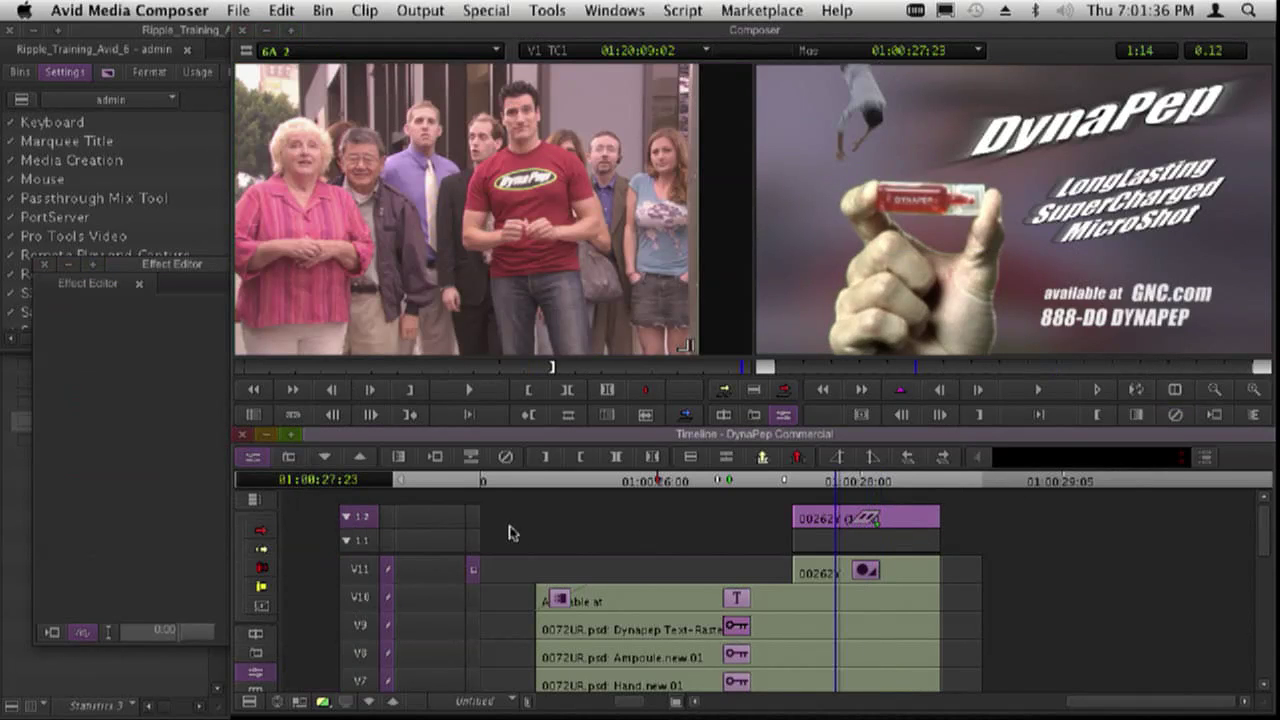
left_click(865, 571)
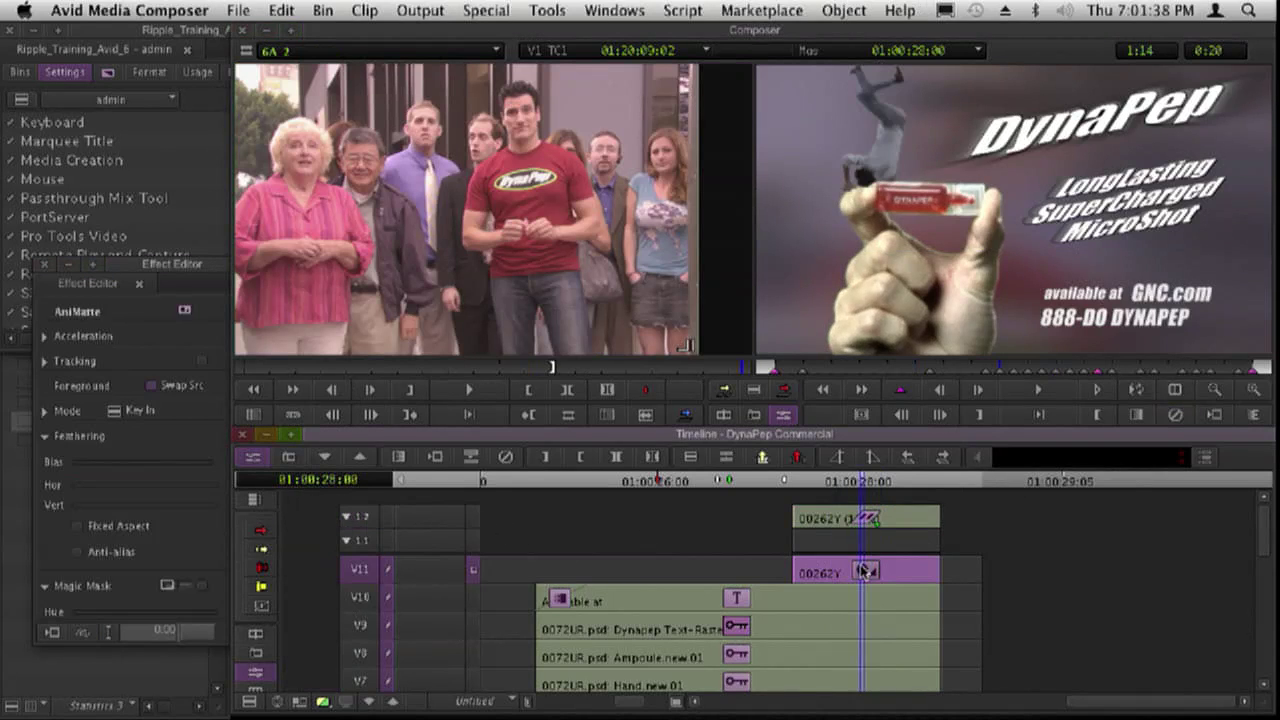
double_click(865, 571)
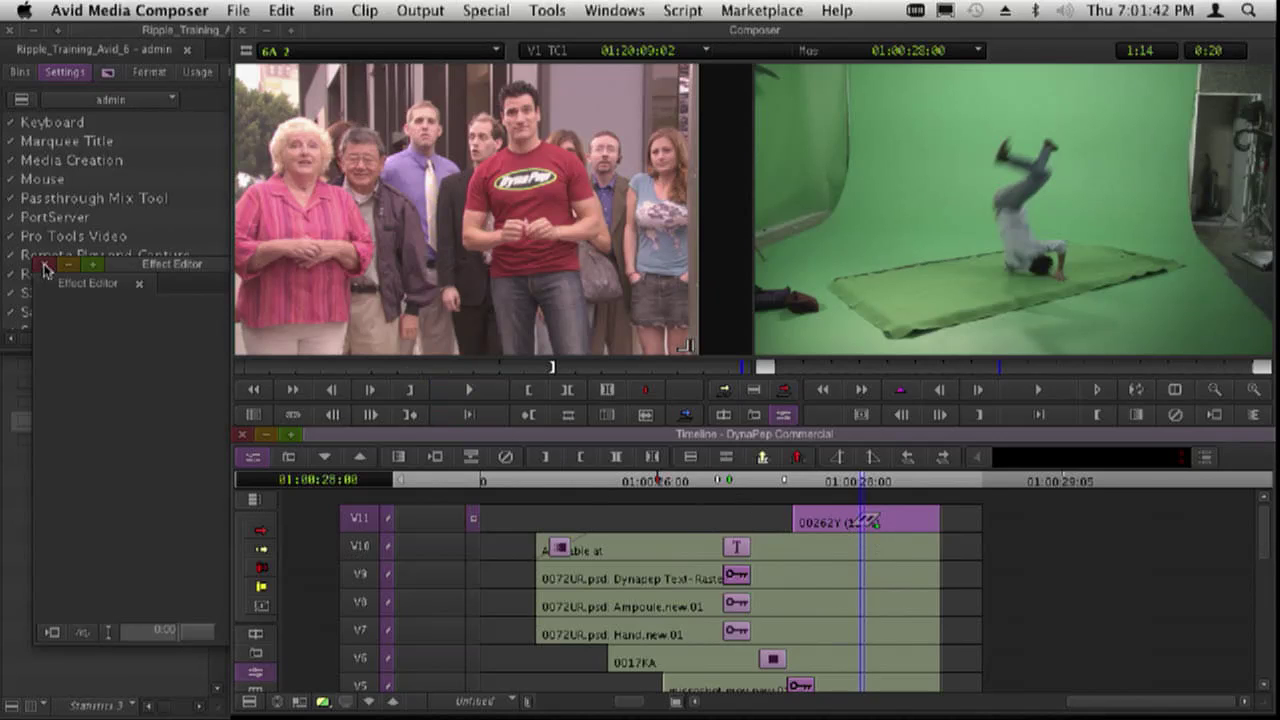
- Apply the SpectraMatte key effect to the 00262Y clip on V11, and narrow and reposition the project window
left_click_drag(152, 275, 160, 300)
left_click(110, 74)
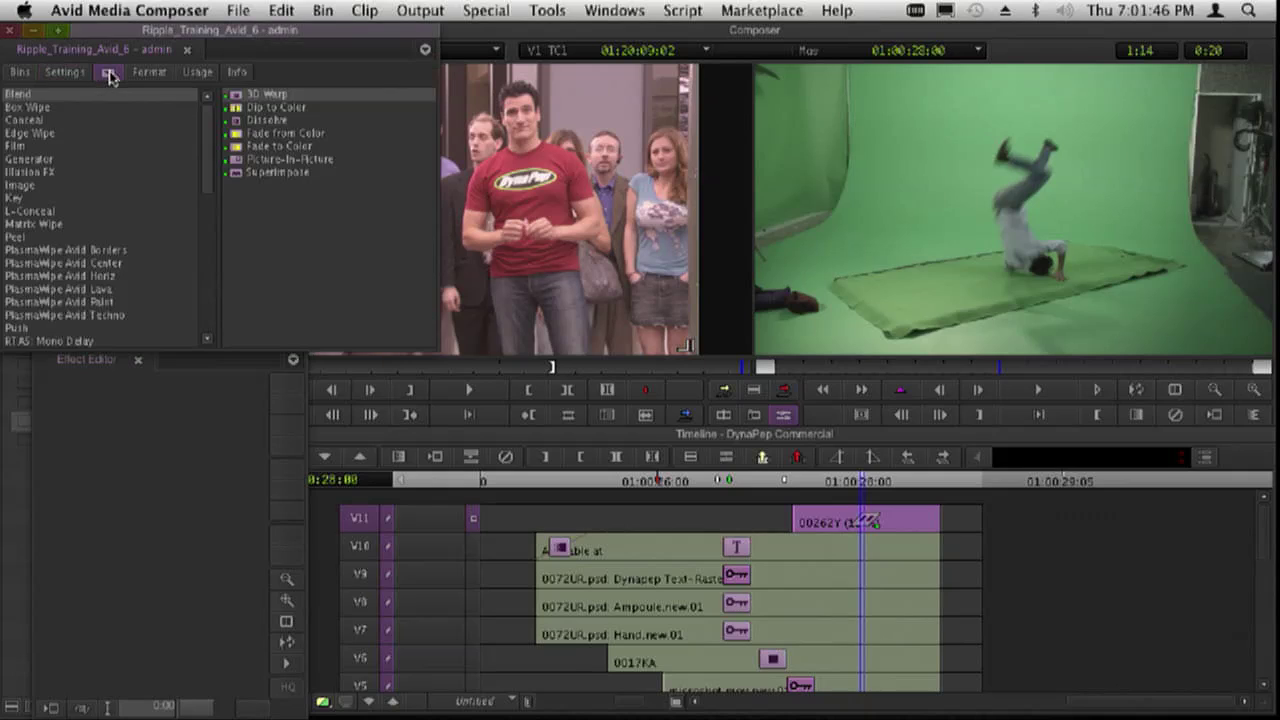
left_click(38, 198)
left_click(277, 147)
left_click_drag(420, 201, 862, 515)
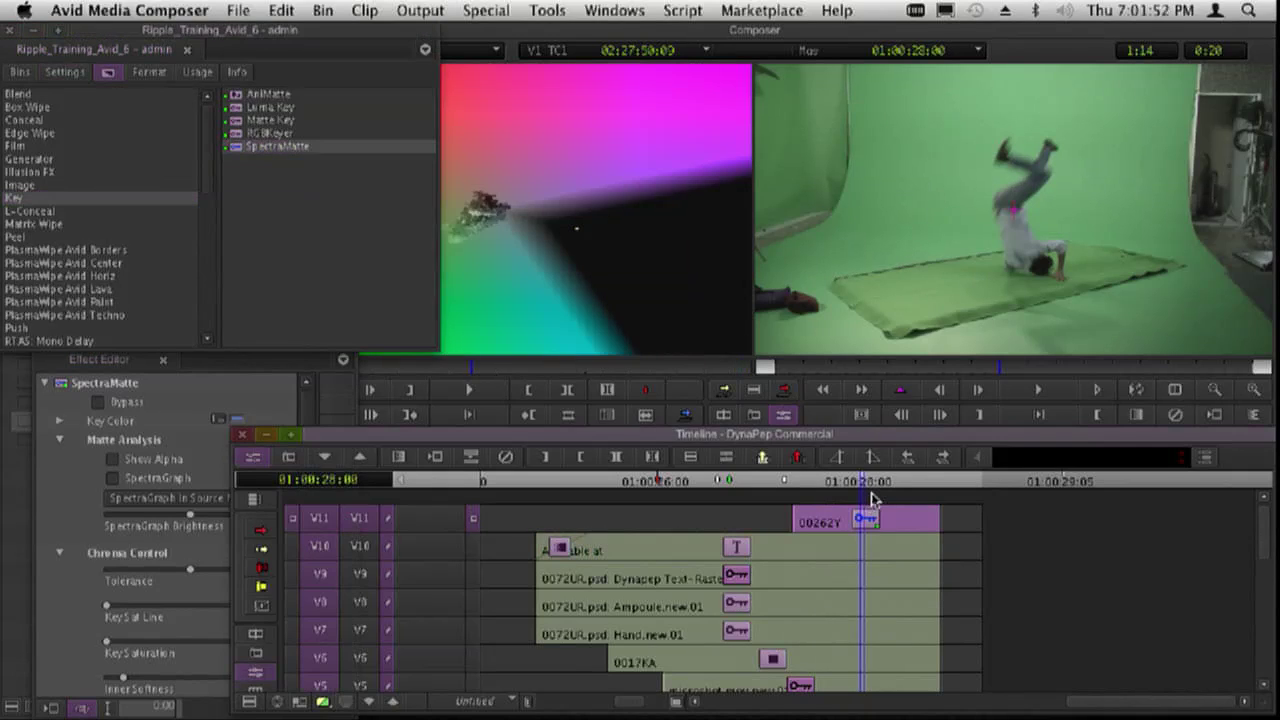
left_click_drag(302, 33, 349, 40)
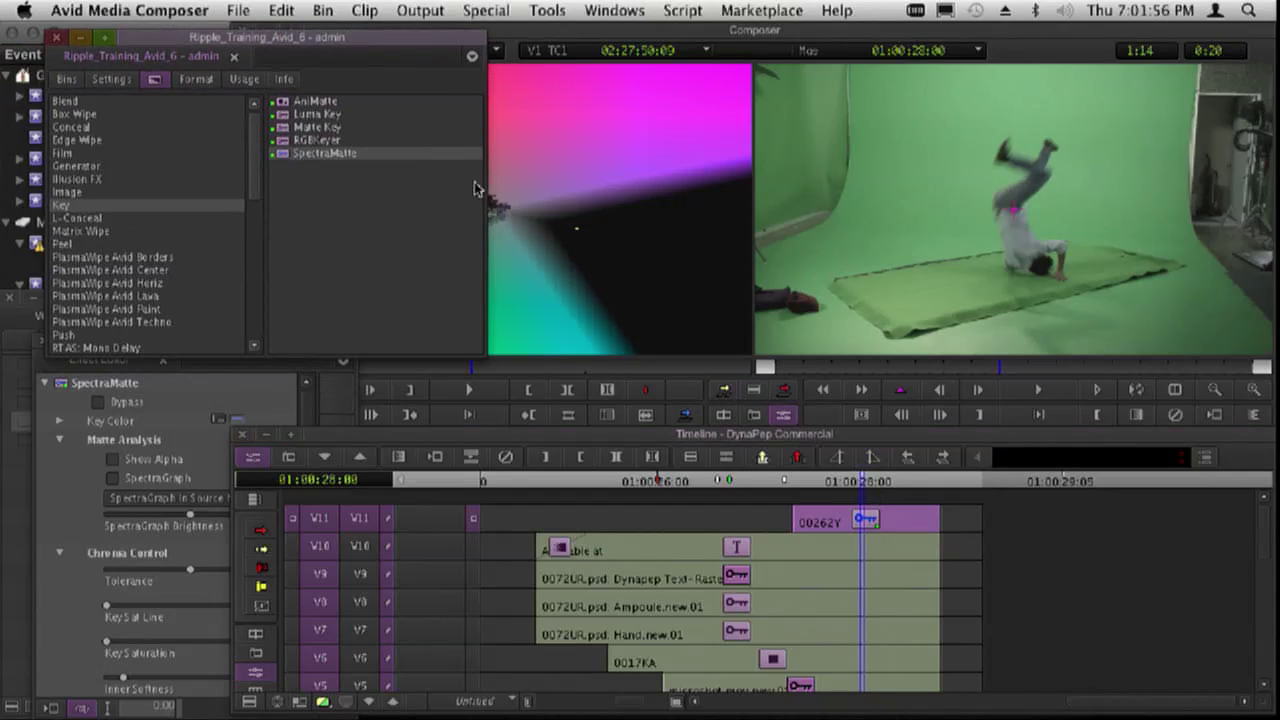
left_click_drag(483, 191, 343, 202)
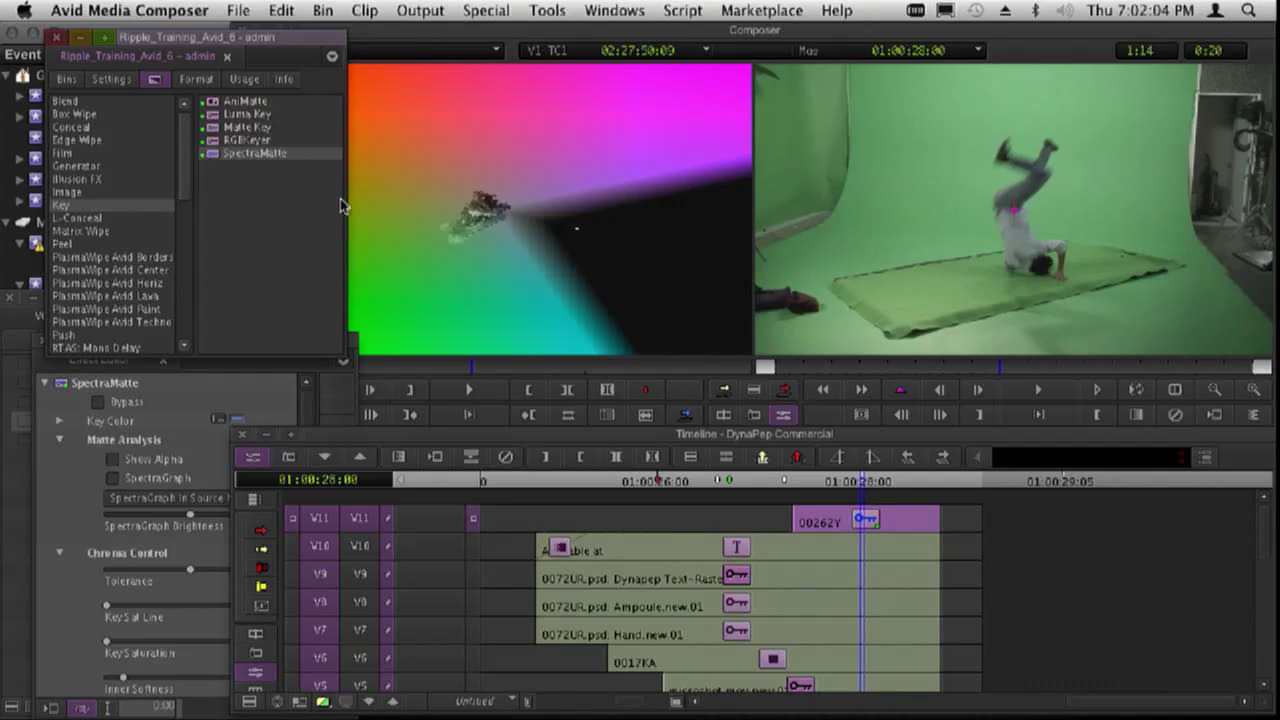
- Try sampling the green backdrop in the record monitor as the SpectraMatte key color, and undo it
left_click(197, 404)
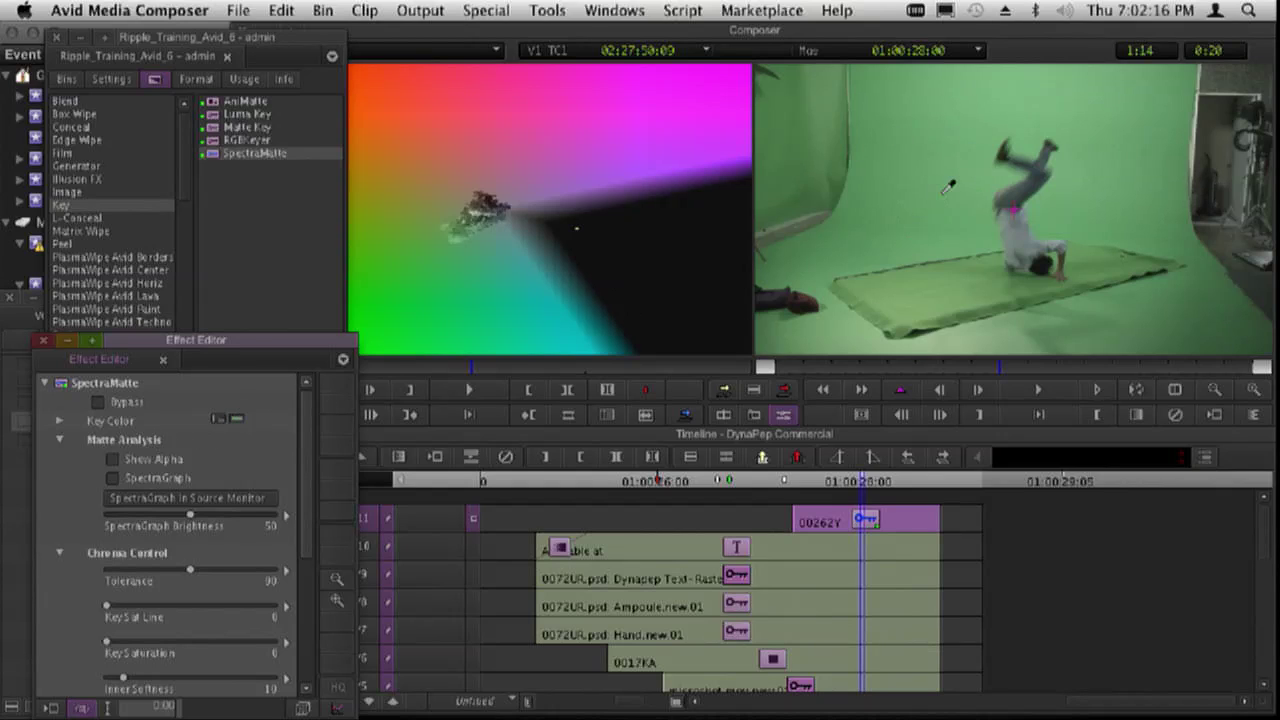
left_click_drag(948, 187, 948, 187)
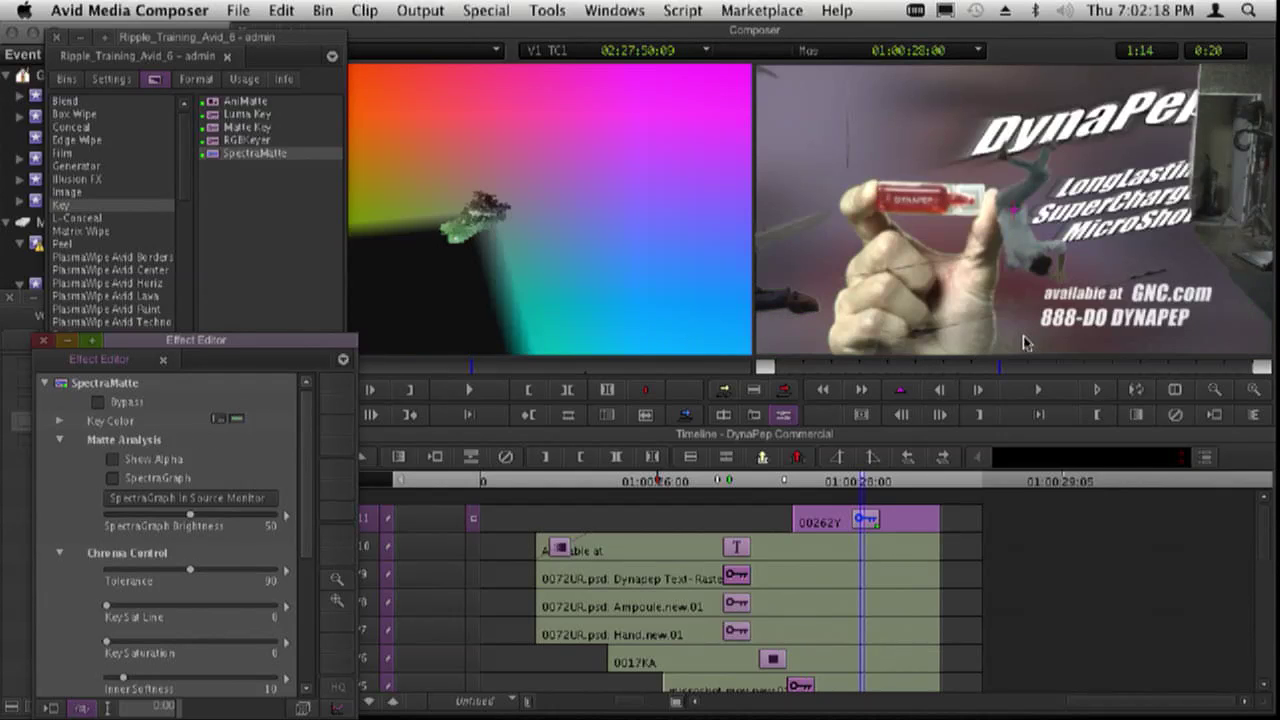
left_click(476, 245)
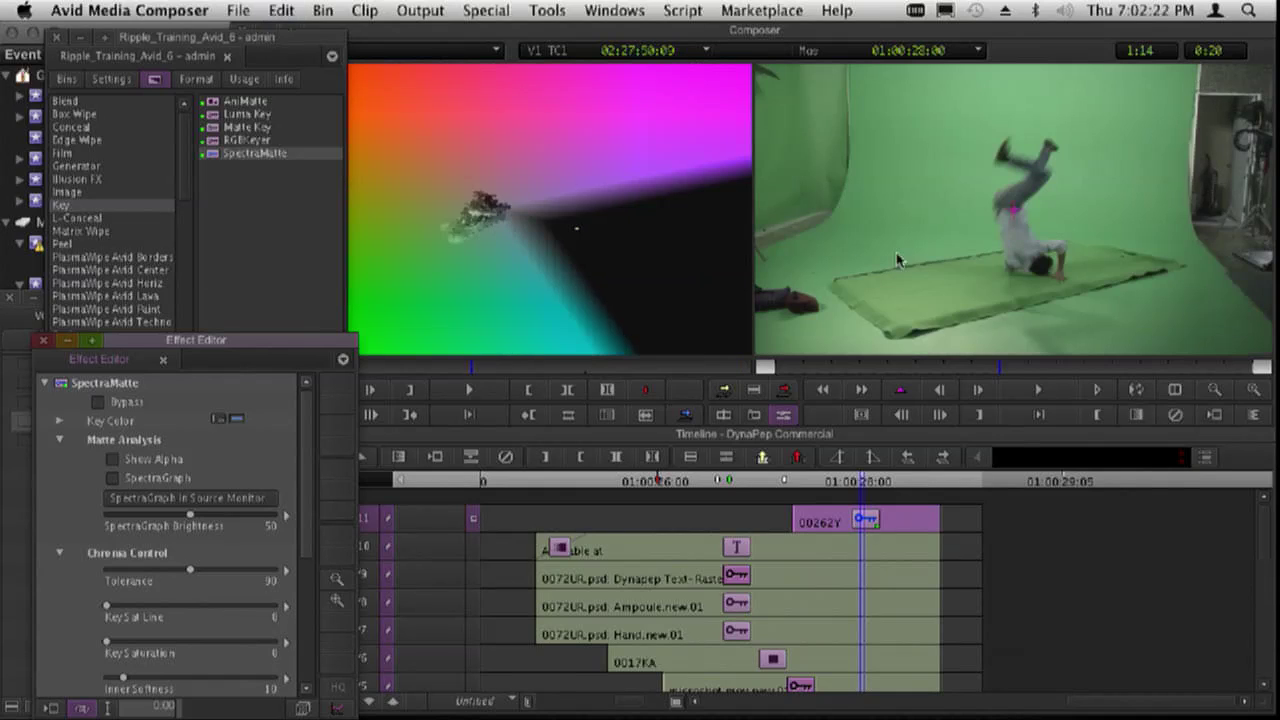
- Bring the Effect Analysis graph into full view and set the SpectraMatte key color to red 0, green 255 and blue 46
left_click(429, 200)
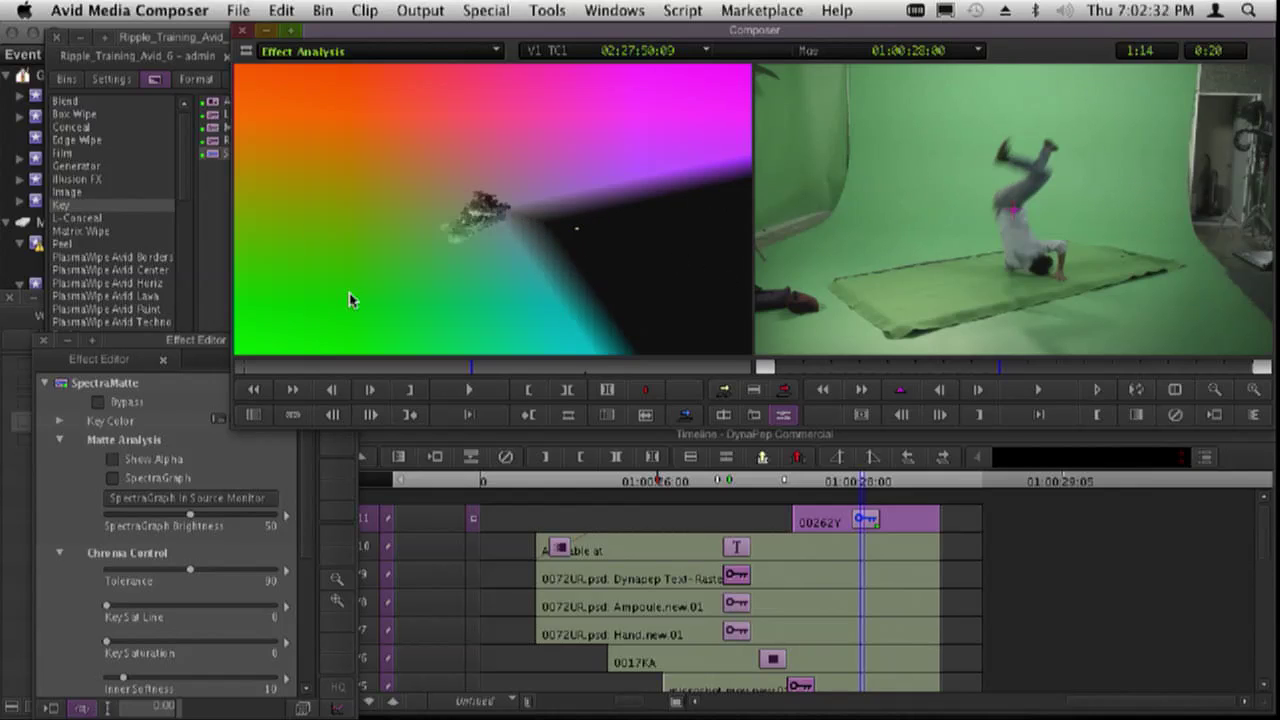
left_click_drag(310, 482, 300, 574)
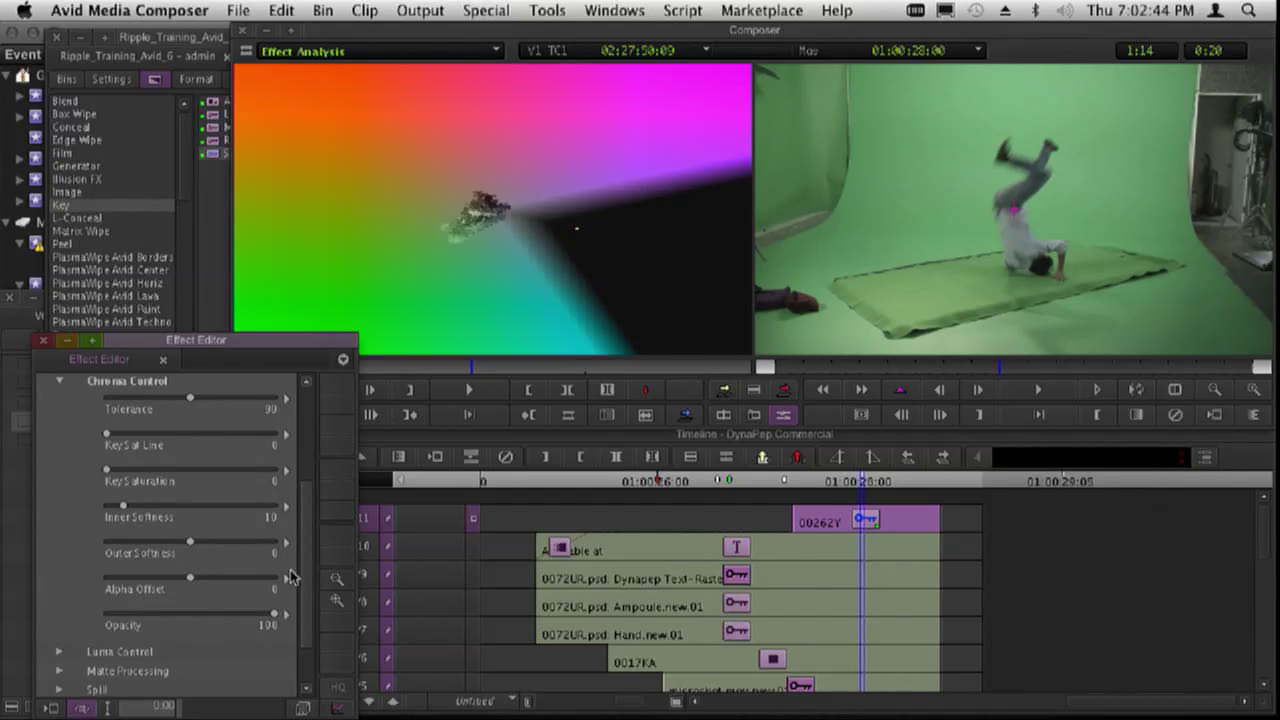
scroll(300, 560, "up", 5)
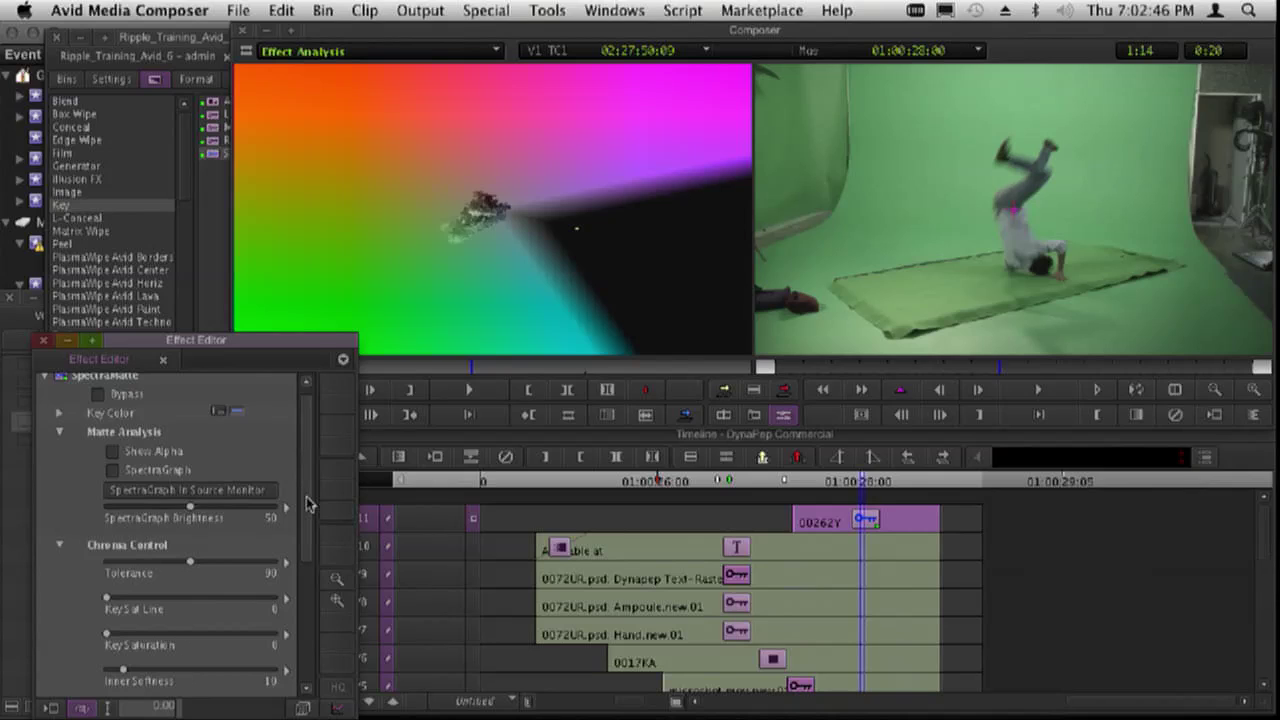
left_click(59, 413)
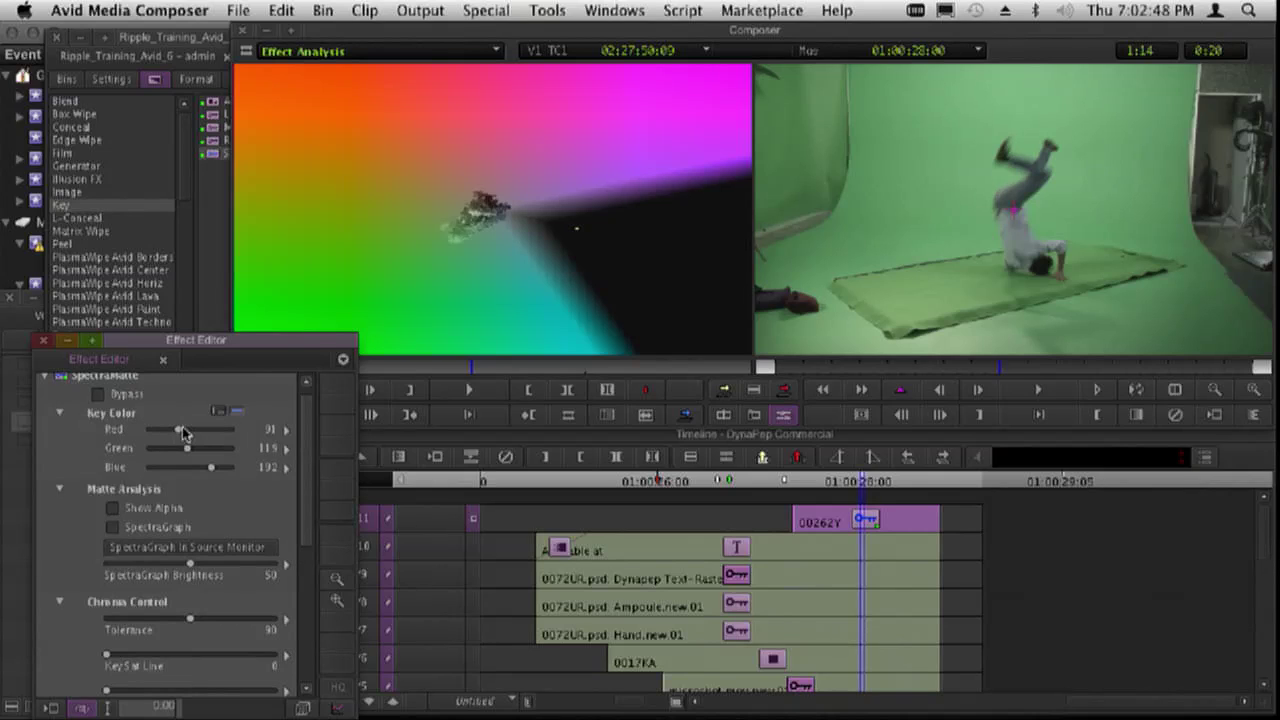
left_click_drag(172, 434, 233, 461)
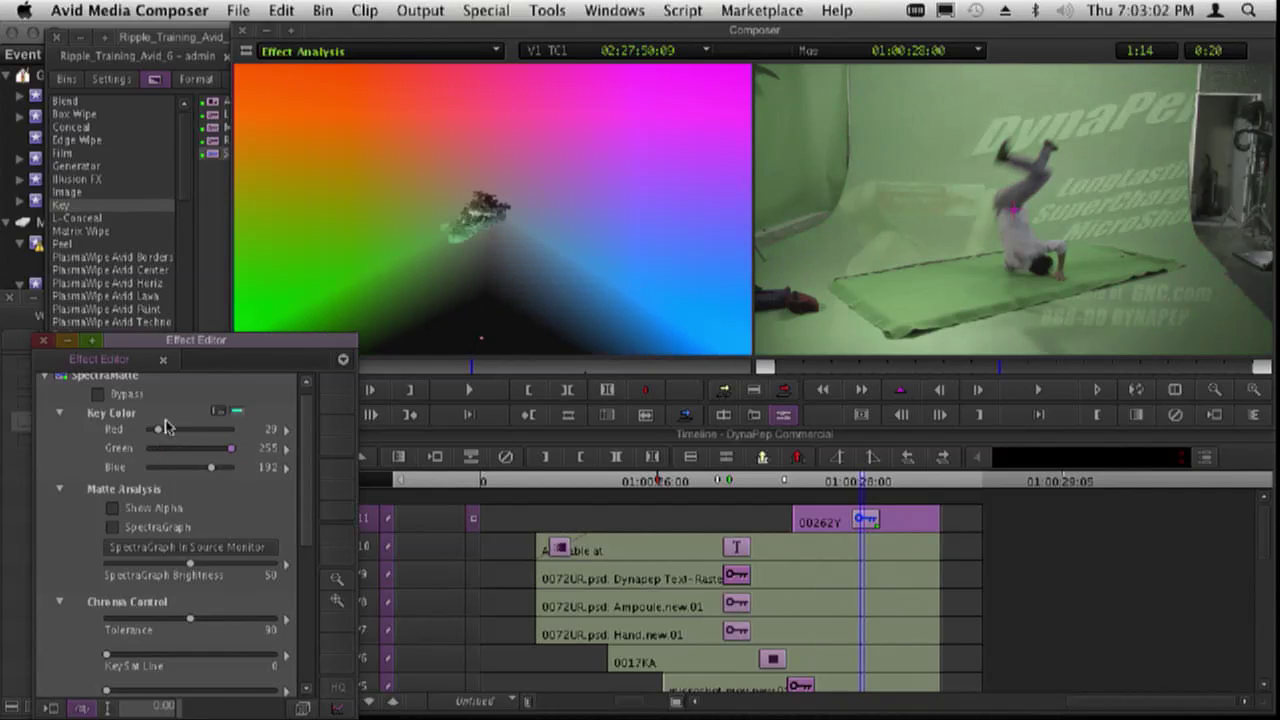
left_click_drag(155, 430, 142, 431)
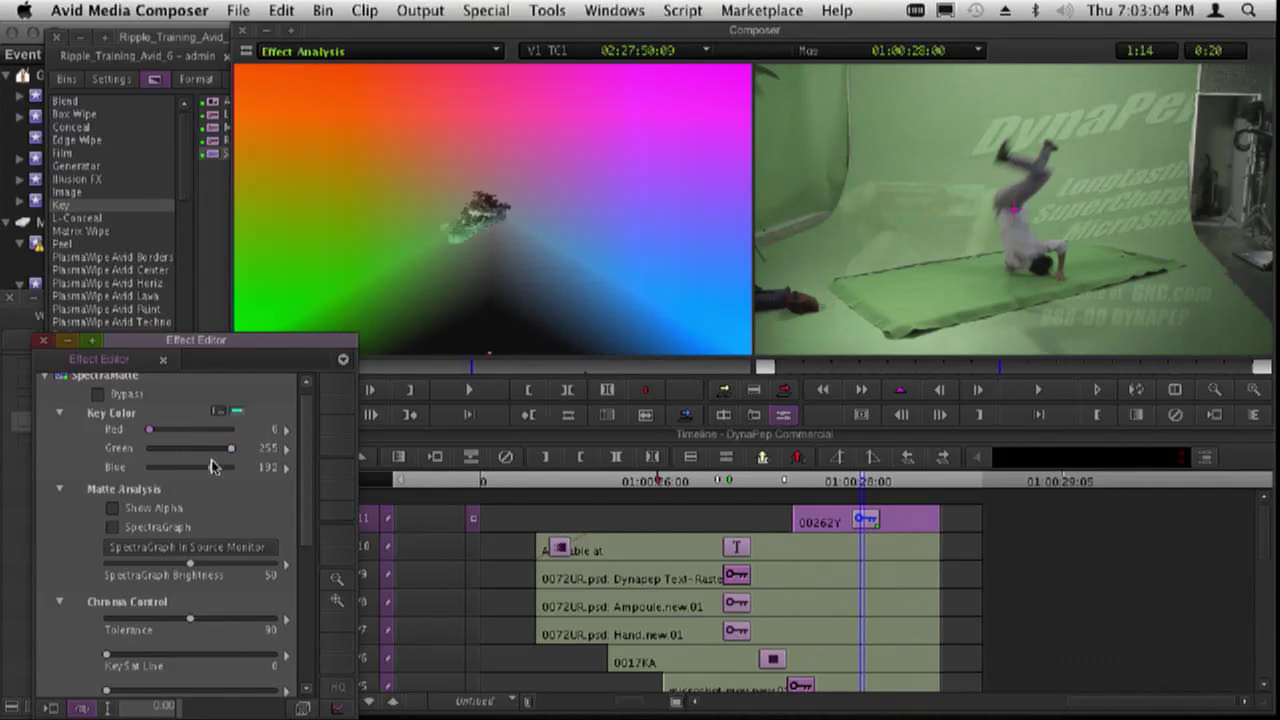
left_click_drag(190, 473, 165, 470)
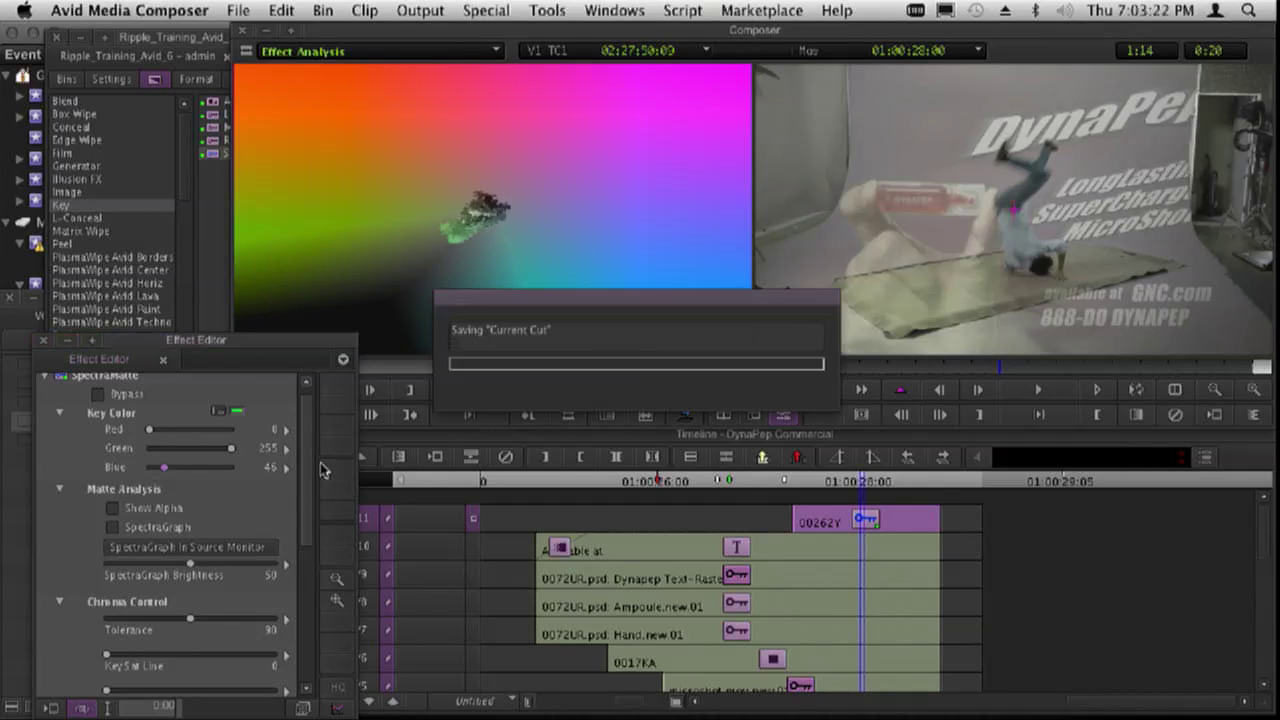
- Set the SpectraMatte Chroma Control tolerance to 86, reduce its inner softness, and leave effect editing to review the clip at 01:00:28:00
scroll(280, 550, "down", 5)
left_click_drag(190, 459, 210, 513)
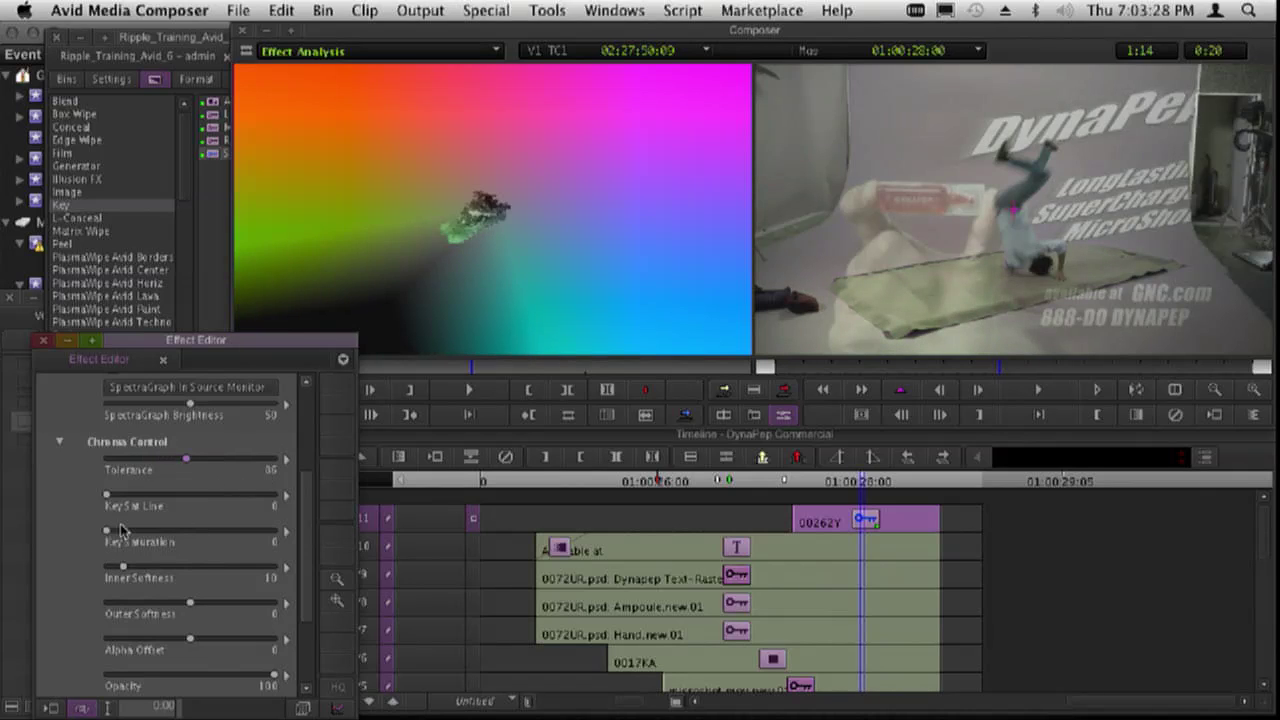
mouse_move(125, 566)
left_mouse_down()
mouse_move(196, 572)
mouse_move(110, 565)
left_mouse_up()
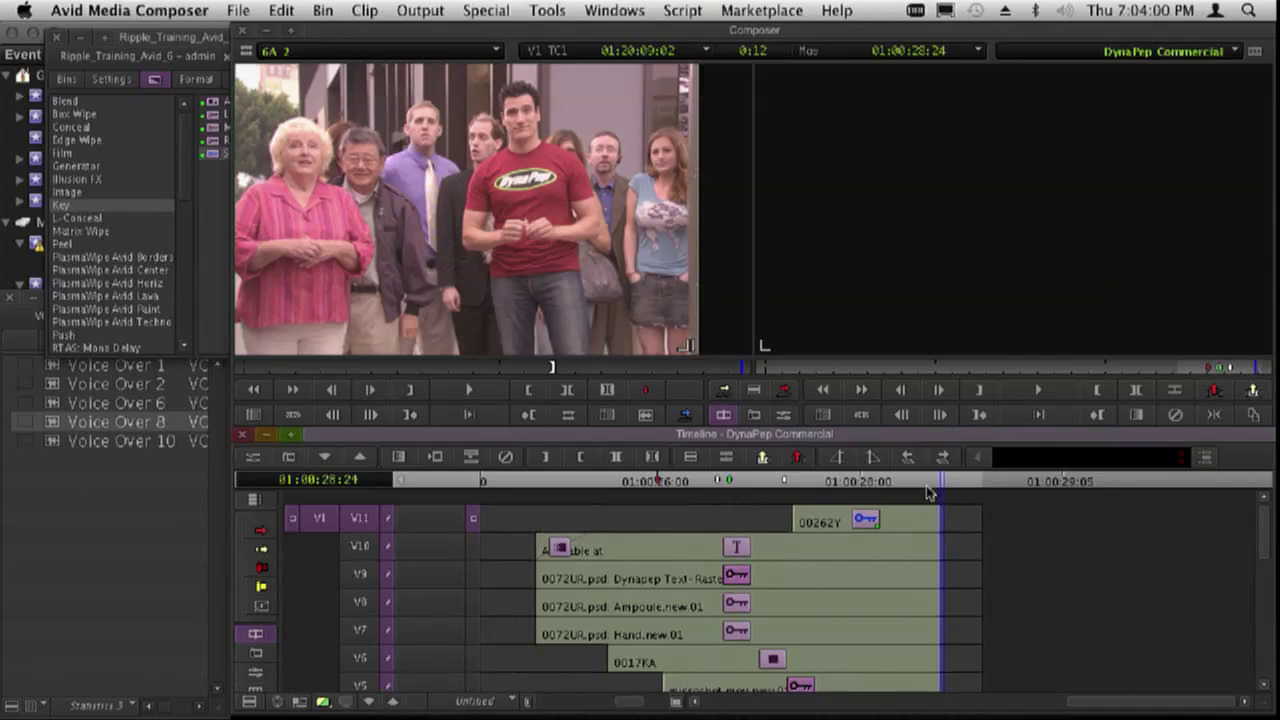
left_click(905, 483)
key("a")
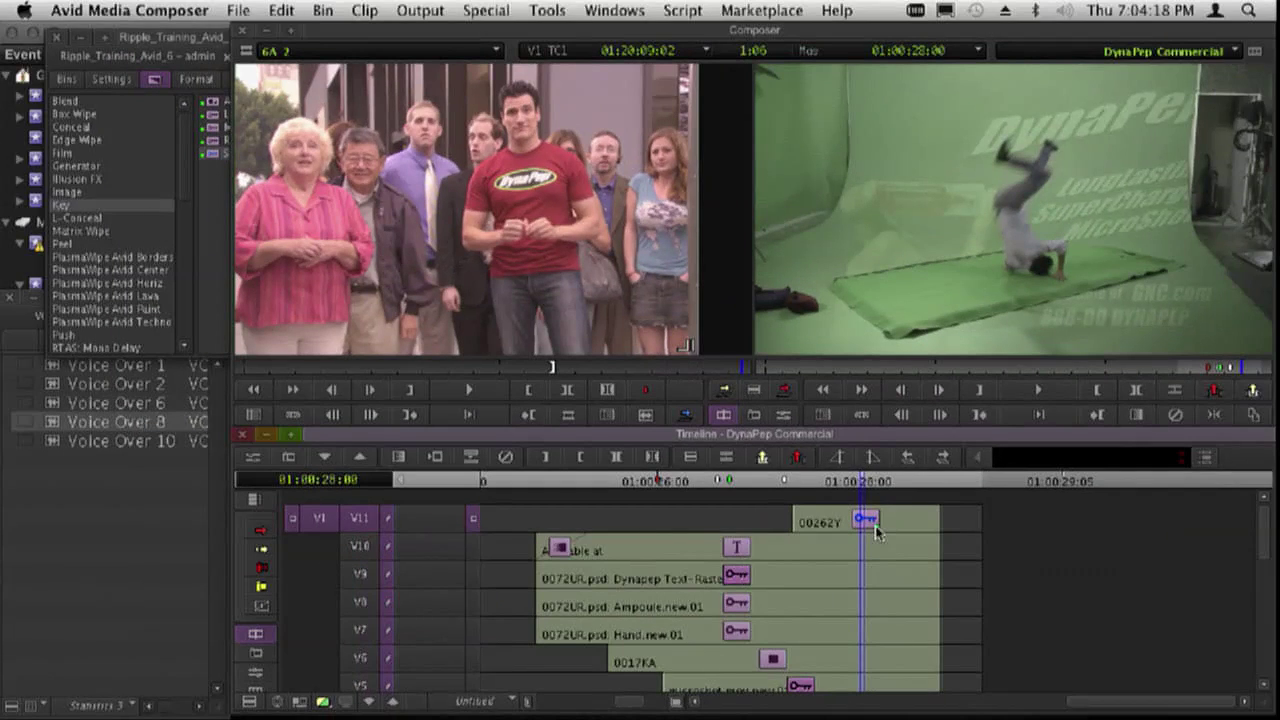
- Browse the effect categories in the project window, including Peel, the PlasmaWipe sets, Matrix Wipe, Image and Blend
left_click(215, 184)
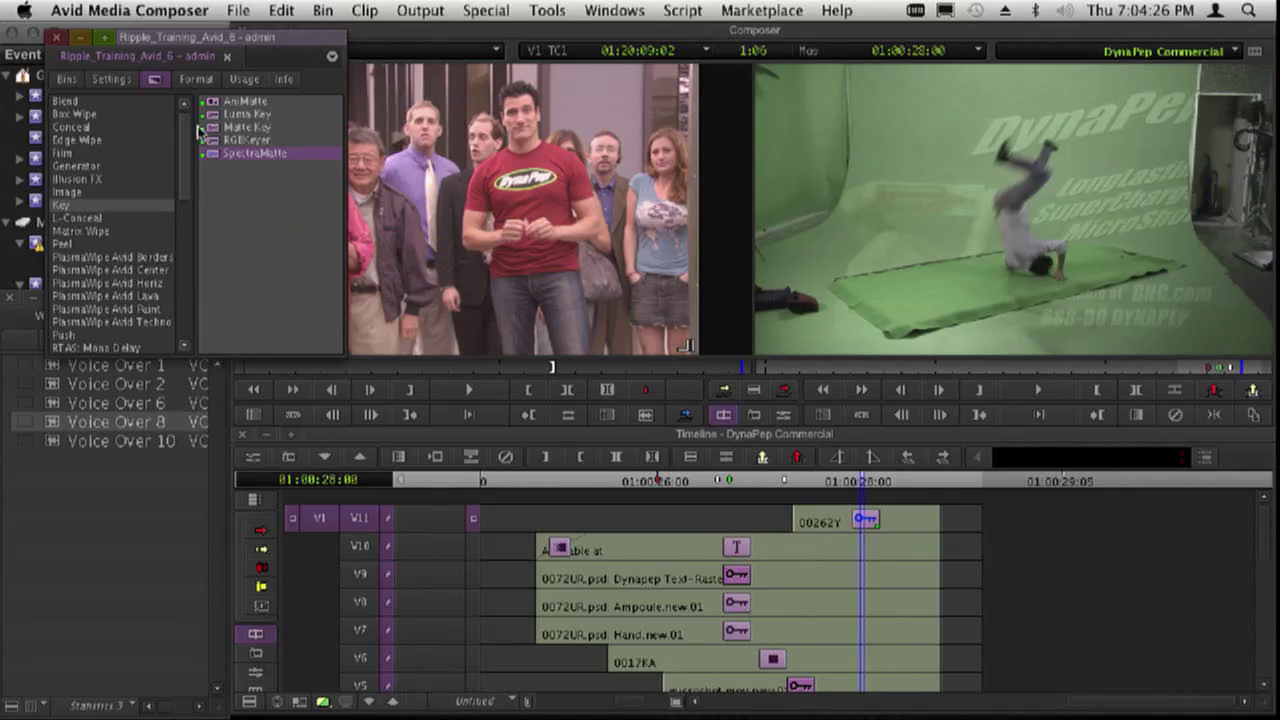
left_click(93, 244)
left_click(105, 283)
left_click(104, 309)
left_click(108, 323)
left_click(108, 270)
left_click(95, 231)
left_click(106, 192)
left_click(103, 101)
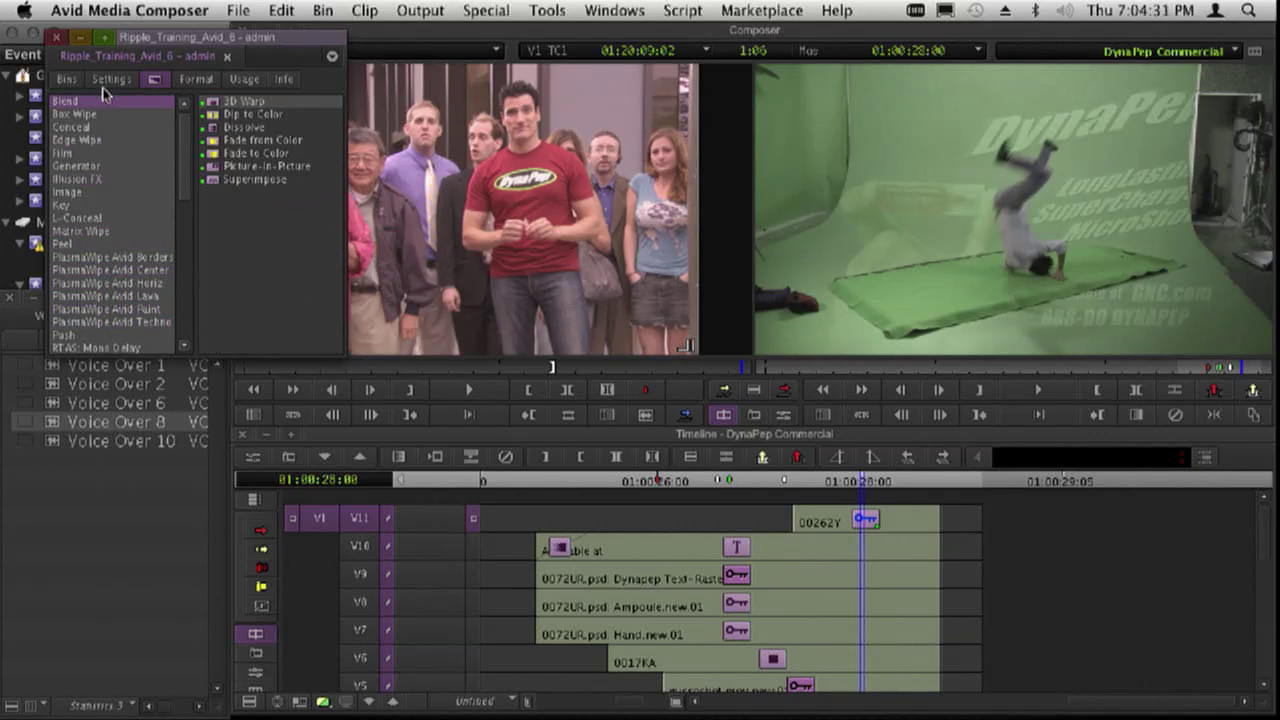
- Show the Timewarp effects category and select the Reverse Motion effect
left_click_drag(186, 150, 165, 297)
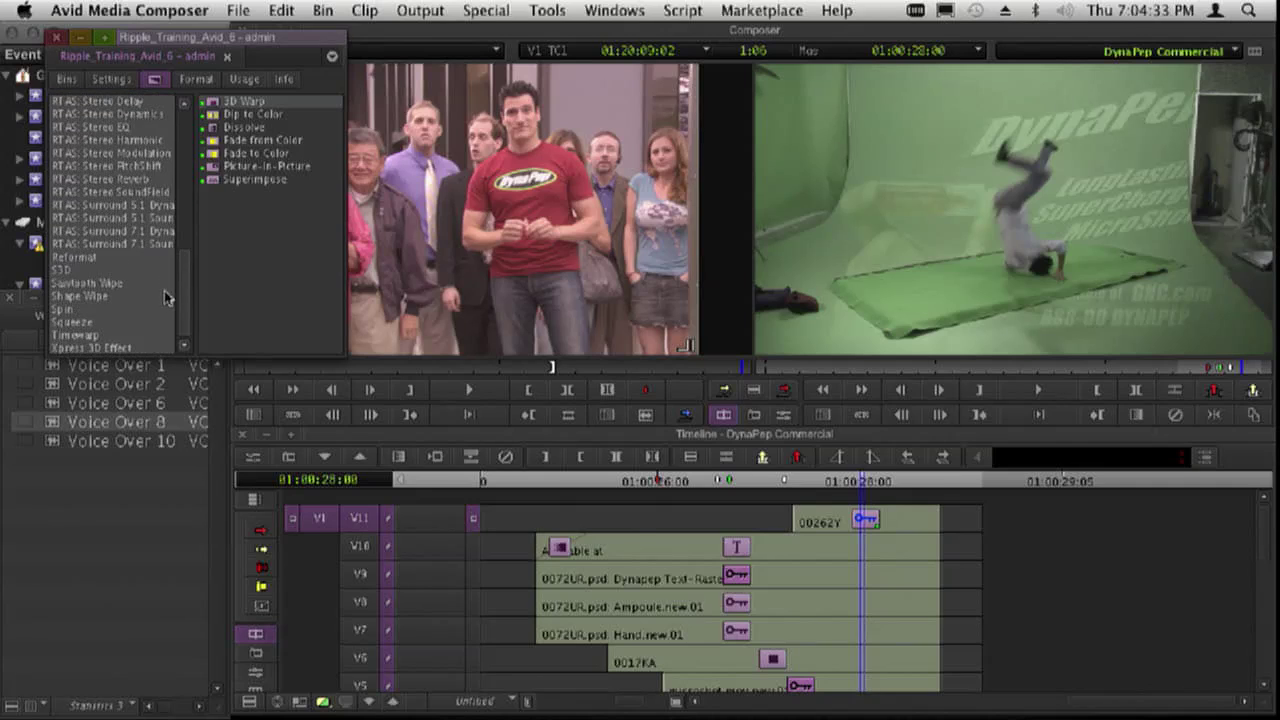
left_click(93, 335)
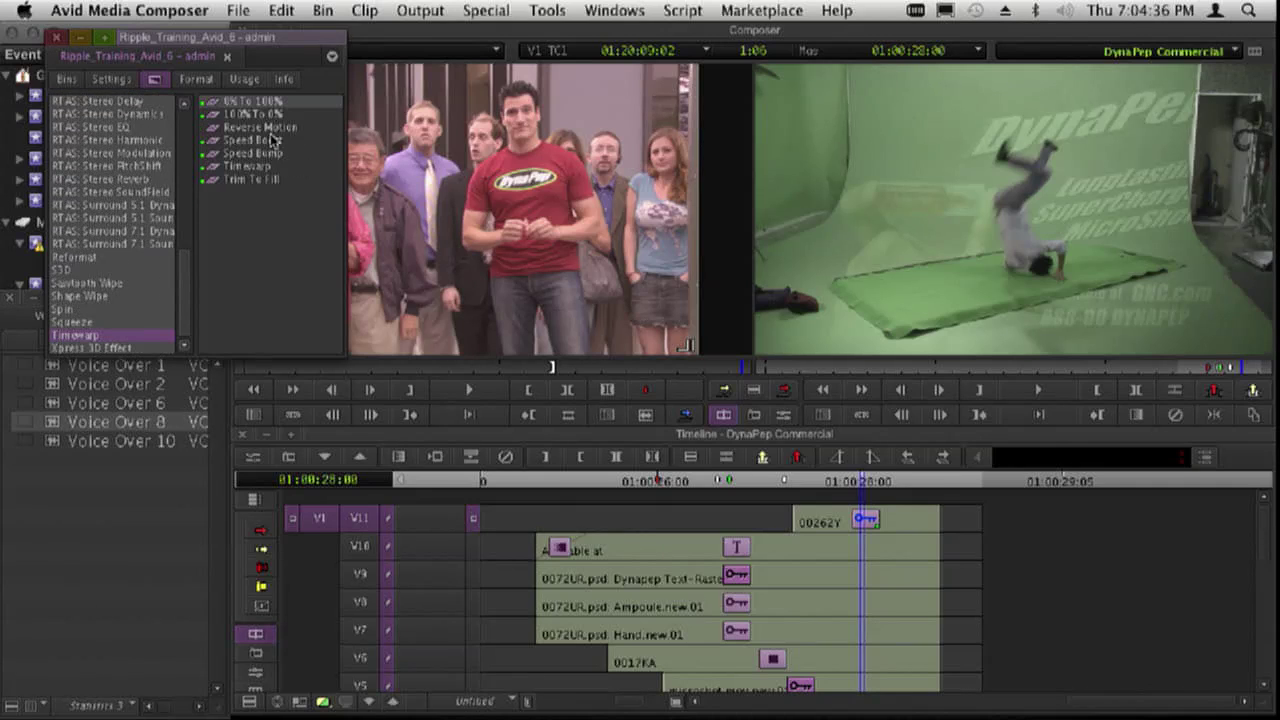
left_click(232, 133)
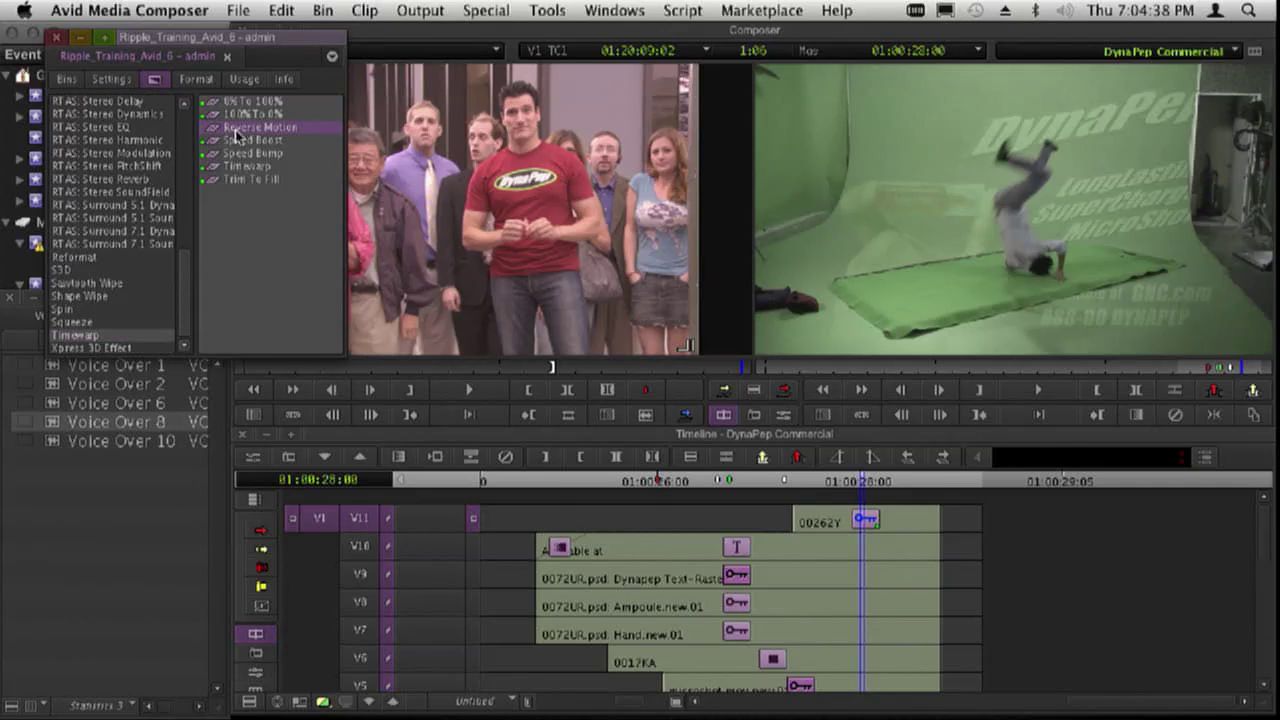
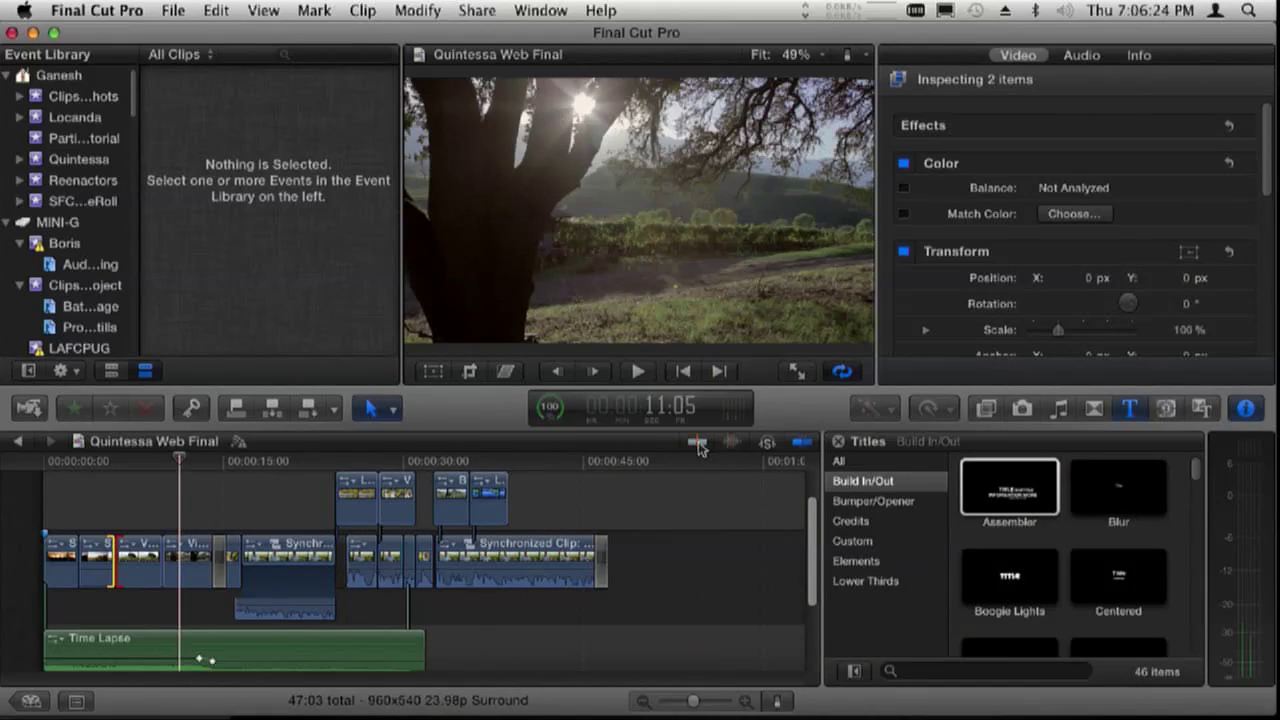
- Switch to Final Cut Pro, turn on skimming, and move the Quintessa Web Final playhead to 20:22
left_click(697, 442)
left_click(697, 442)
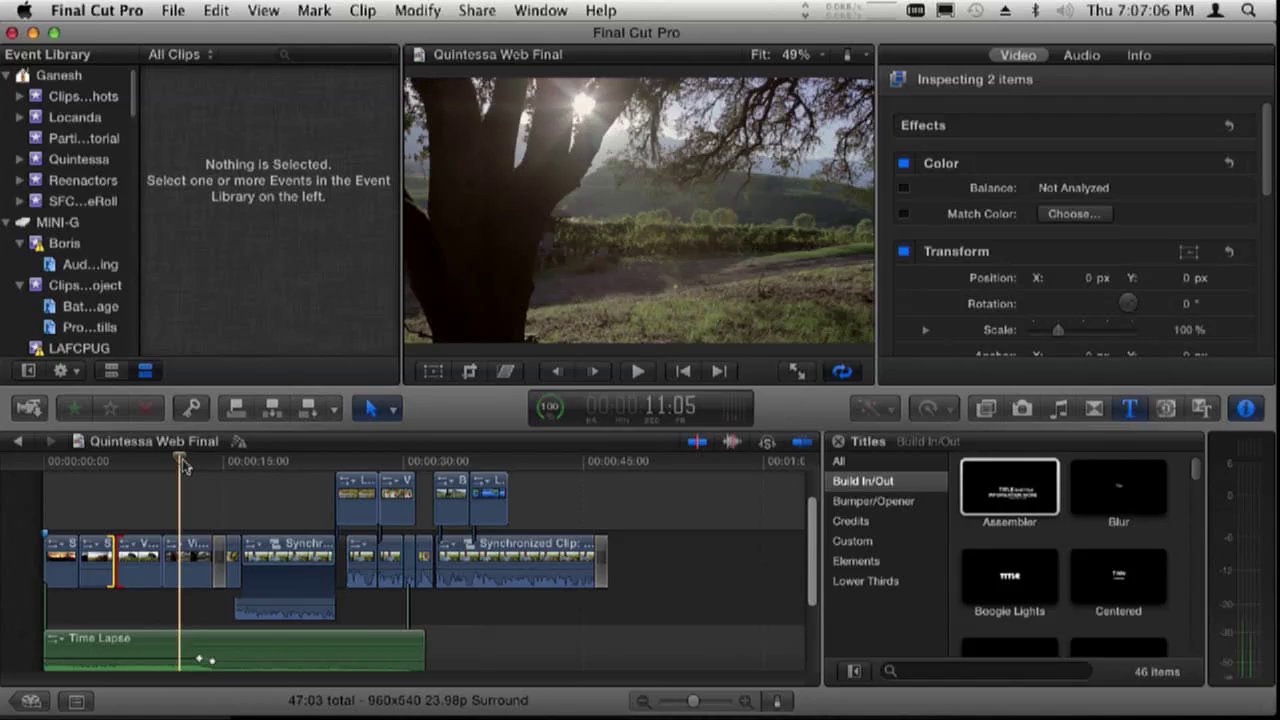
left_click_drag(181, 465, 295, 494)
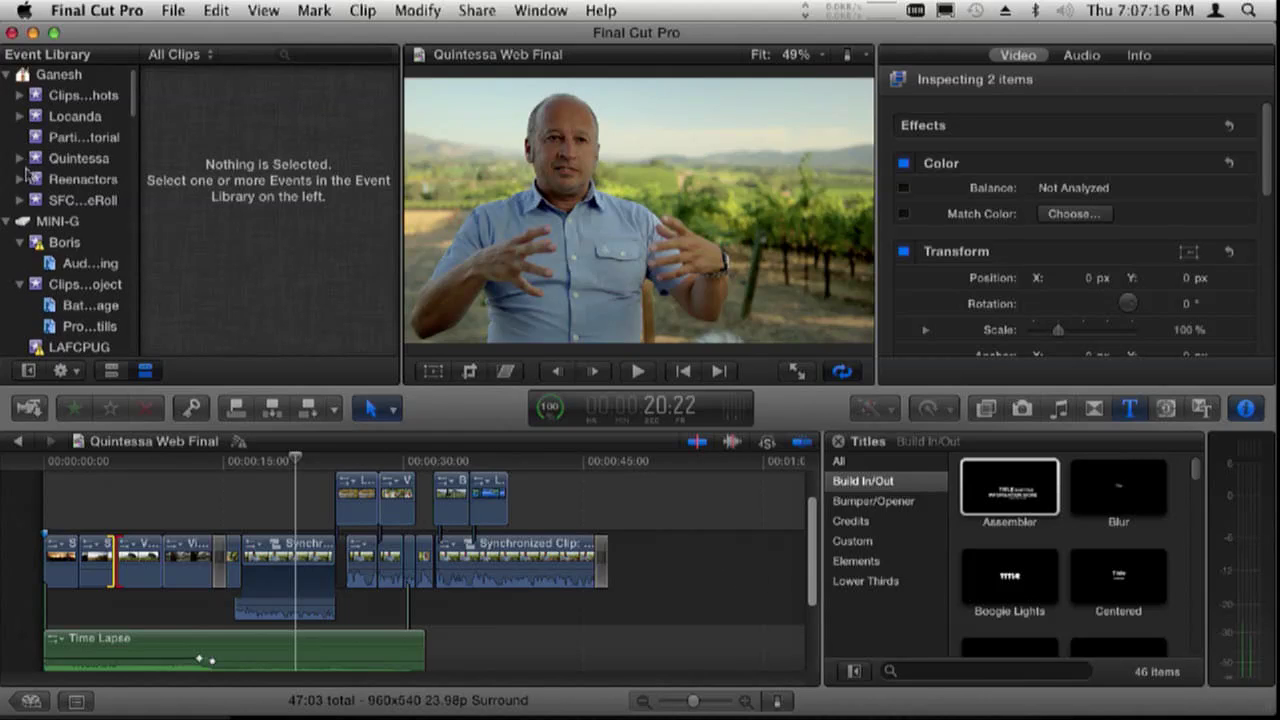
- Expand the Quintessa event and view the clips in each of the three collections in its People folder
left_click(20, 159)
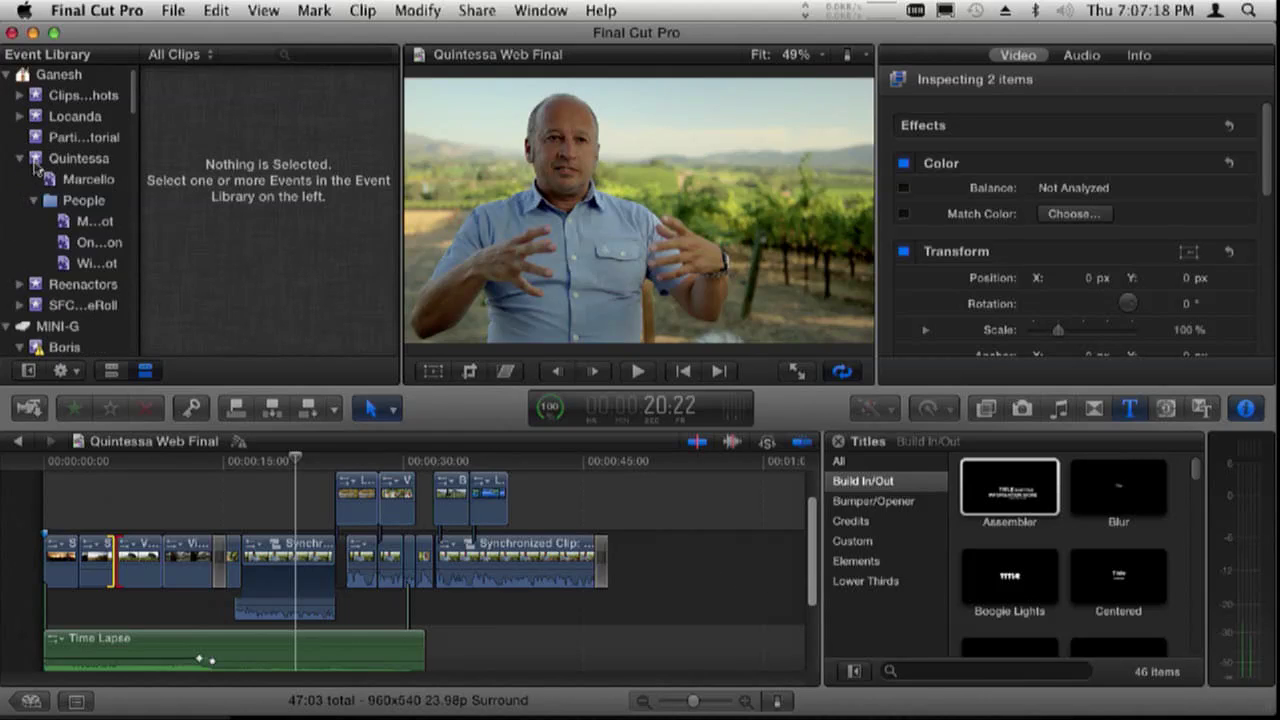
left_click(60, 222)
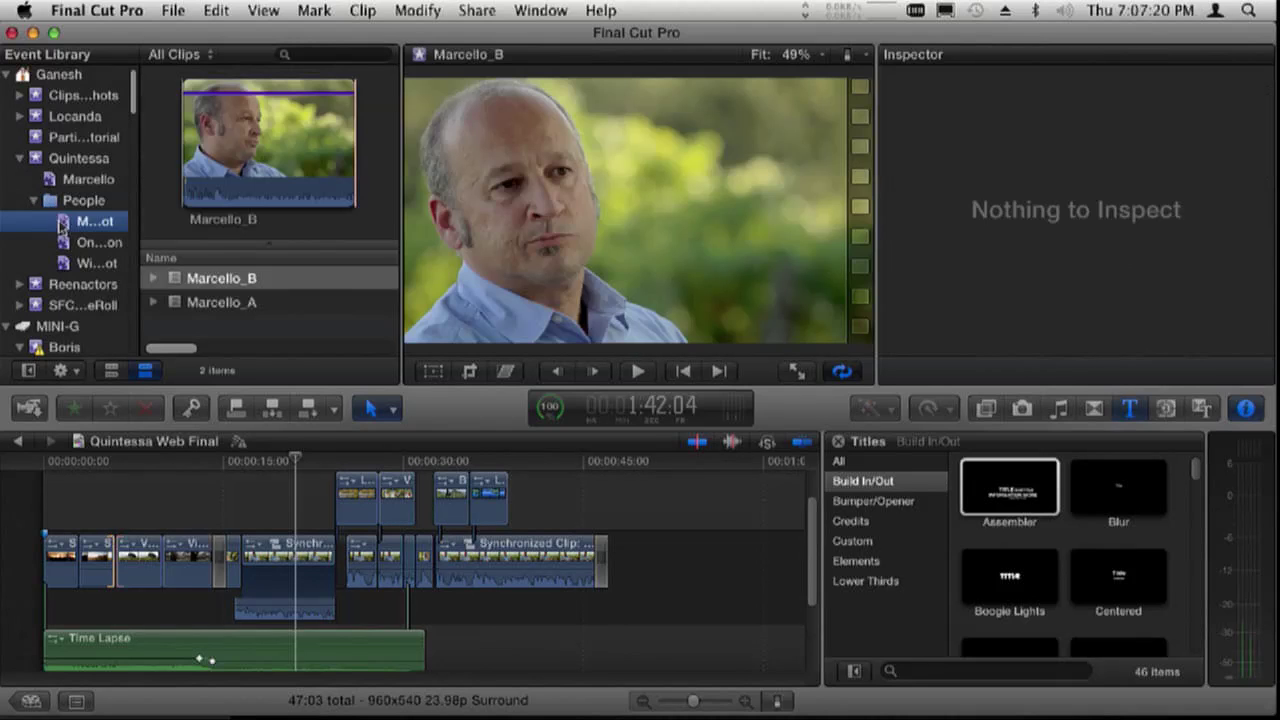
left_click(100, 246)
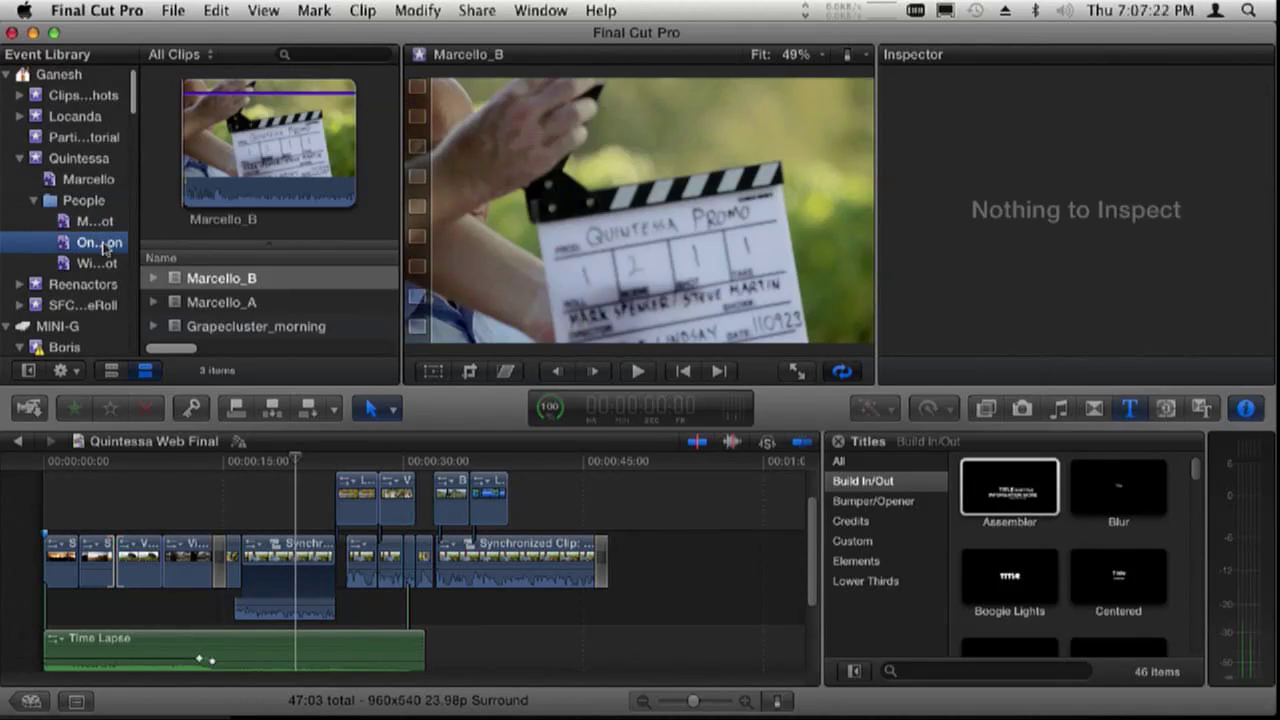
left_click(98, 265)
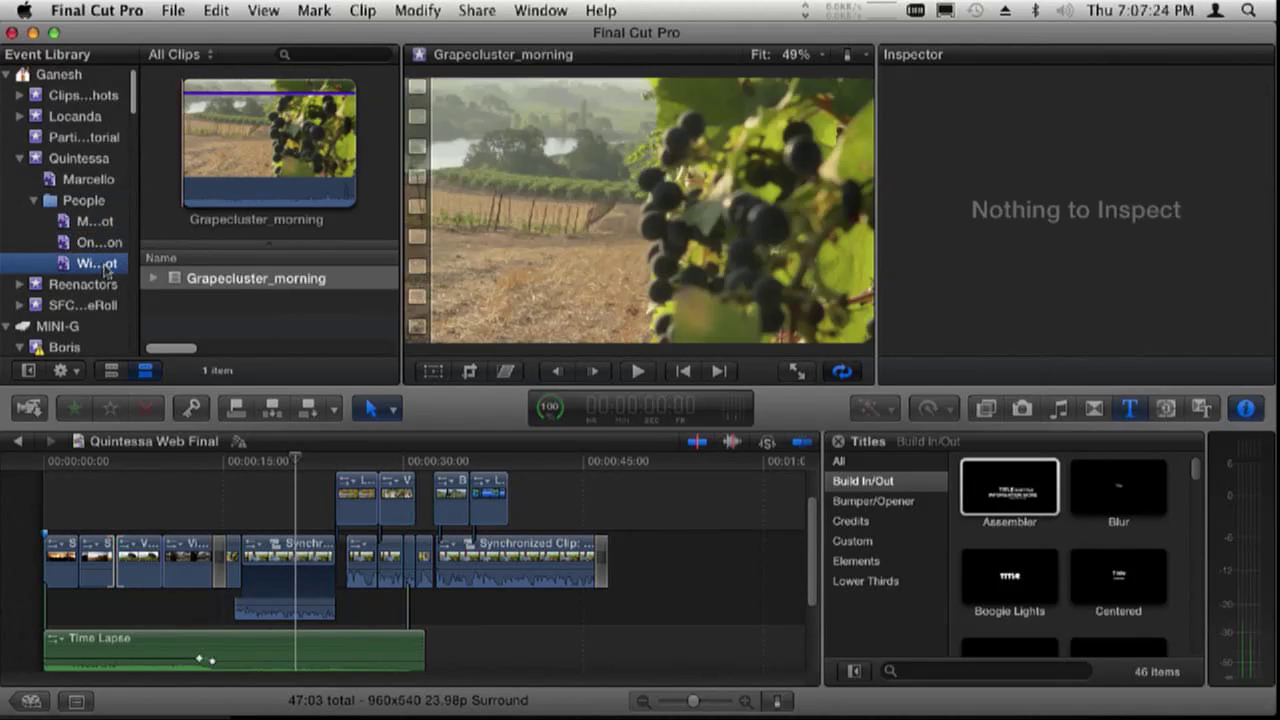
- Mark a range in the Grapecluster_morning browser clip and select the edit between the second and third timeline clips
left_click(298, 458)
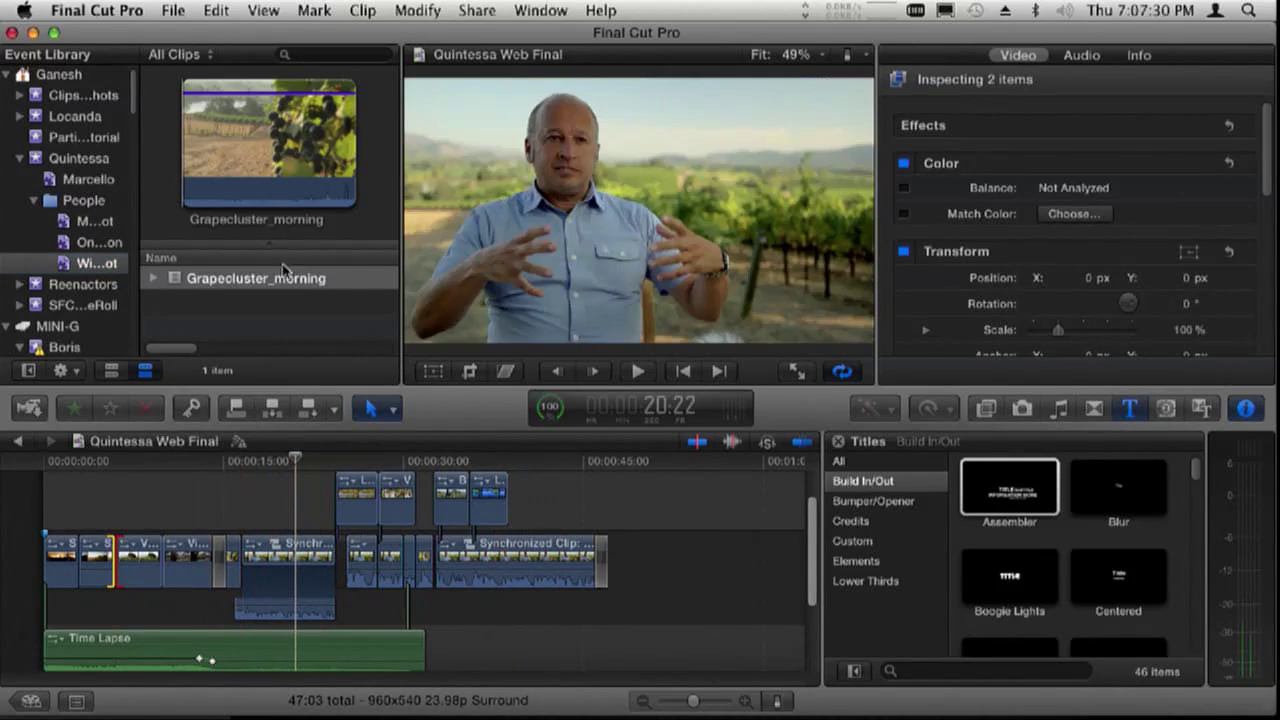
left_click(266, 200)
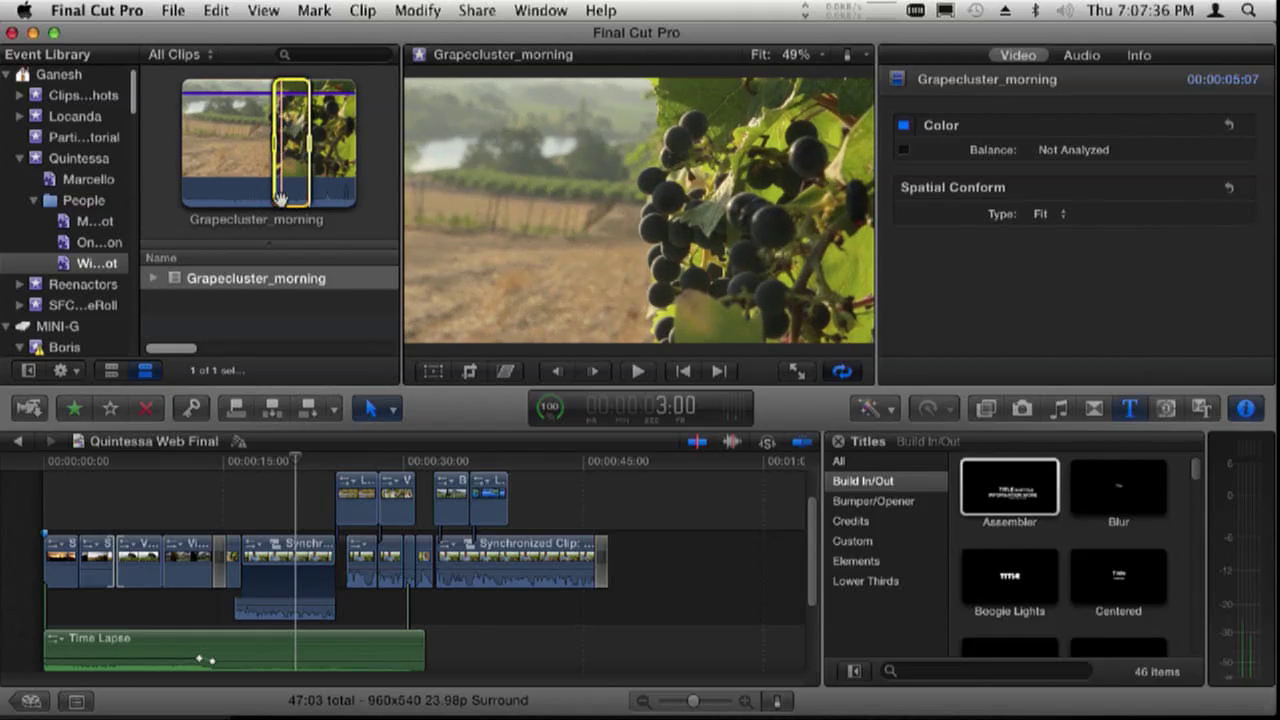
left_click(114, 562)
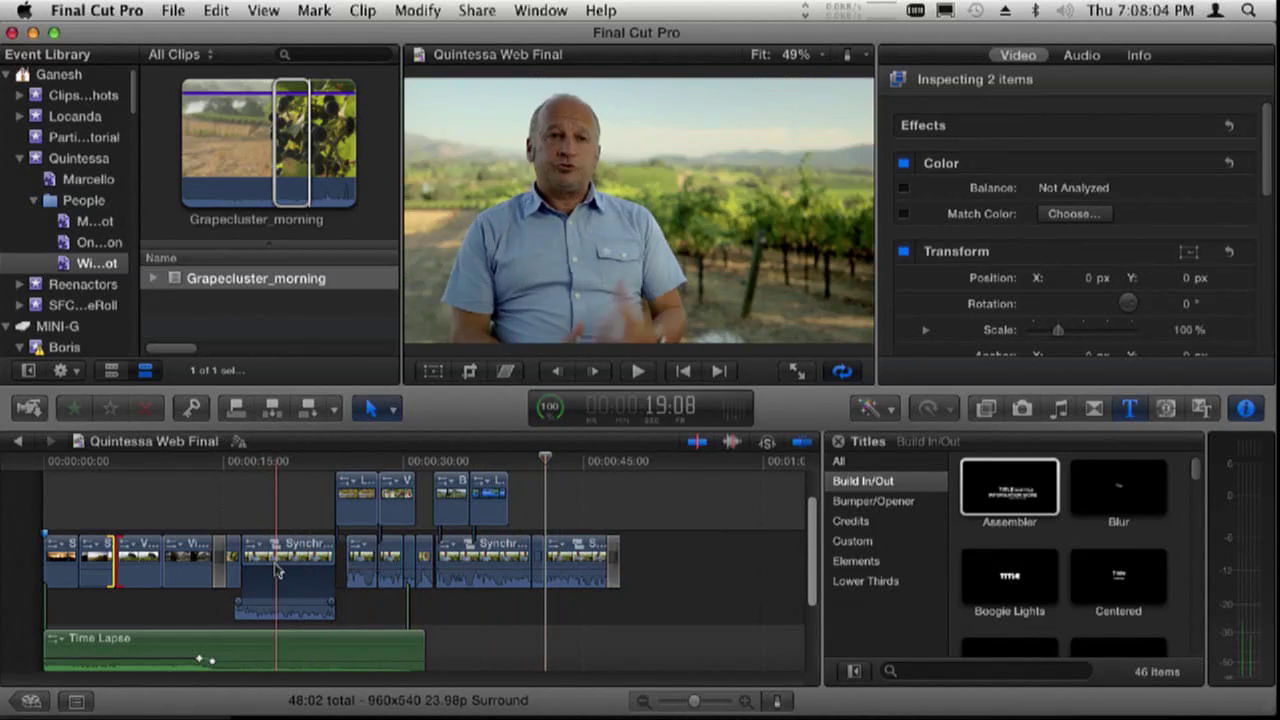
- Insert the marked Grapecluster_morning range into the primary storyline
key("w")
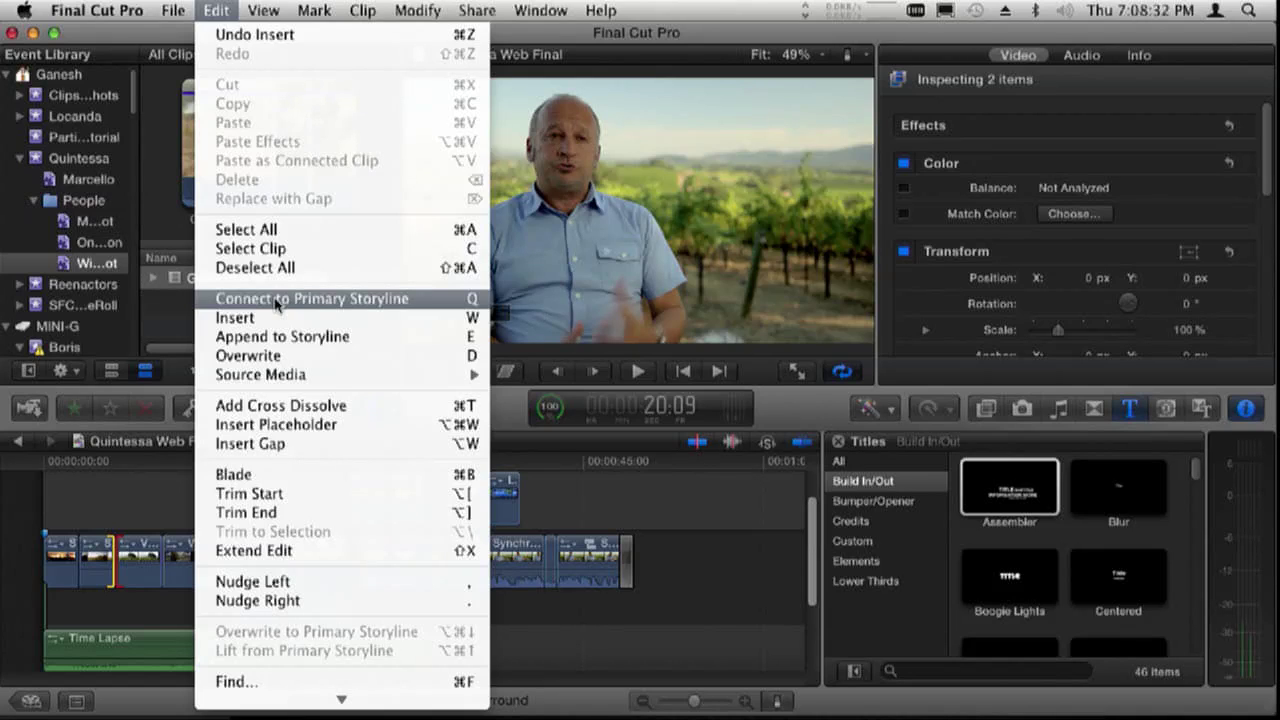
key("Return")
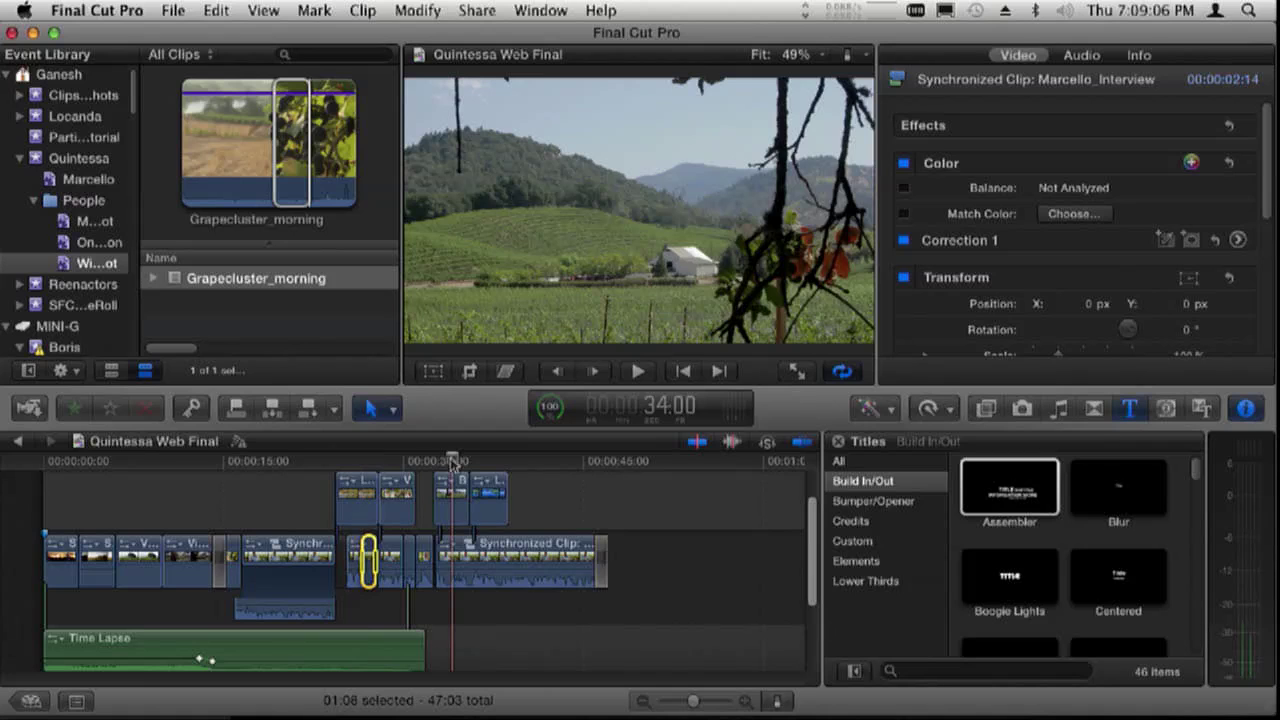
- Mark the primary storyline range from 25:06 to 30:00, delete it and undo the deletion
left_click_drag(452, 462, 368, 460)
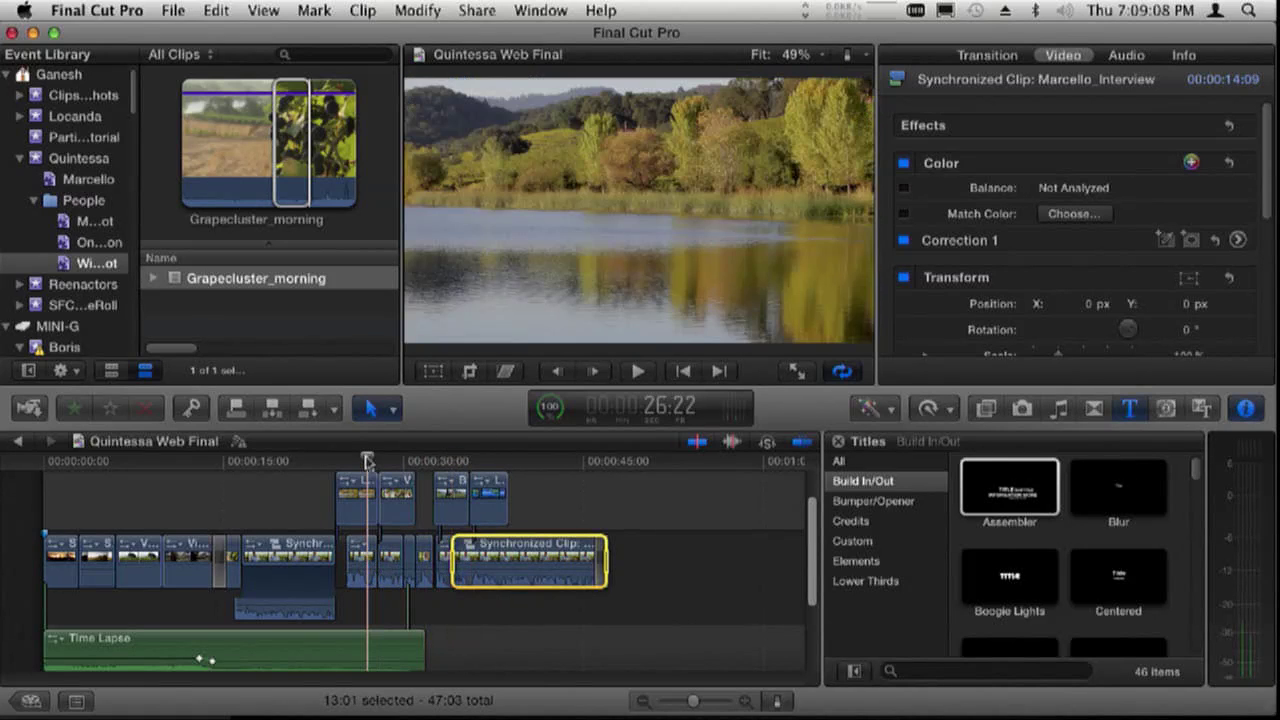
key("i")
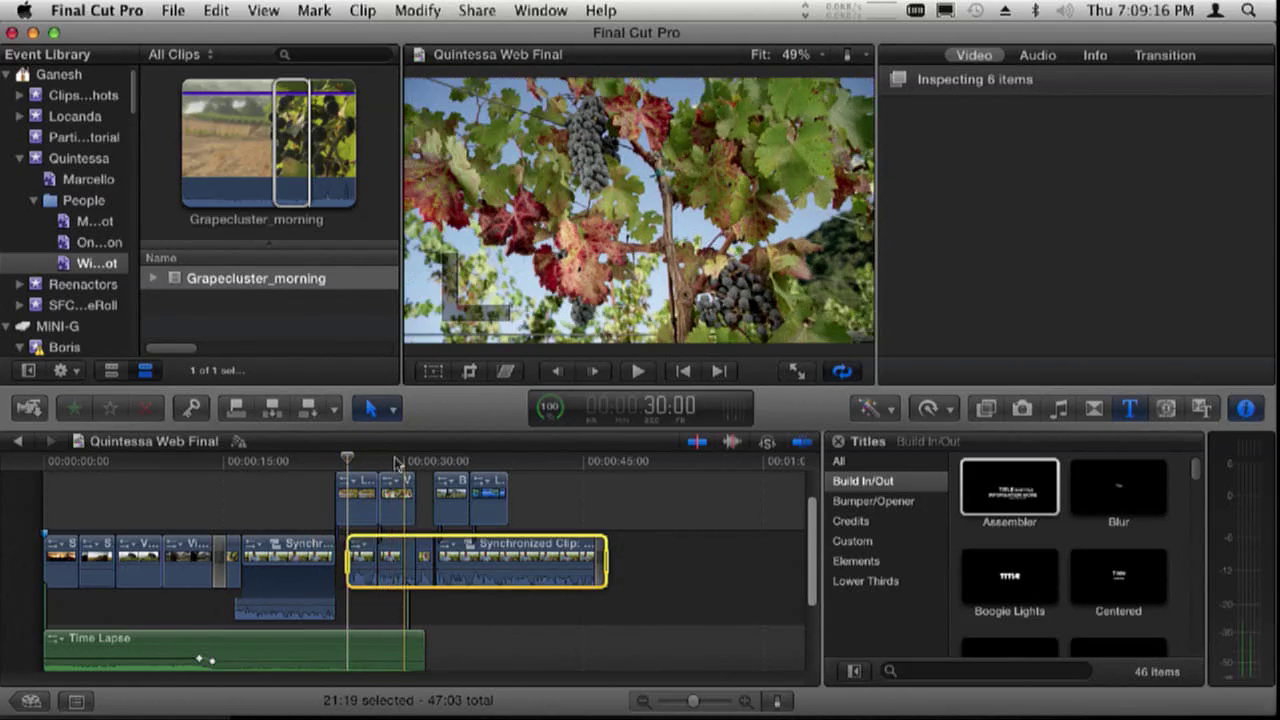
key("o")
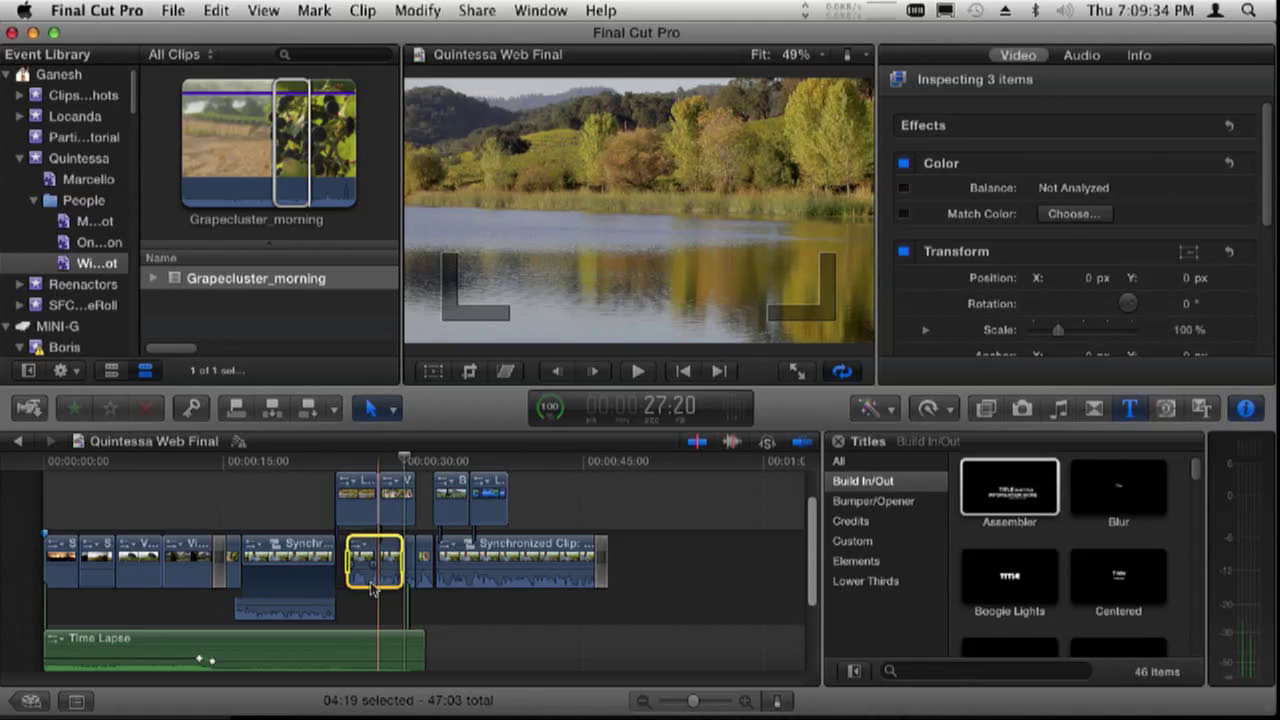
key("Delete")
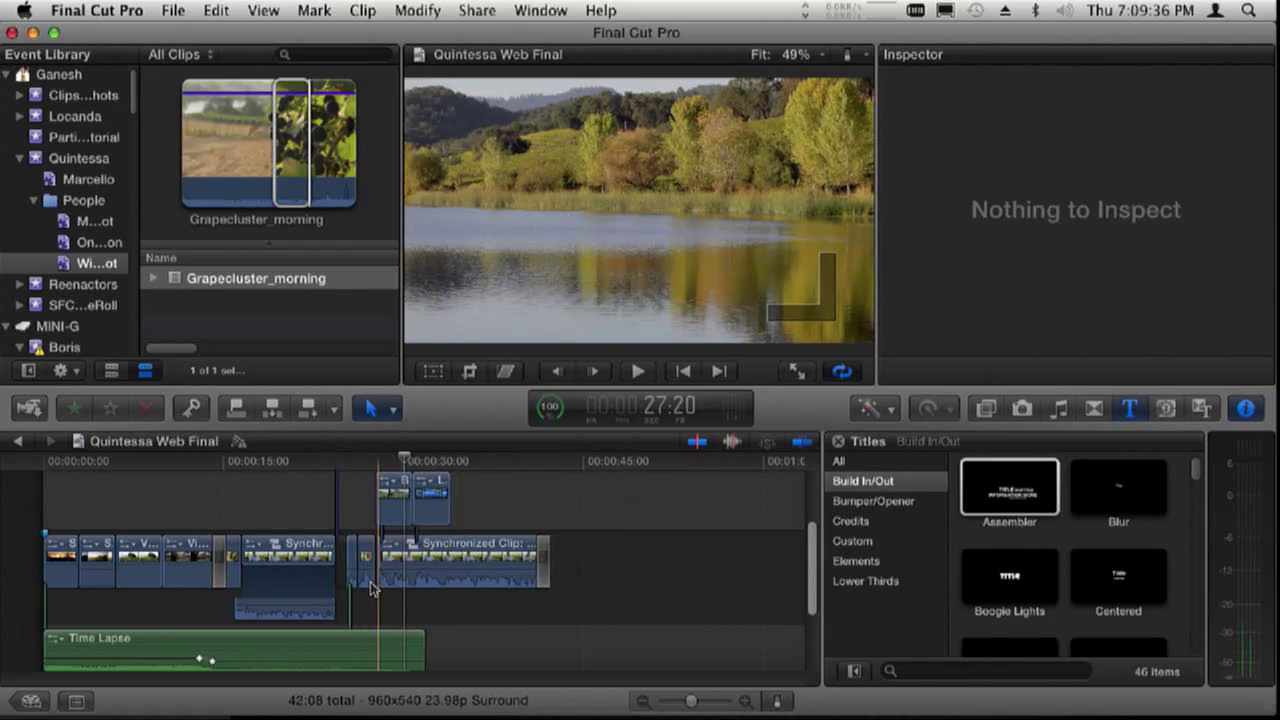
key("super+z")
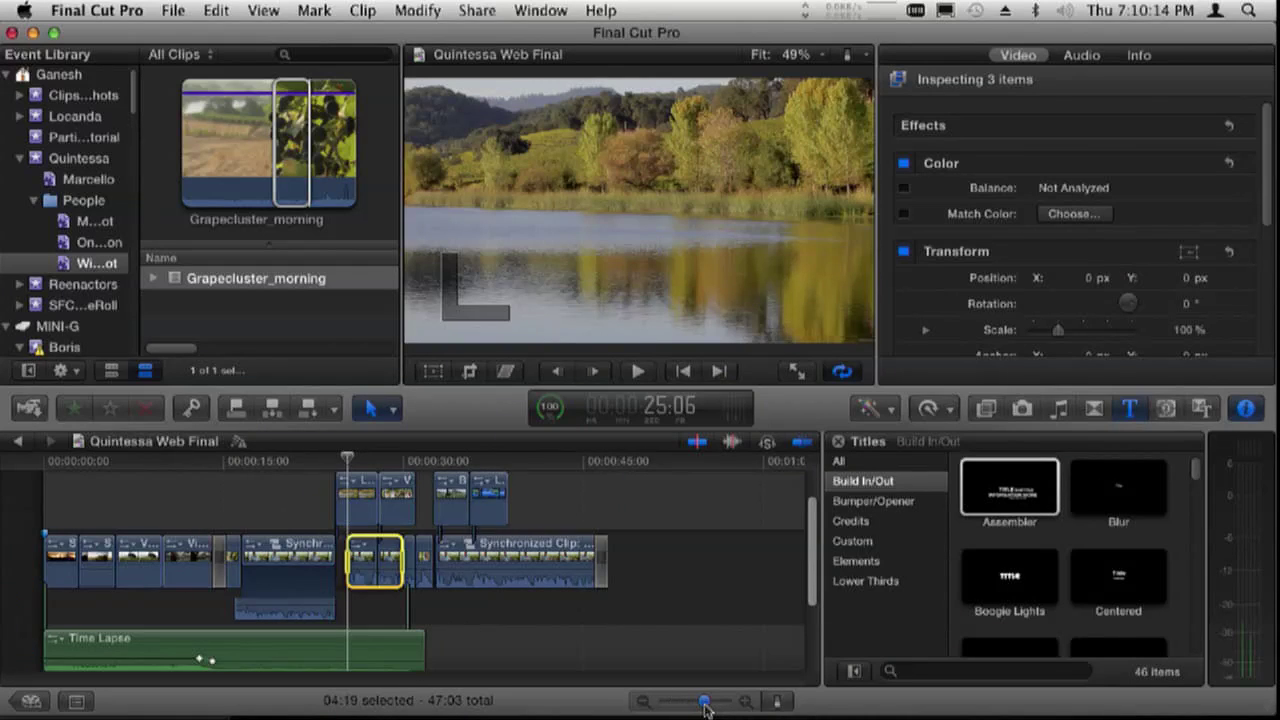
- Magnify the timeline around the marked range and set the clip appearance to waveforms only with a moderately increased clip height
mouse_move(705, 708)
left_mouse_down()
mouse_move(691, 703)
mouse_move(737, 703)
mouse_move(714, 704)
left_mouse_up()
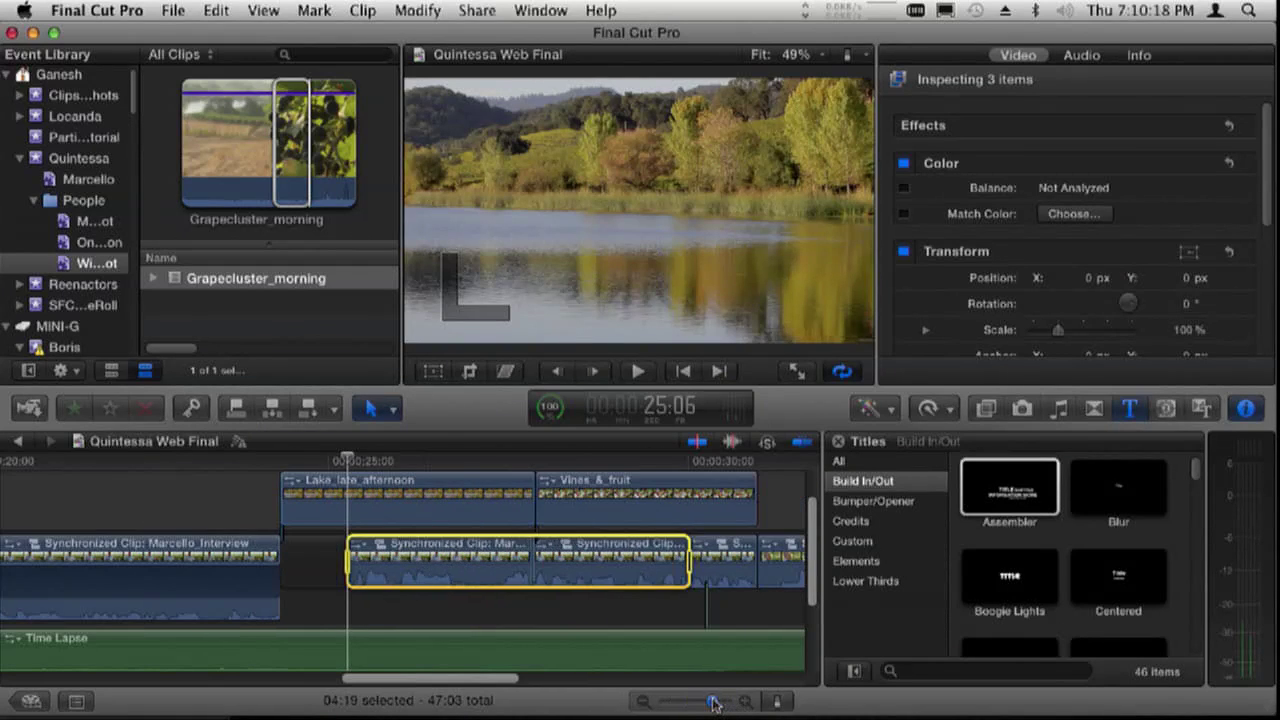
left_click(777, 701)
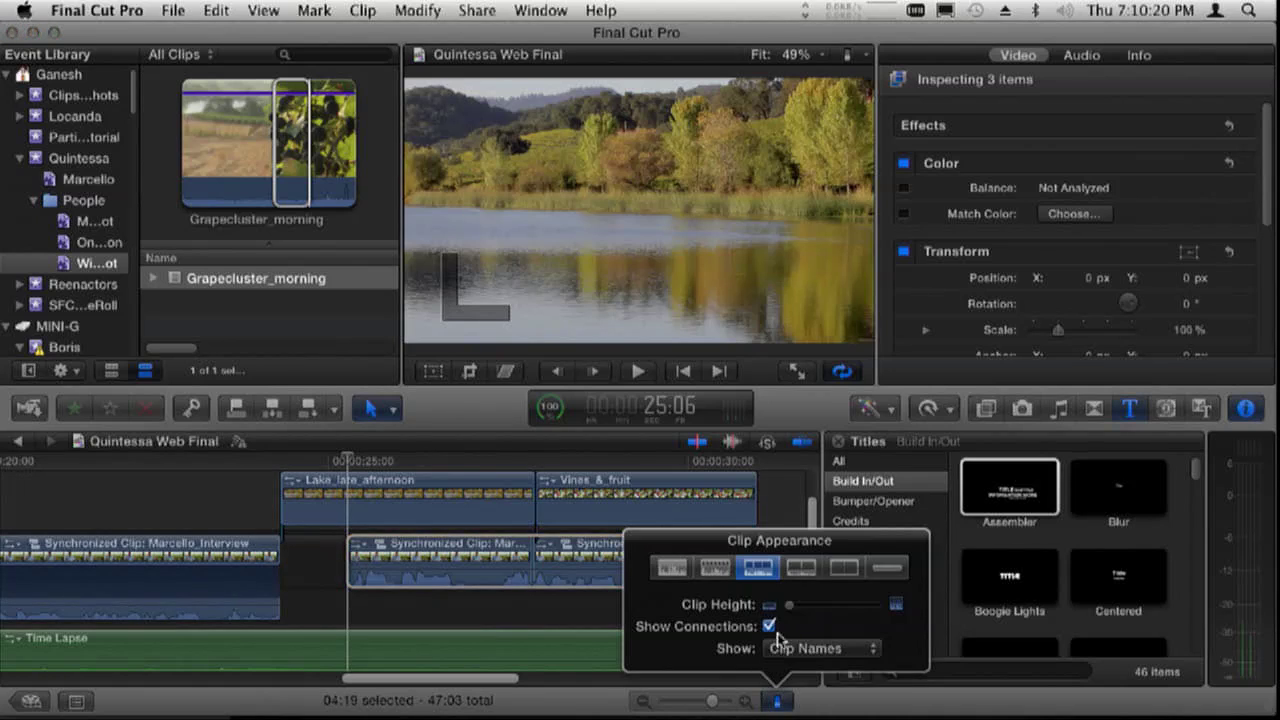
left_click_drag(811, 607, 868, 608)
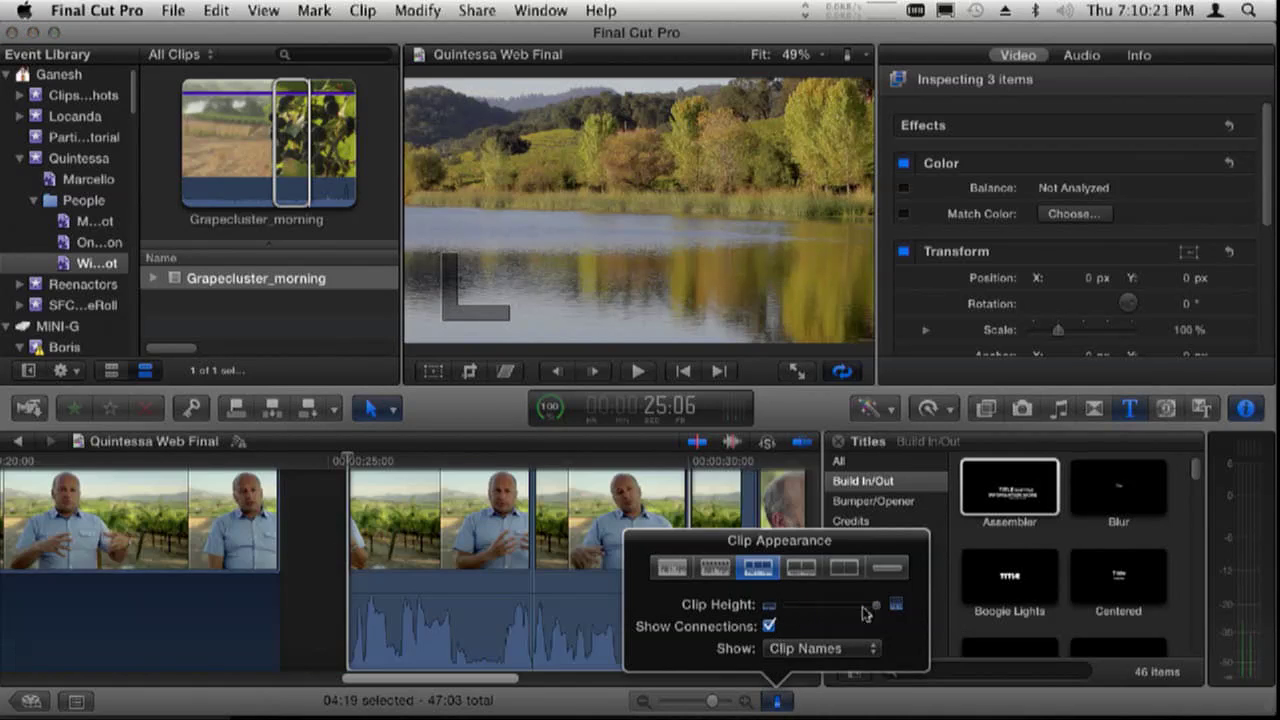
left_click(672, 567)
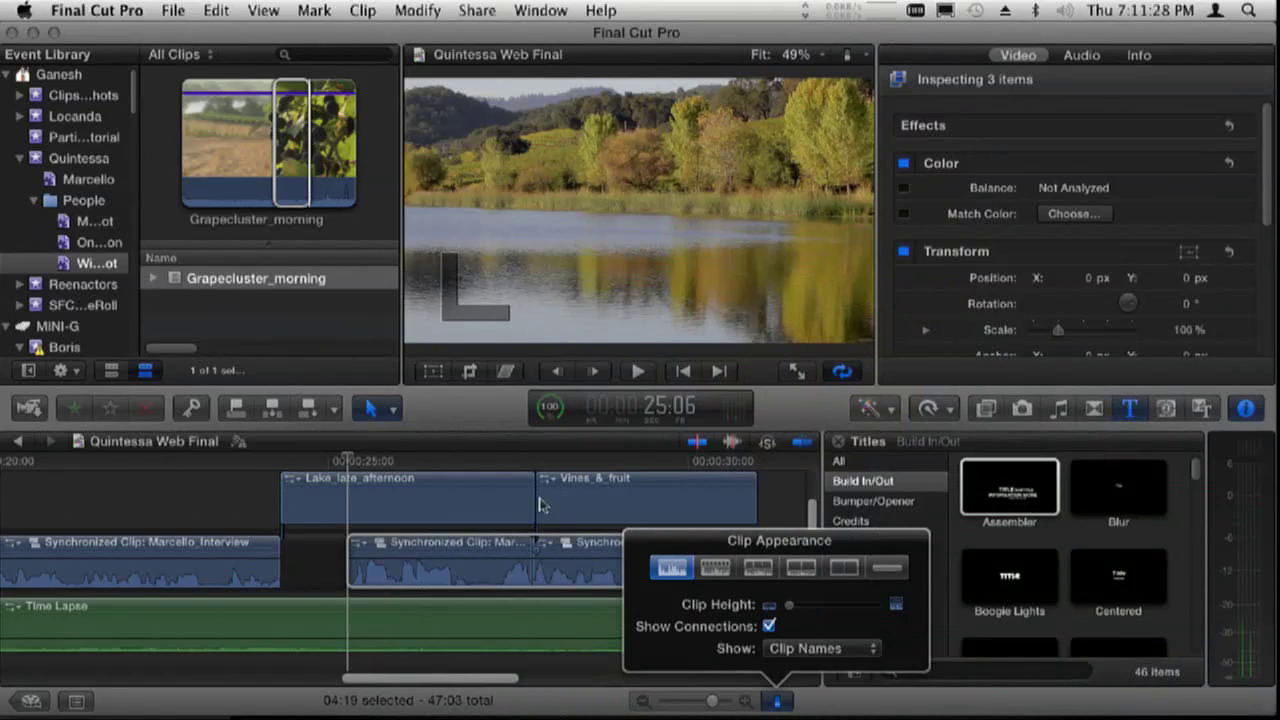
left_click_drag(785, 615, 809, 614)
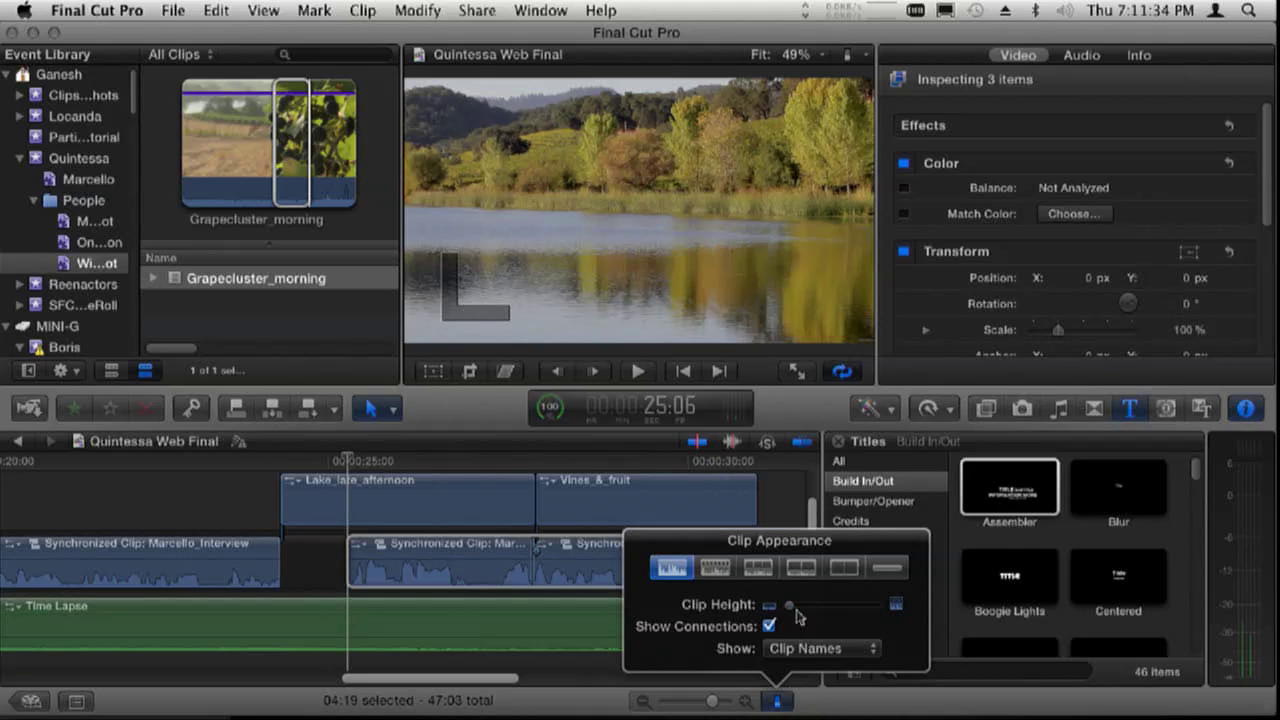
left_click_drag(818, 612, 818, 612)
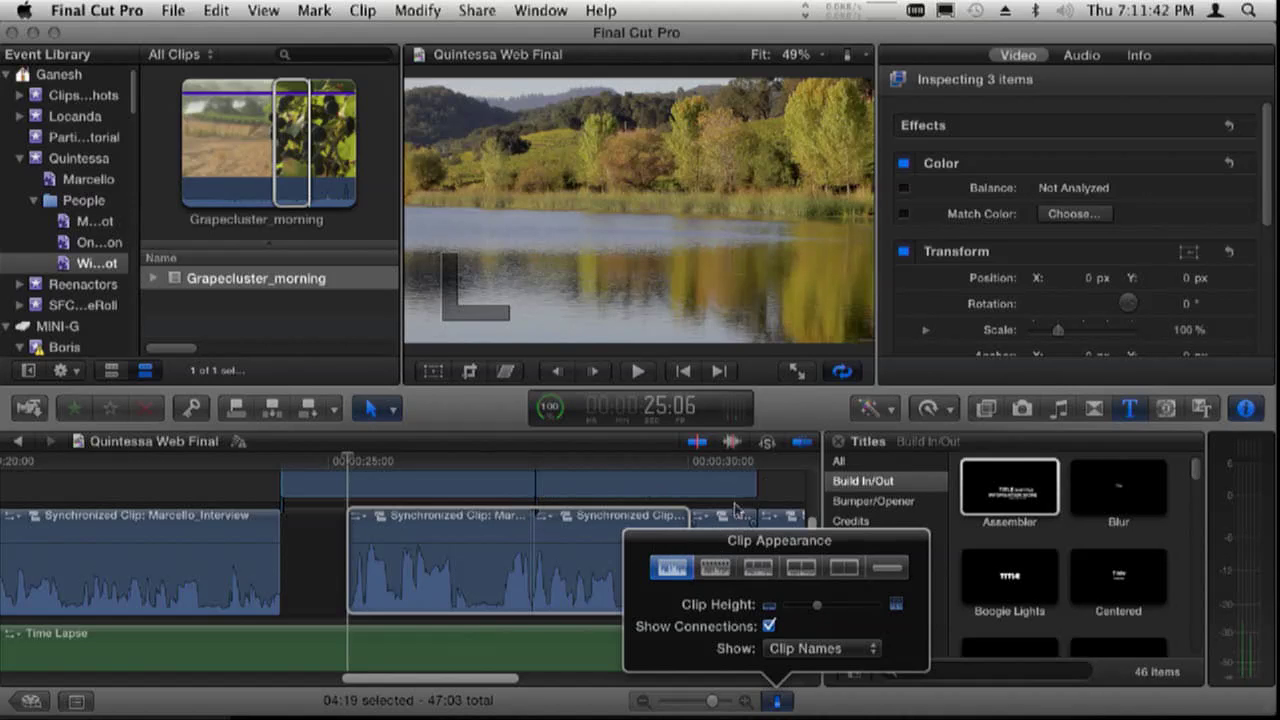
- Place the playhead at 27:13, examine the interview clip's audio waveform at sample-level magnification and check the Zoom to Samples option
left_click(517, 471)
left_click(510, 462)
key("super+equal")
key("super+equal")
key("super+equal")
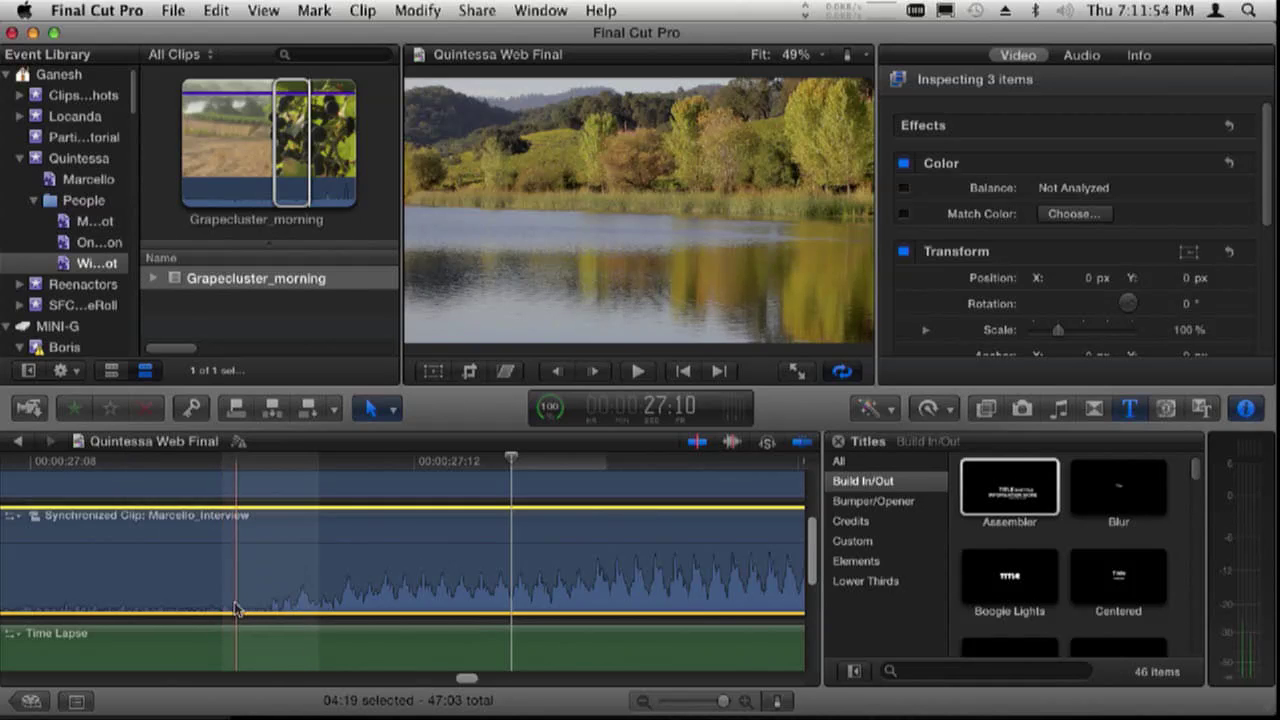
key("super+minus")
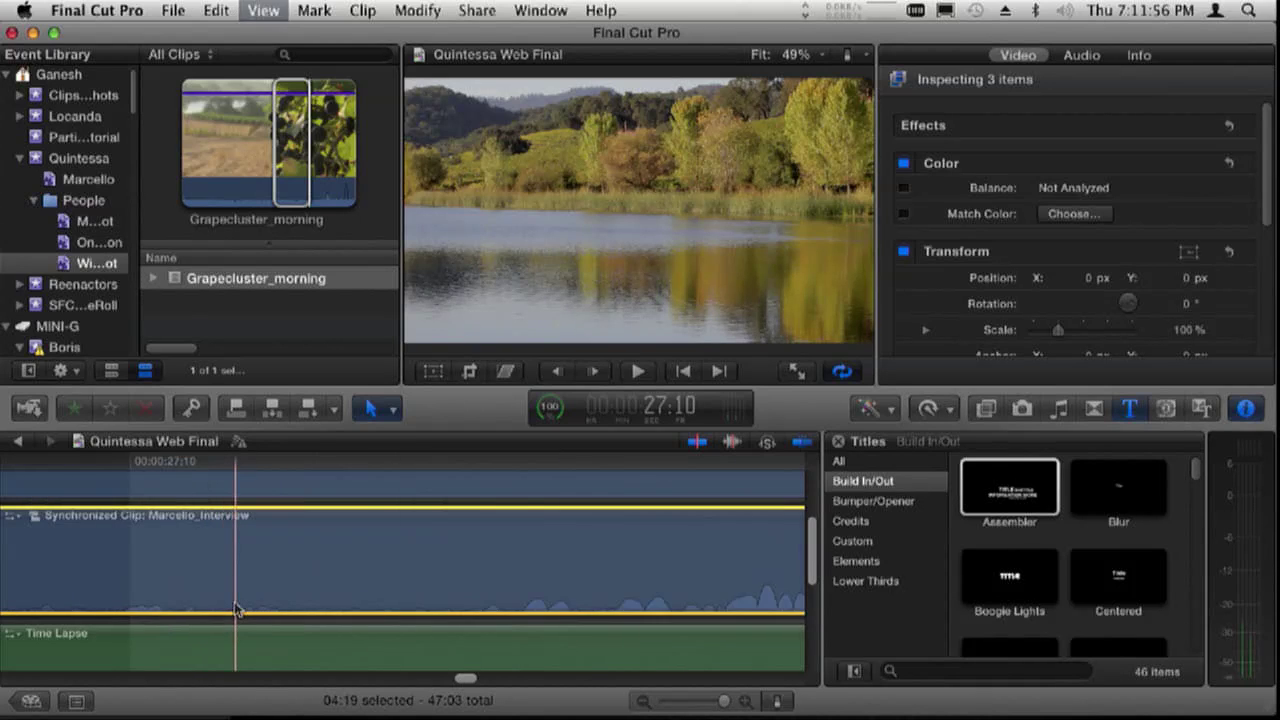
left_click(252, 10)
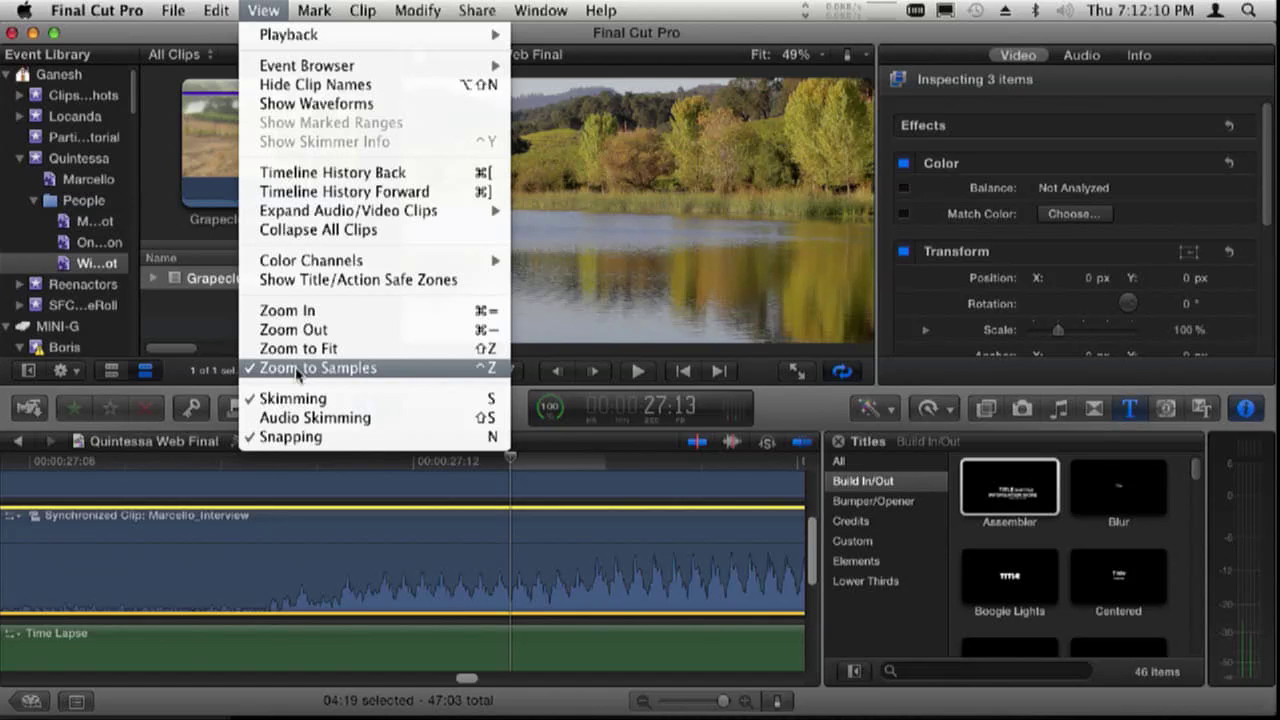
left_click(190, 374)
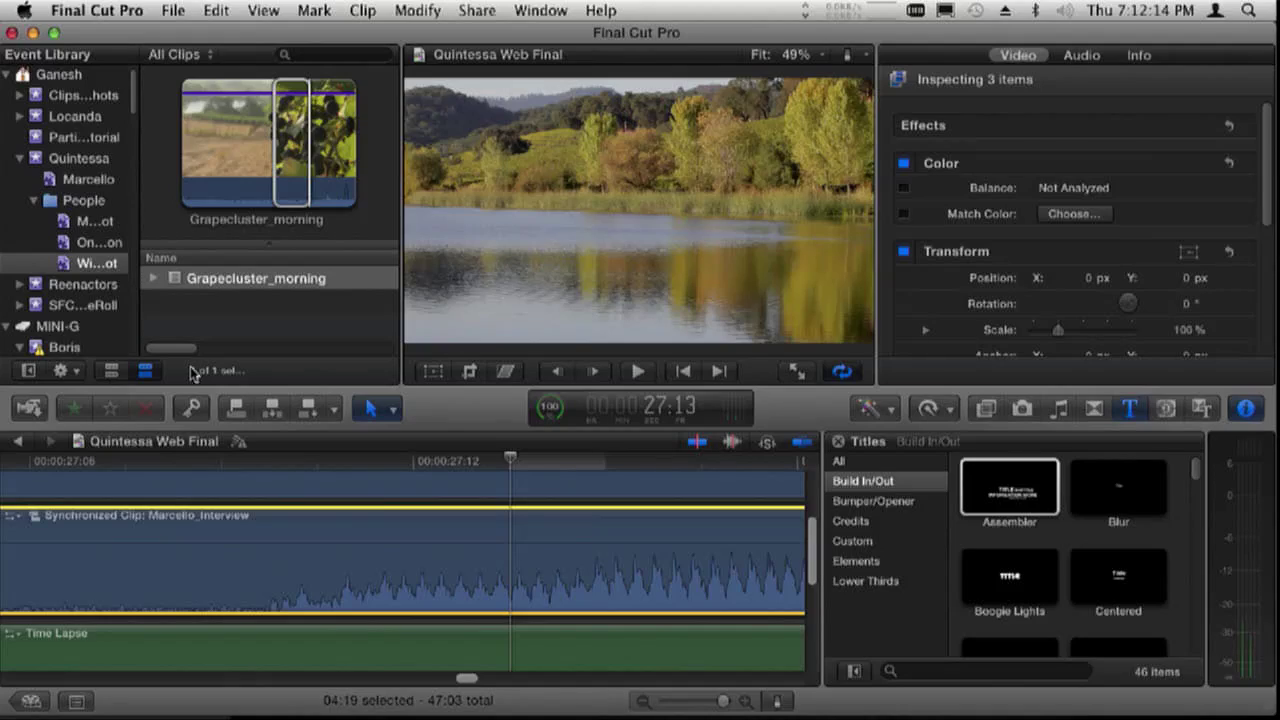